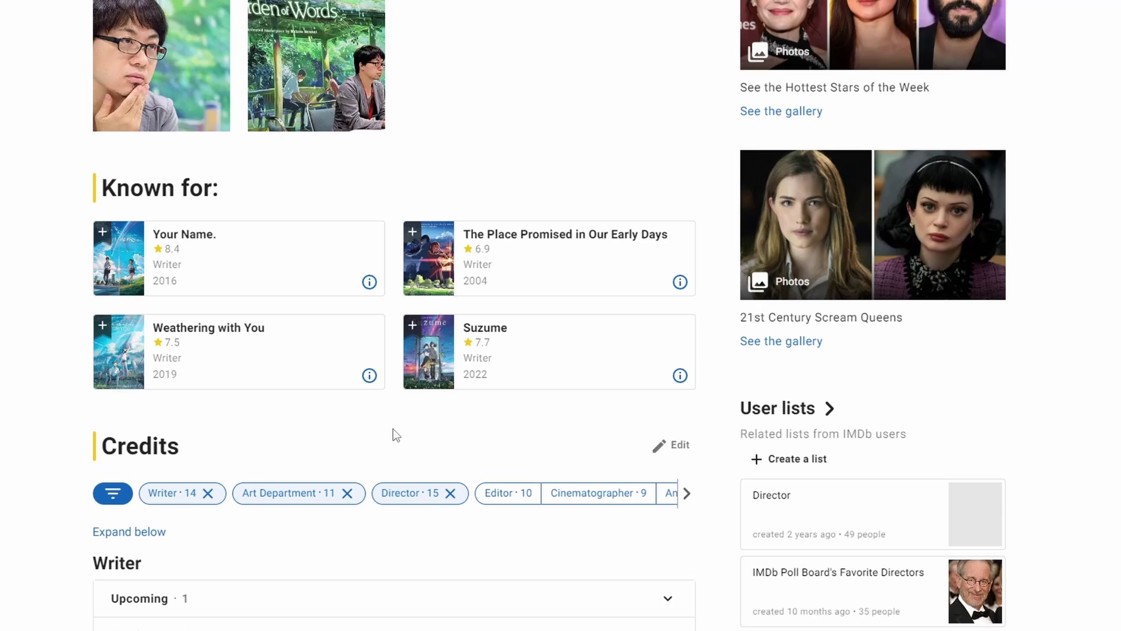
# Look through the director's known works and credits, and examine the anime film stills collected on the image reference board.
pyautogui.scroll(-6, 418, 461)
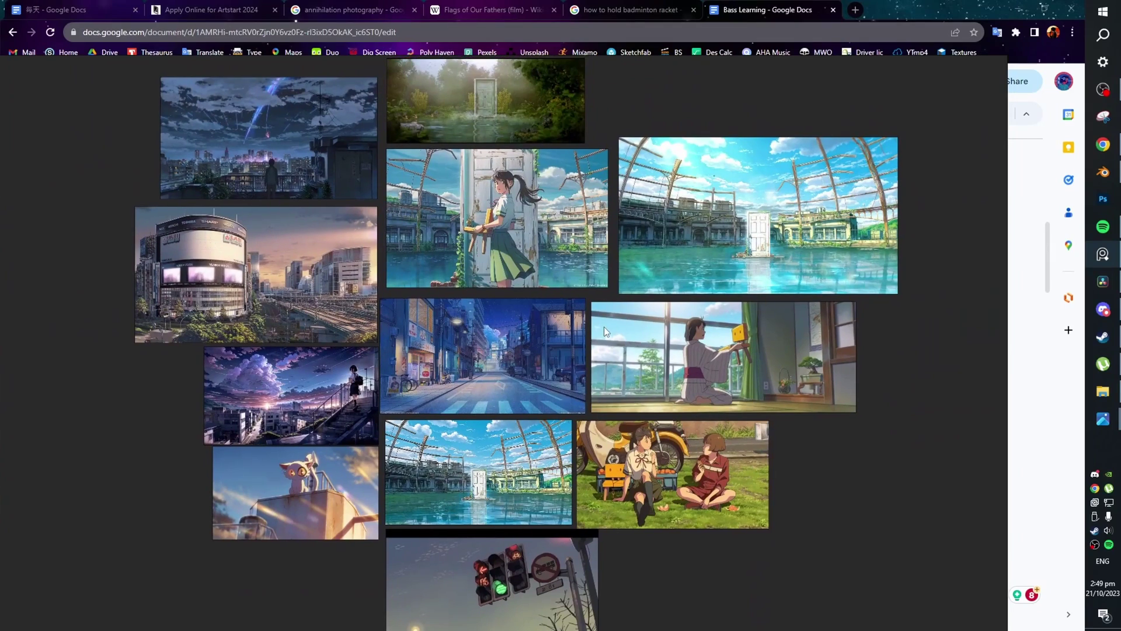
pyautogui.moveTo(670, 364); pyautogui.dragTo(648, 336, button='right')
pyautogui.scroll(3, 515, 429)
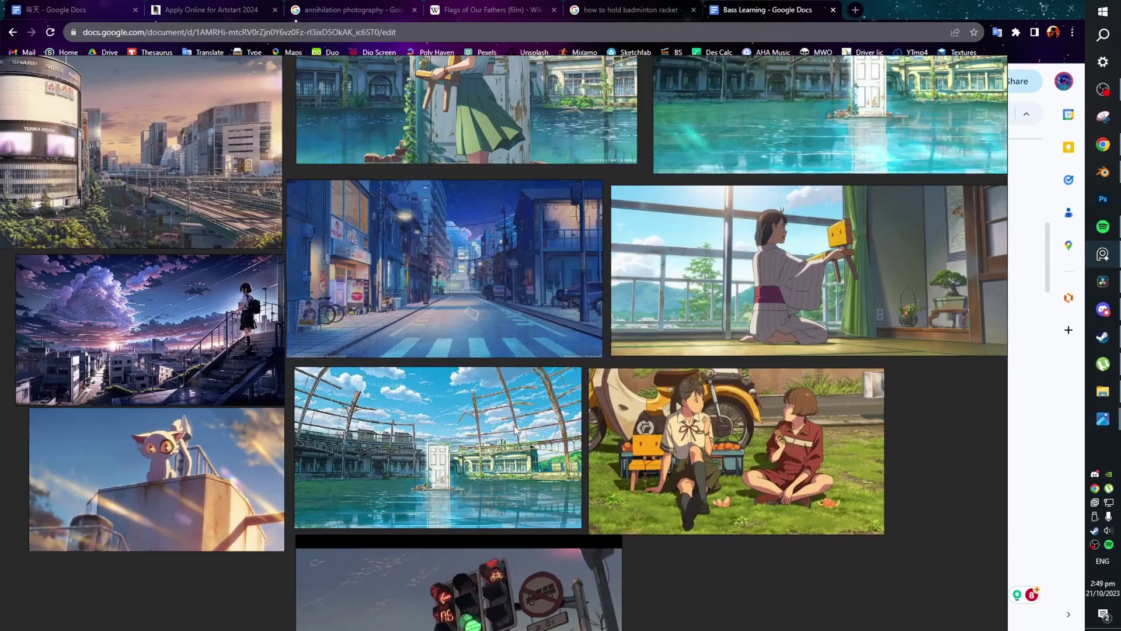
pyautogui.scroll(-2, 555, 400)
pyautogui.moveTo(593, 372); pyautogui.dragTo(638, 411, button='middle')
pyautogui.scroll(1, 639, 411)
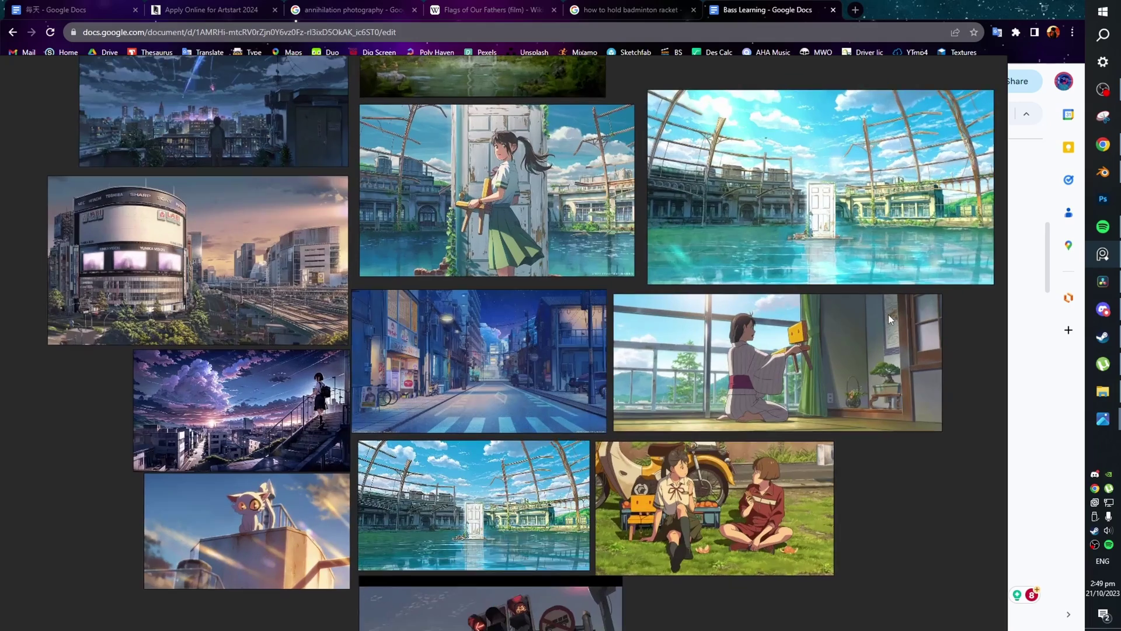
pyautogui.moveTo(852, 320); pyautogui.dragTo(847, 357, button='middle')
pyautogui.scroll(3, 855, 398)
pyautogui.scroll(-3, 857, 409)
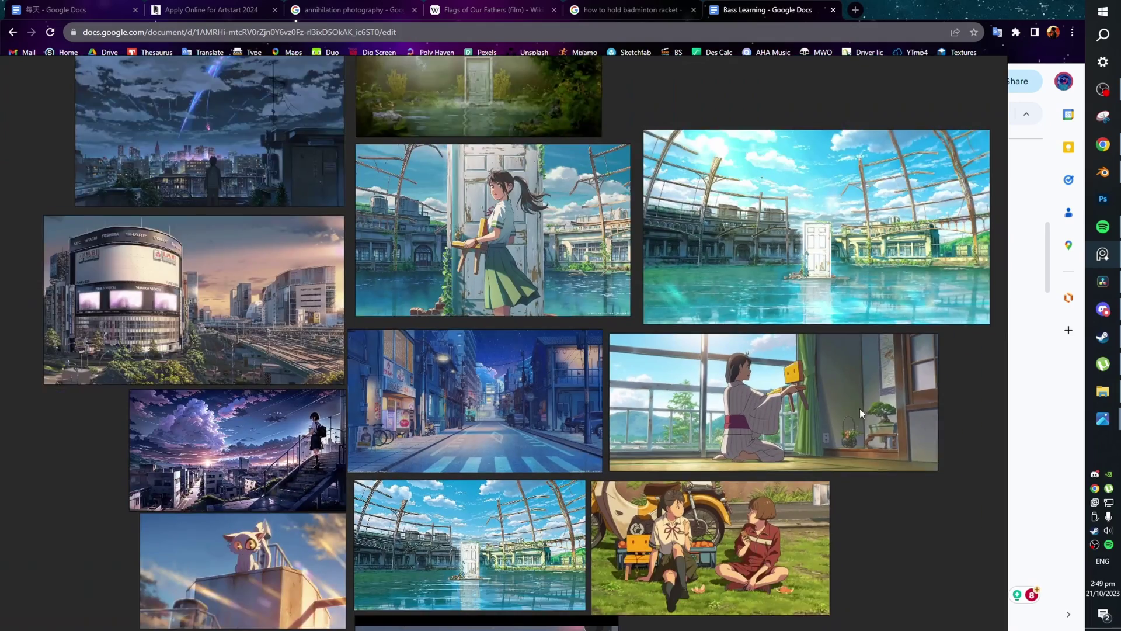
pyautogui.moveTo(860, 408); pyautogui.dragTo(774, 429, button='middle')
pyautogui.scroll(-2, 782, 454)
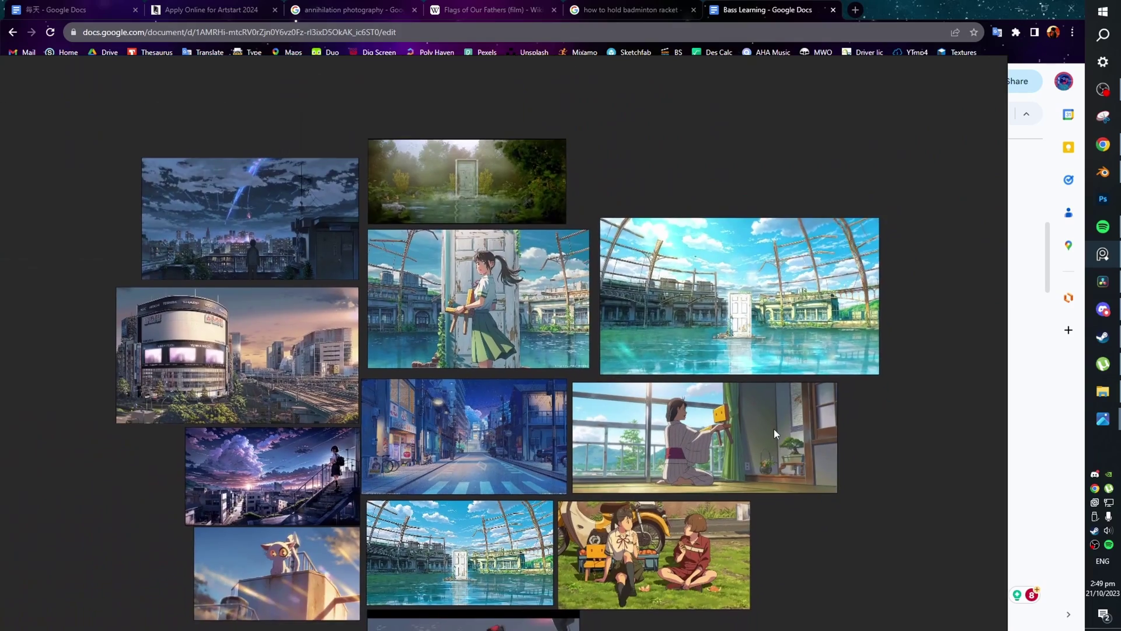
pyautogui.moveTo(773, 429); pyautogui.dragTo(760, 388, button='right')
pyautogui.scroll(1, 753, 370)
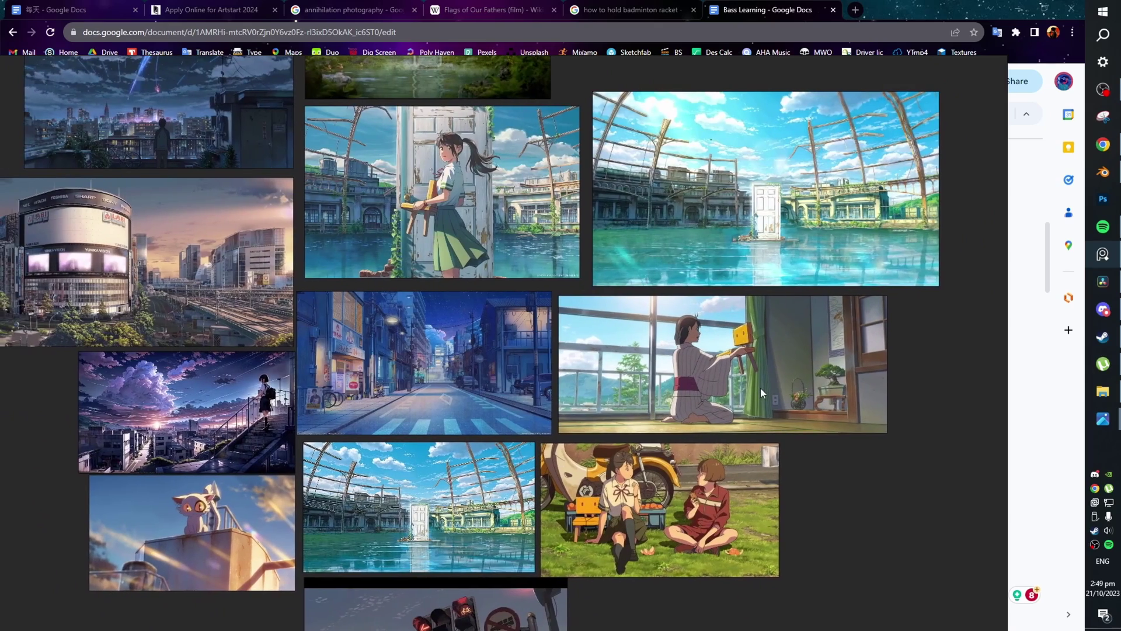
pyautogui.scroll(-2, 760, 388)
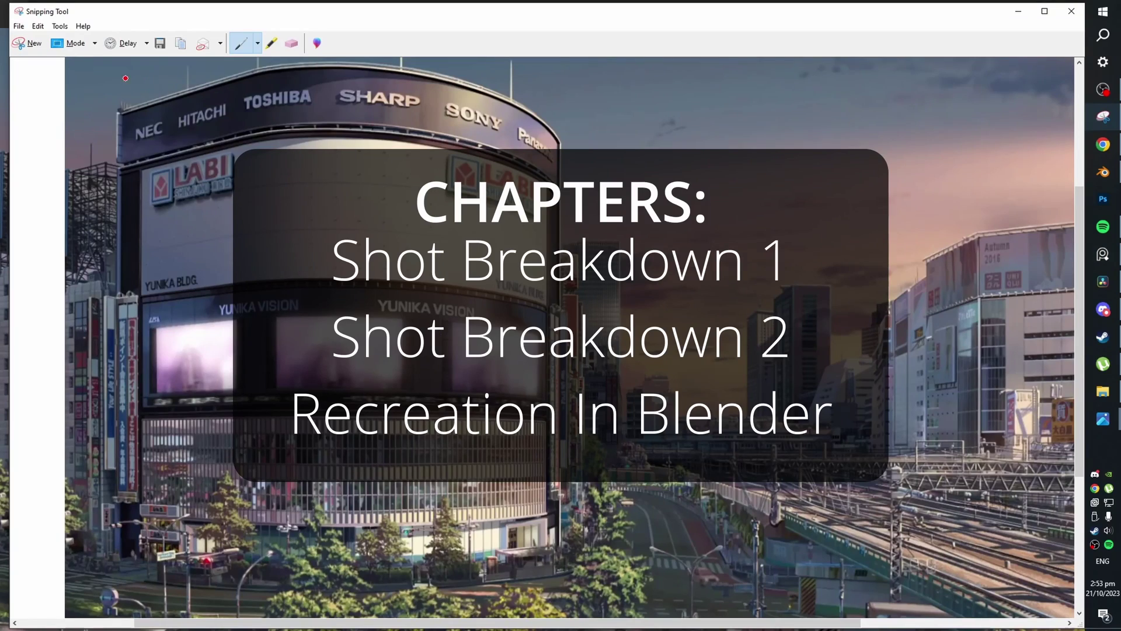
# Draw red arrows along the upper and middle horizontal edges of the curved building, pointing toward the skyline.
pyautogui.moveTo(116, 109)
pyautogui.mouseDown()
pyautogui.moveTo(332, 63)
pyautogui.moveTo(534, 92)
pyautogui.moveTo(613, 248)
pyautogui.moveTo(569, 554)
pyautogui.moveTo(204, 566)
pyautogui.moveTo(128, 117)
pyautogui.mouseUp()
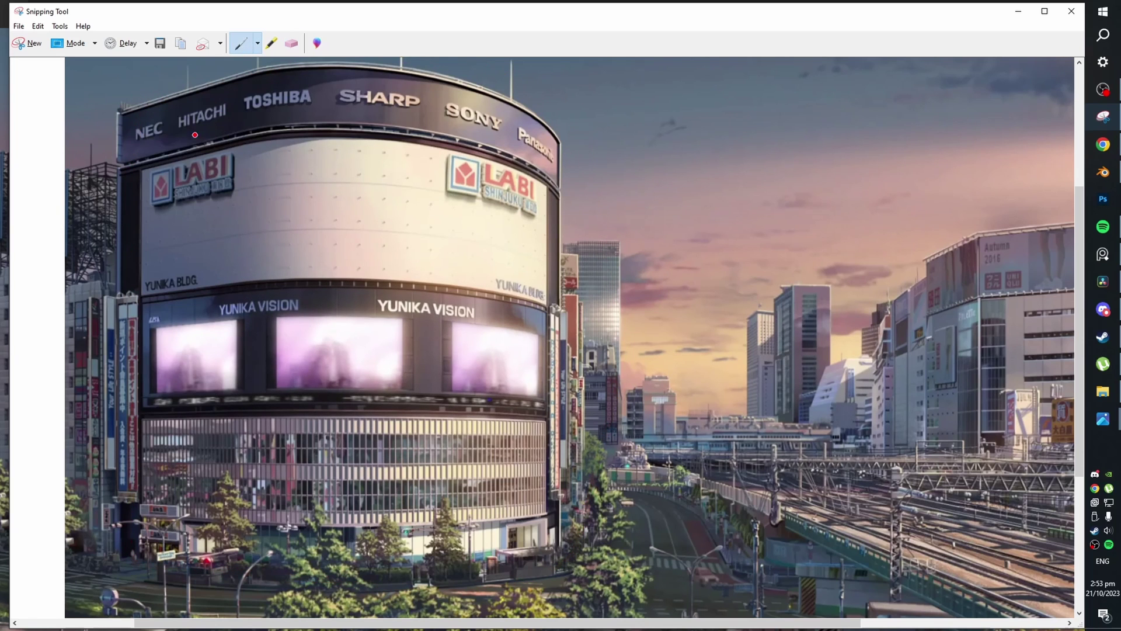
pyautogui.moveTo(117, 170)
pyautogui.mouseDown()
pyautogui.moveTo(219, 141)
pyautogui.moveTo(353, 131)
pyautogui.moveTo(493, 152)
pyautogui.moveTo(559, 184)
pyautogui.mouseUp()
pyautogui.moveTo(135, 302)
pyautogui.mouseDown()
pyautogui.moveTo(506, 291)
pyautogui.moveTo(595, 320)
pyautogui.moveTo(565, 337)
pyautogui.mouseUp()
pyautogui.moveTo(560, 177); pyautogui.dragTo(564, 204)
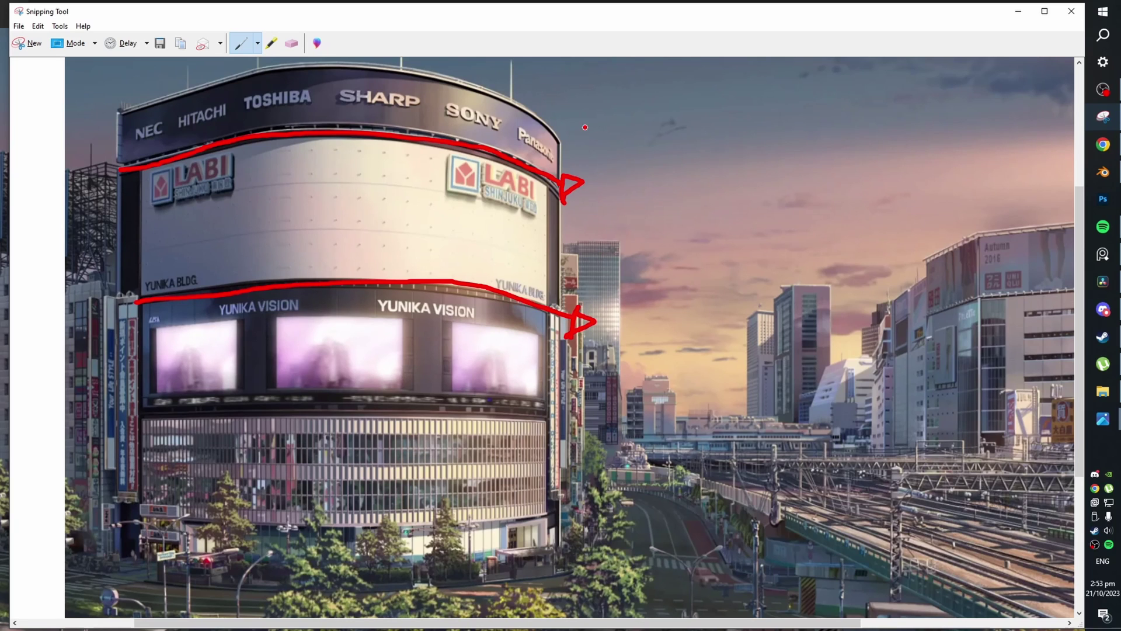
# Outline the distant sunset skyline in red and draw two arrows along the train tracks leading toward it.
pyautogui.moveTo(560, 115)
pyautogui.mouseDown()
pyautogui.moveTo(867, 131)
pyautogui.moveTo(818, 469)
pyautogui.moveTo(595, 385)
pyautogui.moveTo(616, 133)
pyautogui.mouseUp()
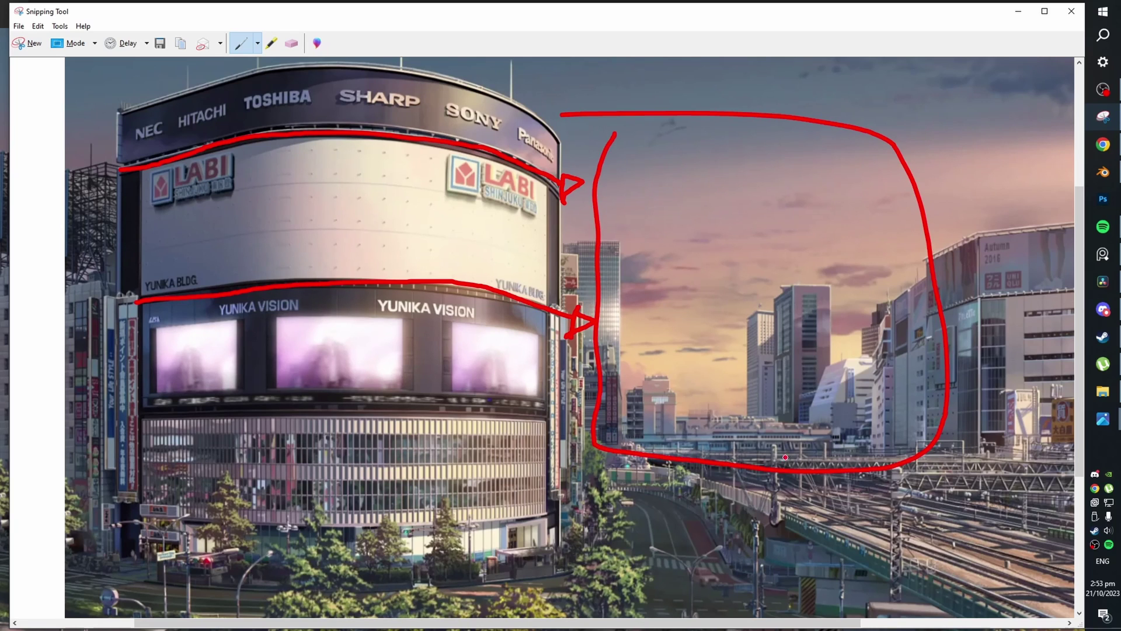
pyautogui.moveTo(1038, 612); pyautogui.dragTo(886, 547)
pyautogui.moveTo(1064, 572)
pyautogui.mouseDown()
pyautogui.moveTo(861, 515)
pyautogui.moveTo(882, 538)
pyautogui.mouseUp()
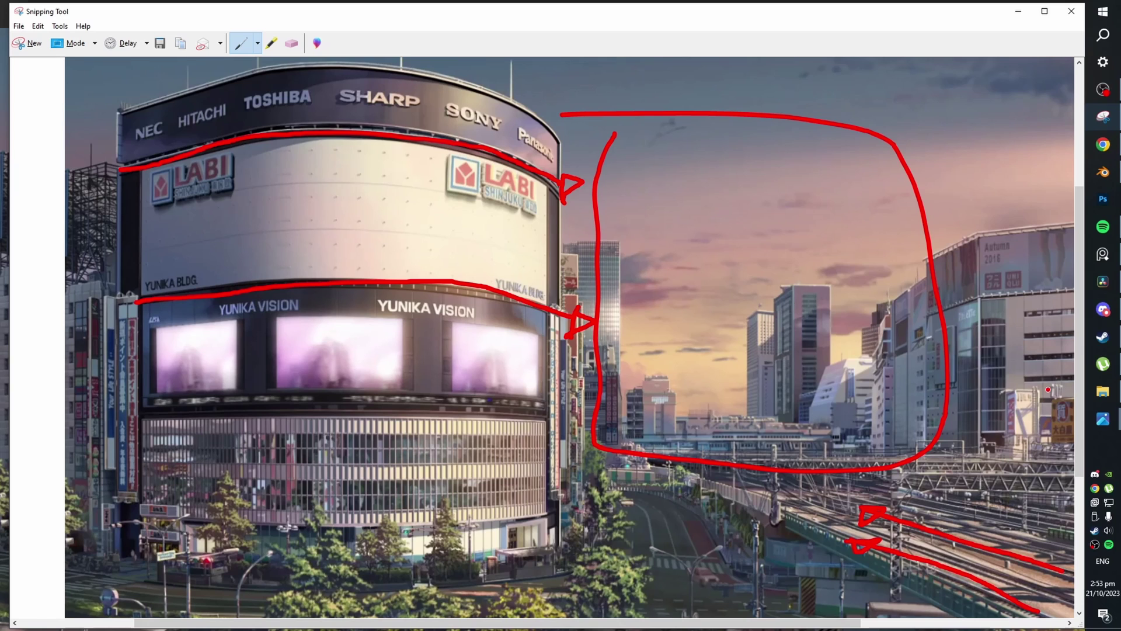
# Draw red leading lines from the building's base, road, tracks and rooftops converging on the skyline.
pyautogui.moveTo(149, 497); pyautogui.dragTo(696, 416)
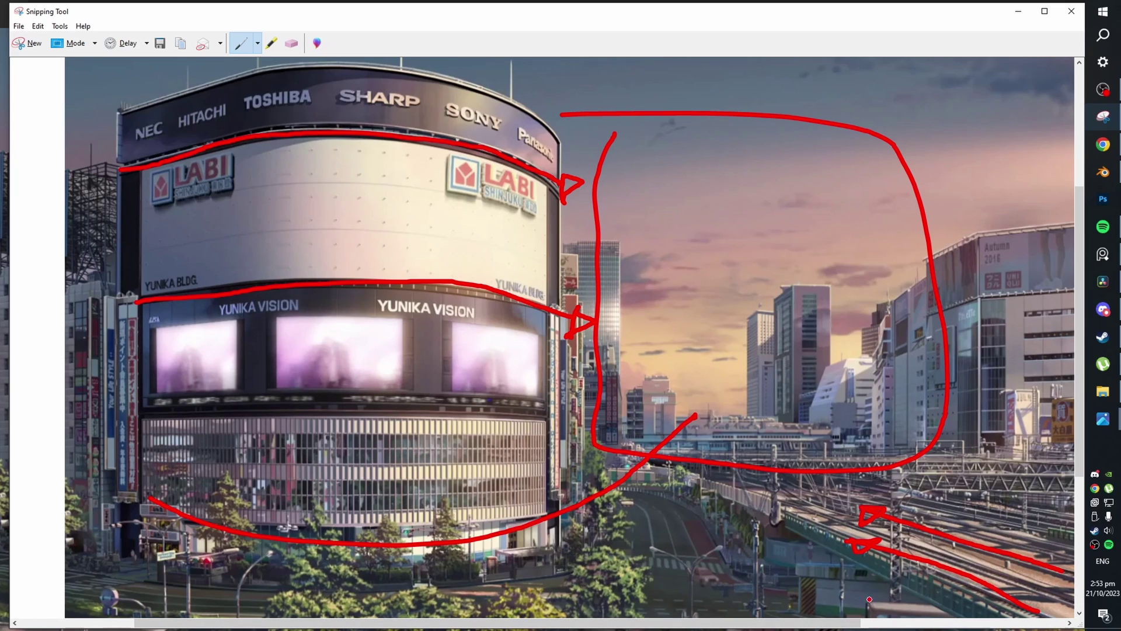
pyautogui.moveTo(944, 602)
pyautogui.mouseDown()
pyautogui.moveTo(882, 586)
pyautogui.moveTo(727, 425)
pyautogui.mouseUp()
pyautogui.moveTo(507, 601)
pyautogui.mouseDown()
pyautogui.moveTo(627, 552)
pyautogui.moveTo(698, 414)
pyautogui.mouseUp()
pyautogui.moveTo(762, 600)
pyautogui.mouseDown()
pyautogui.moveTo(710, 467)
pyautogui.moveTo(715, 425)
pyautogui.mouseUp()
pyautogui.moveTo(992, 502); pyautogui.dragTo(806, 405)
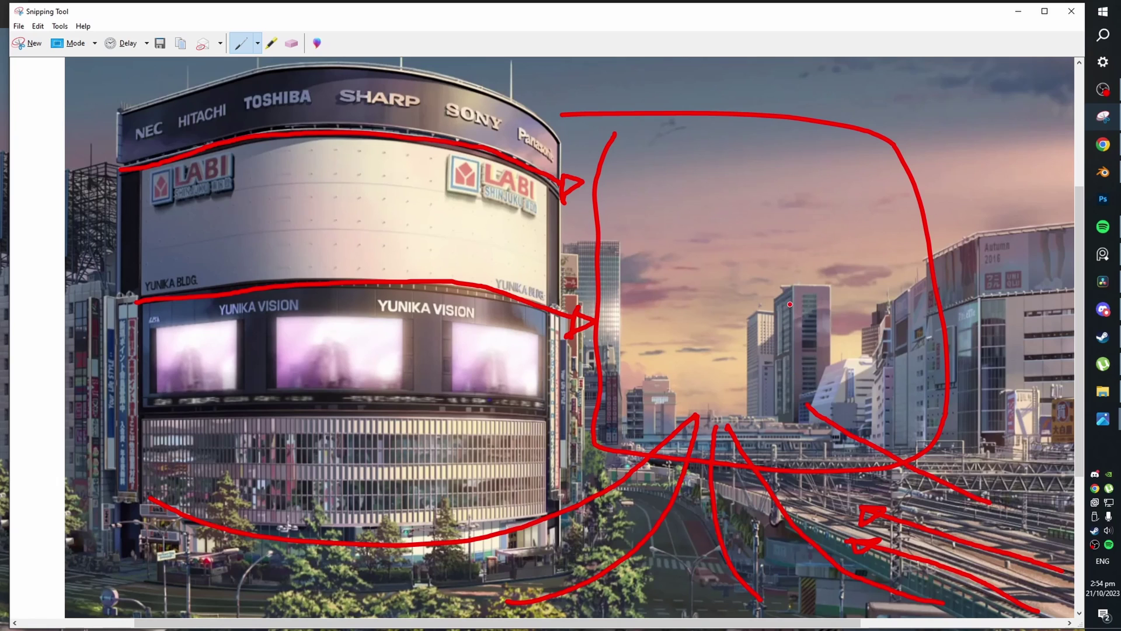
pyautogui.moveTo(1061, 220); pyautogui.dragTo(787, 298)
pyautogui.moveTo(563, 207); pyautogui.dragTo(713, 313)
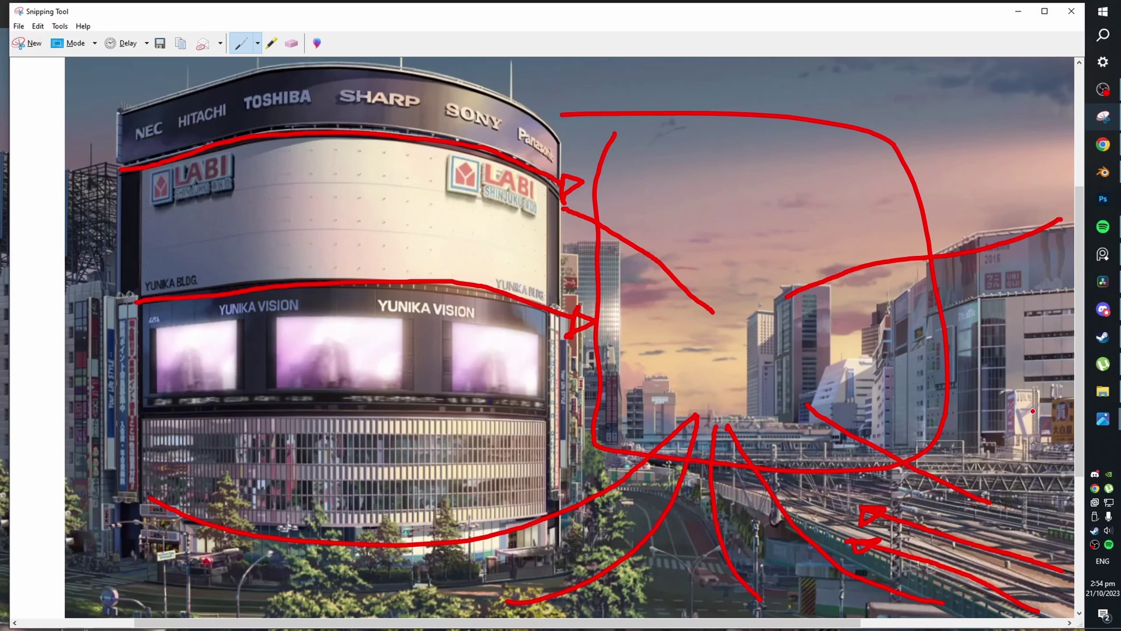
# Erase the red circles, frame, arrows and leading lines from the city shot.
pyautogui.click(291, 43)
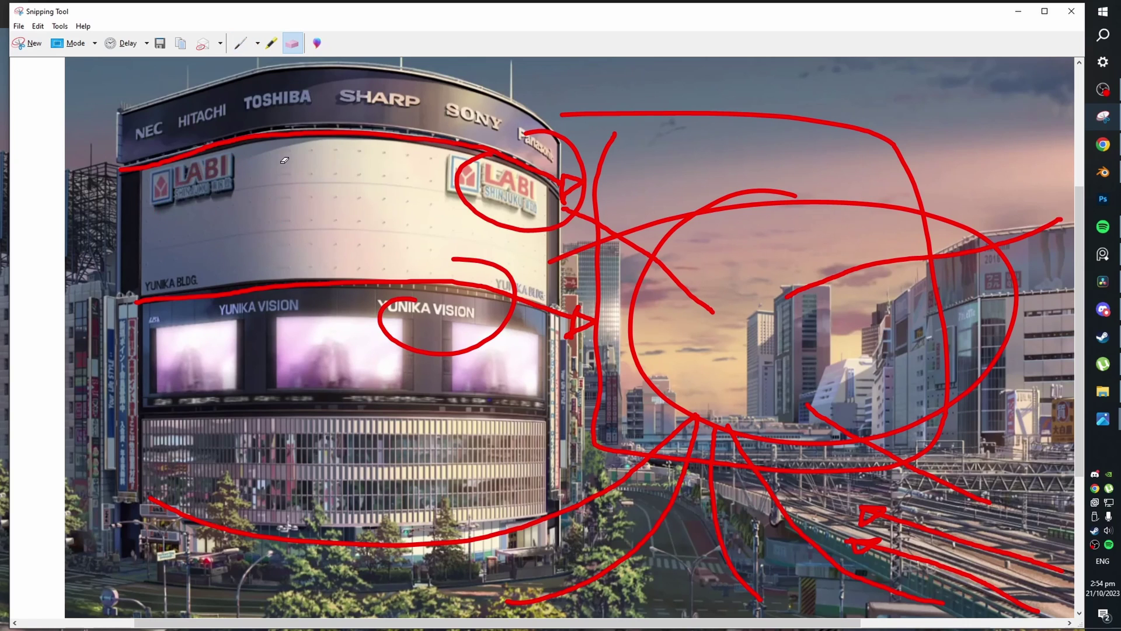
pyautogui.click(327, 284)
pyautogui.click(514, 316)
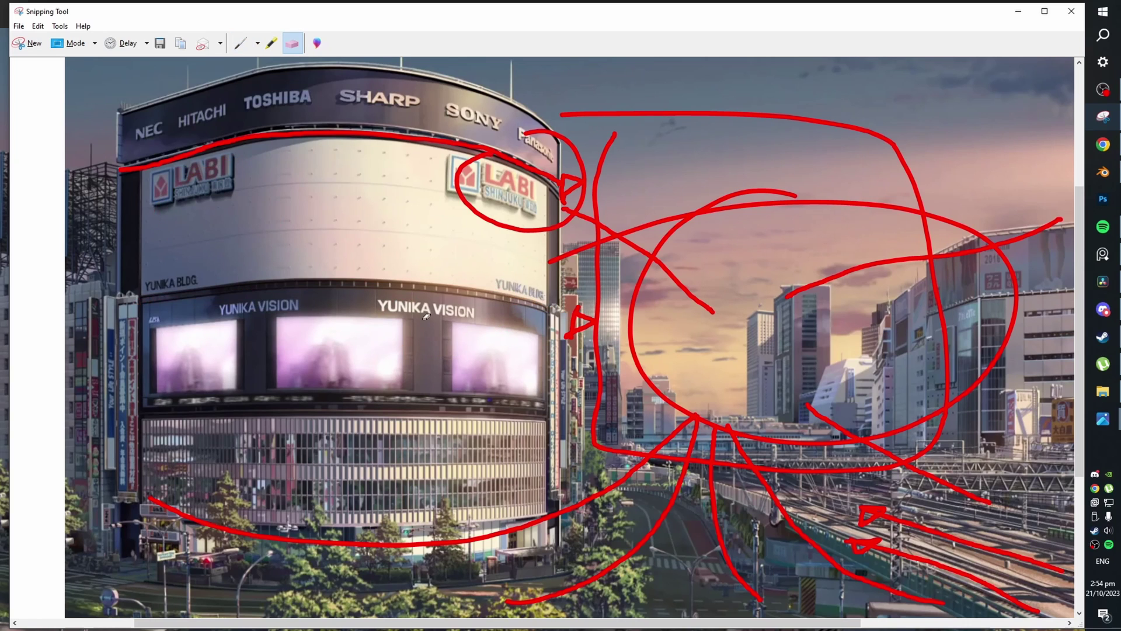
pyautogui.click(573, 193)
pyautogui.click(627, 353)
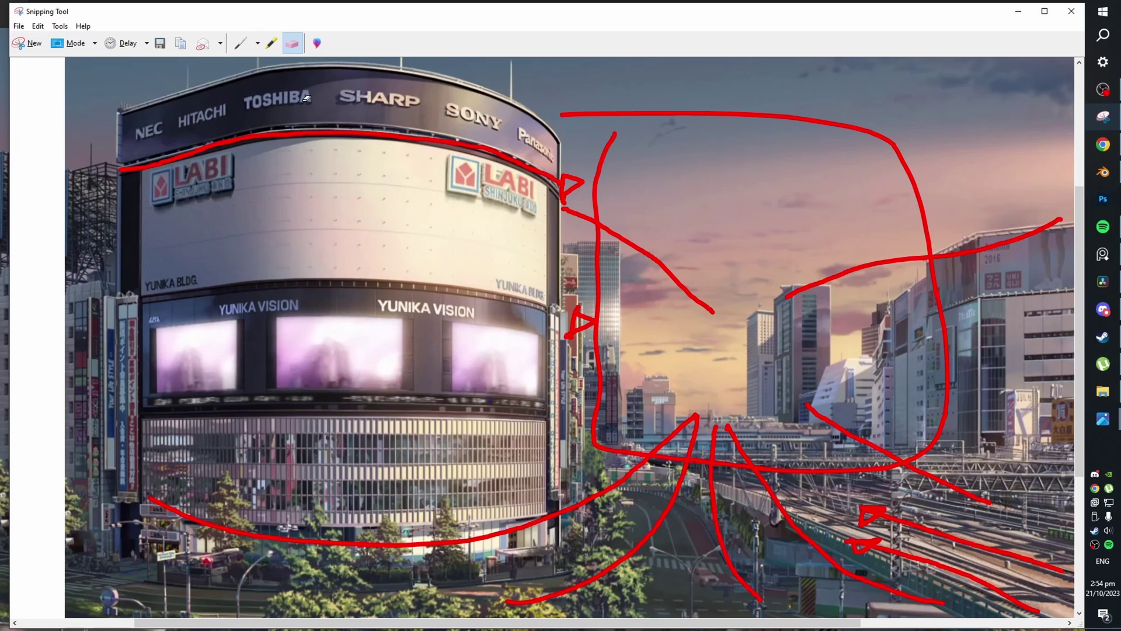
pyautogui.click(596, 362)
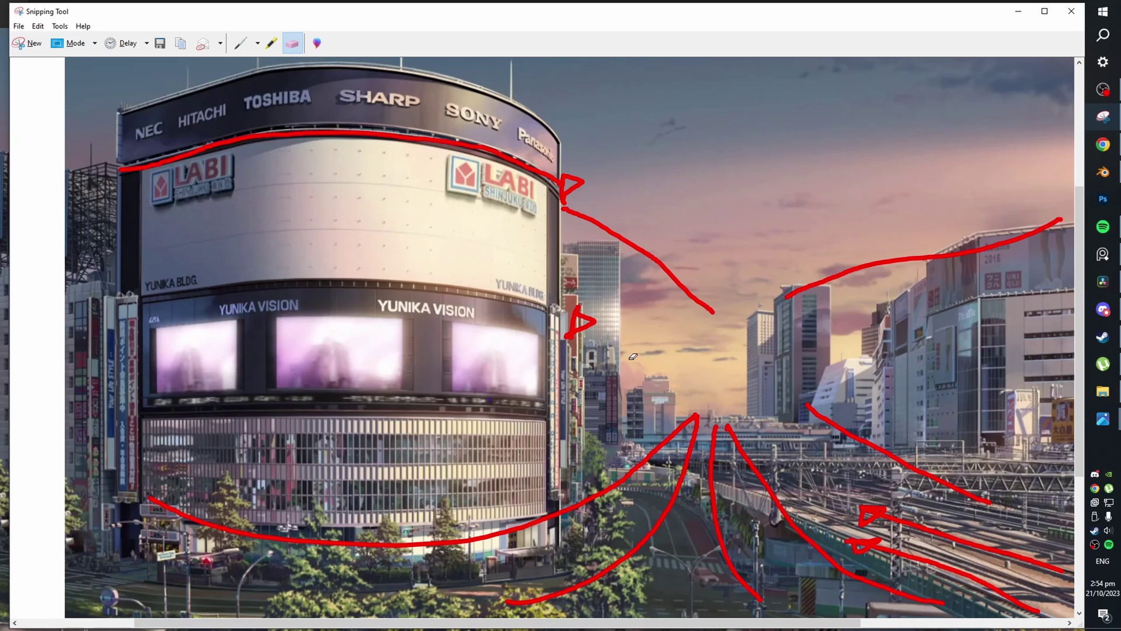
pyautogui.click(580, 322)
pyautogui.click(610, 237)
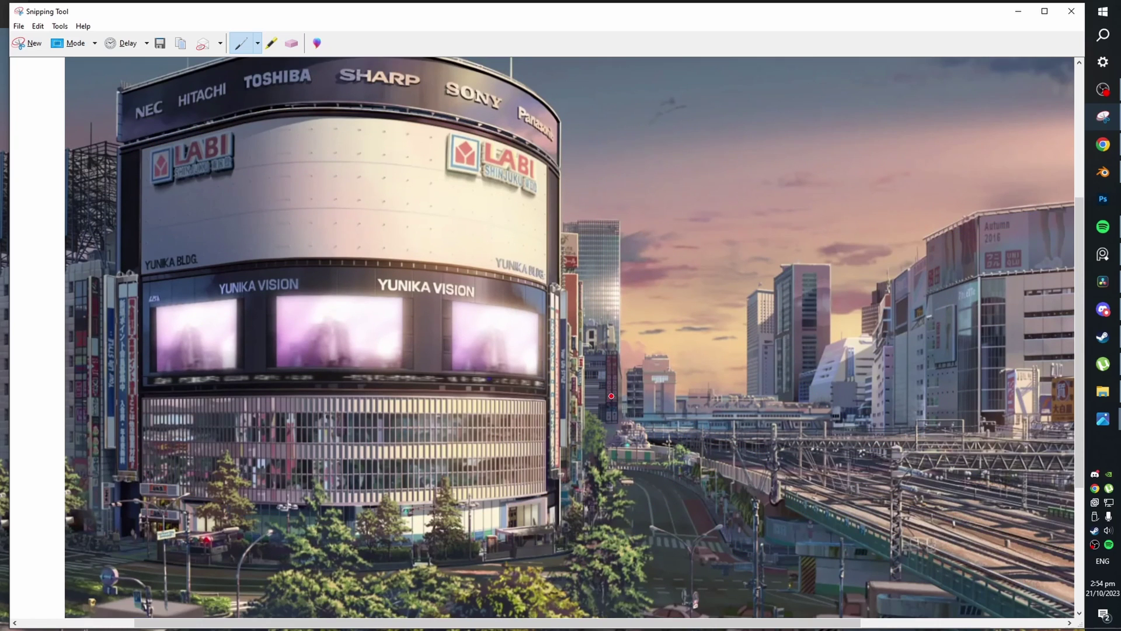
# Draw a red rule-of-thirds grid over the city shot with vertical and horizontal lines.
pyautogui.scroll(-1, 849, 446)
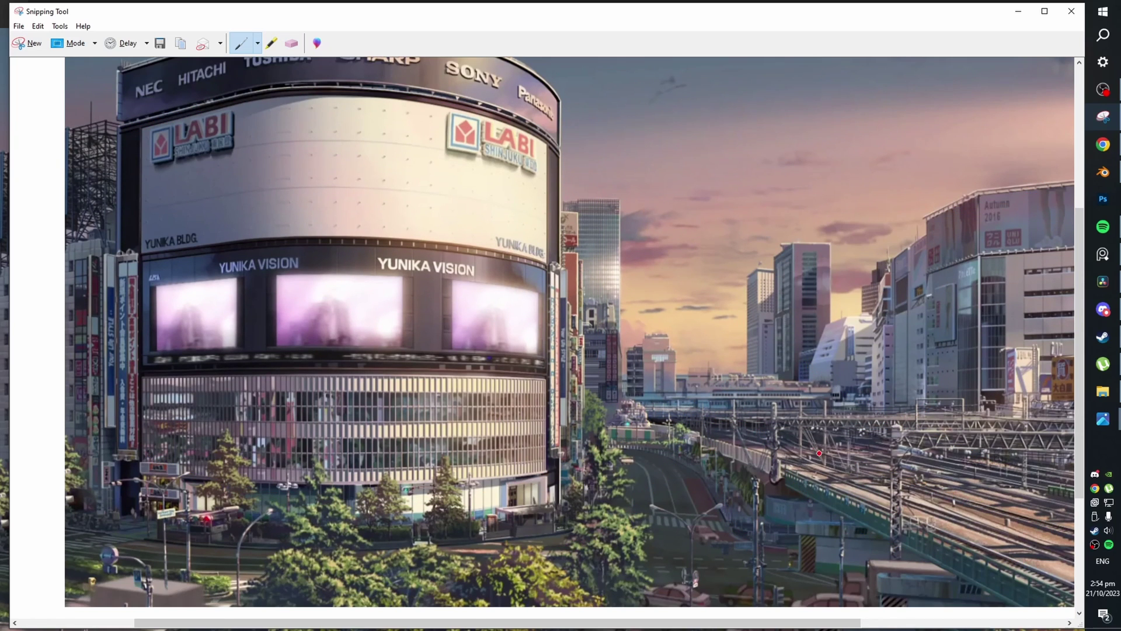
pyautogui.scroll(1, 848, 446)
pyautogui.scroll(-1, 691, 443)
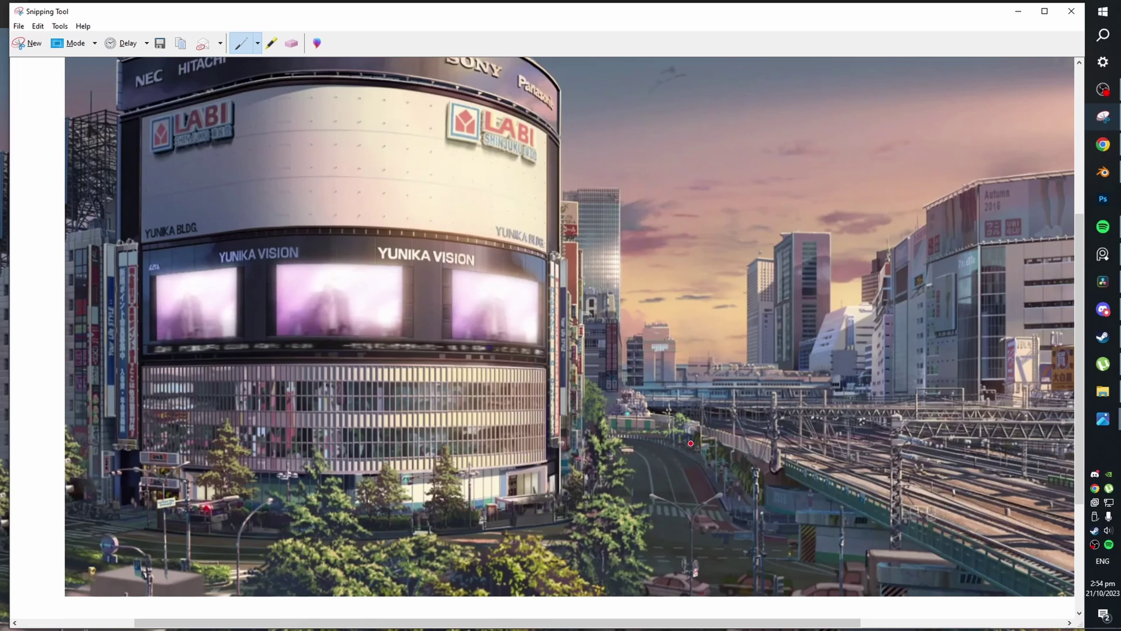
pyautogui.scroll(1, 558, 442)
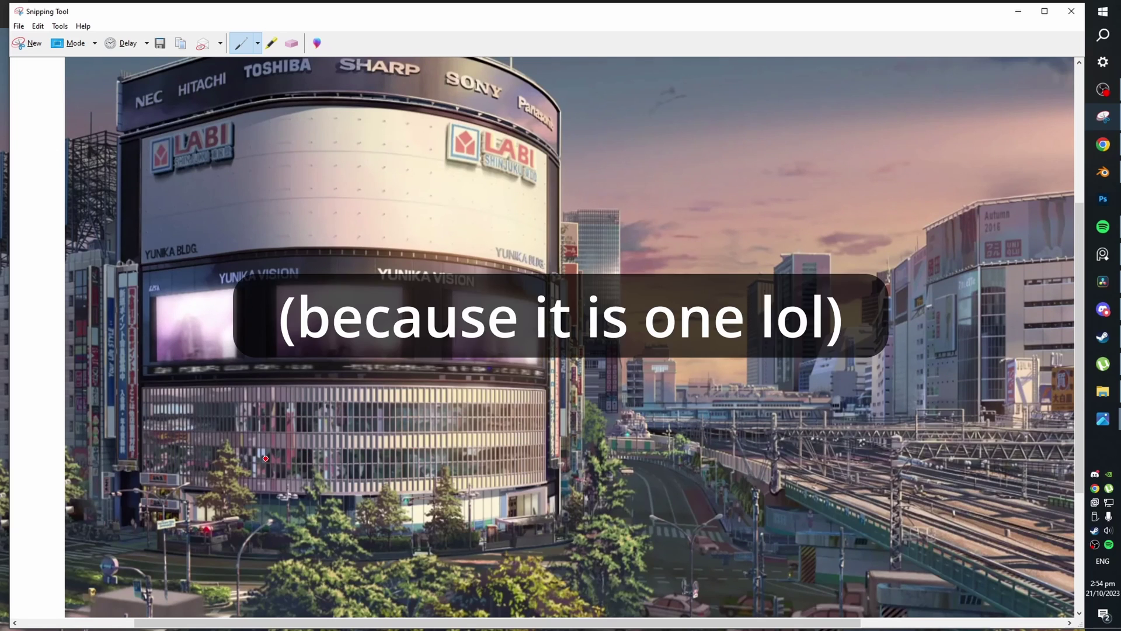
pyautogui.scroll(1, 342, 455)
pyautogui.moveTo(347, 616); pyautogui.dragTo(371, 57)
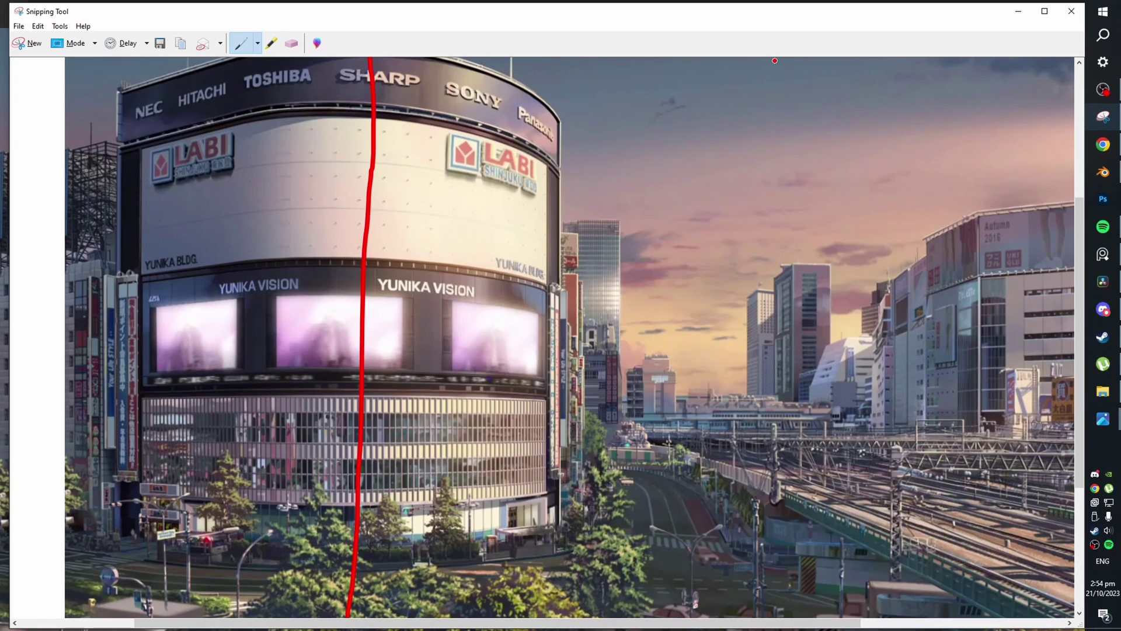
pyautogui.moveTo(775, 61); pyautogui.dragTo(813, 616)
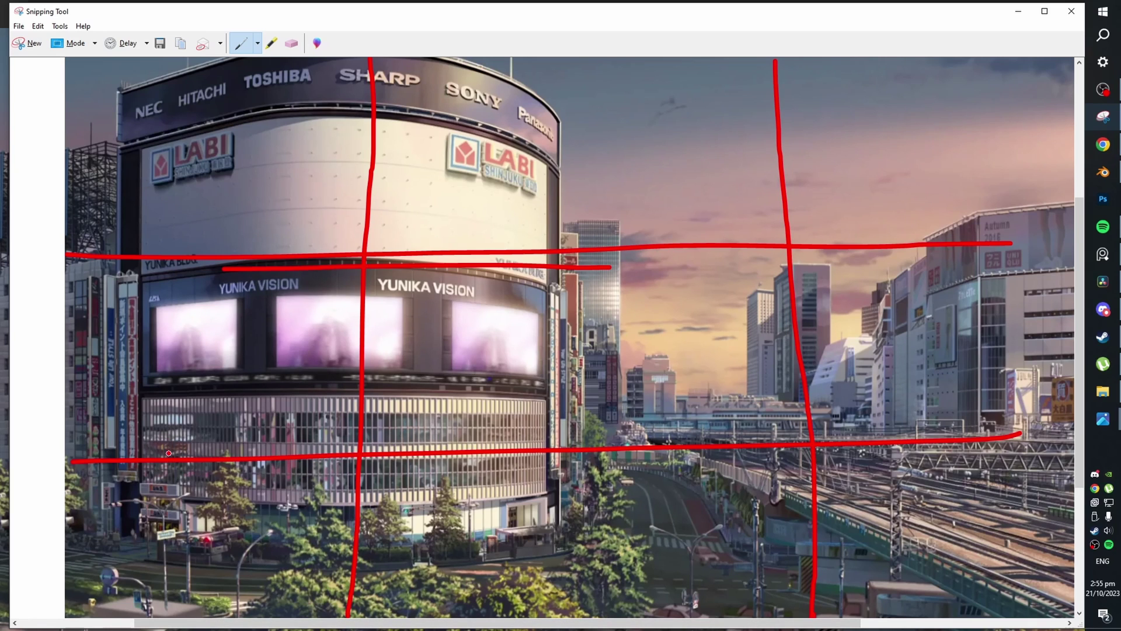
# Trace the horizon along the lower grid line and mark the tower tops beneath the upper line.
pyautogui.moveTo(168, 453); pyautogui.dragTo(1045, 424)
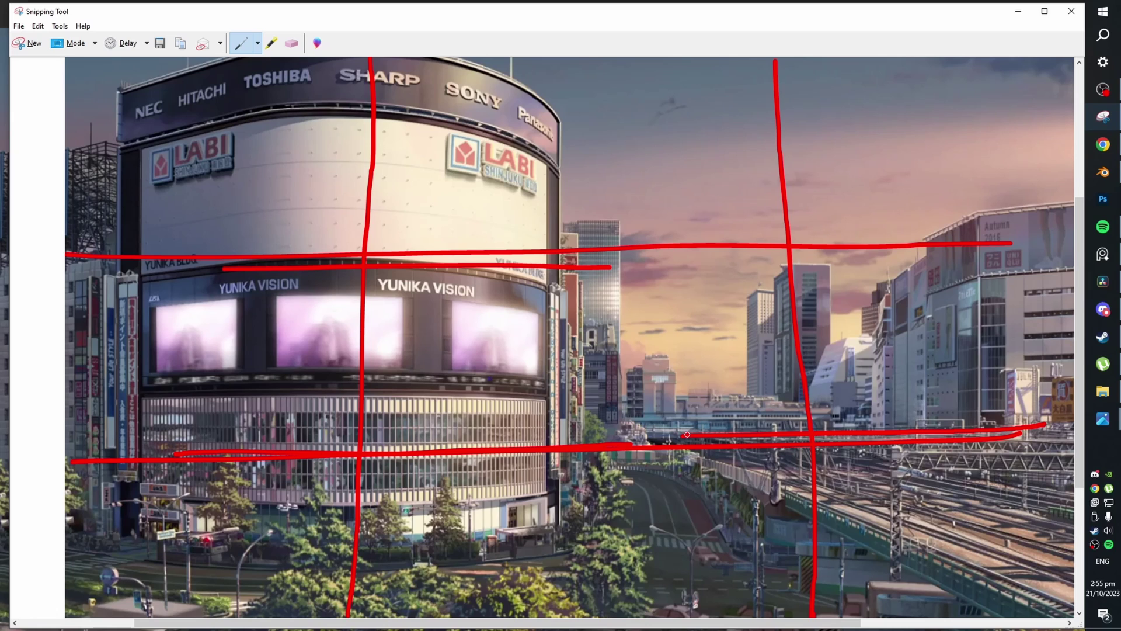
pyautogui.moveTo(687, 434); pyautogui.dragTo(627, 438)
pyautogui.moveTo(1018, 229); pyautogui.dragTo(558, 237)
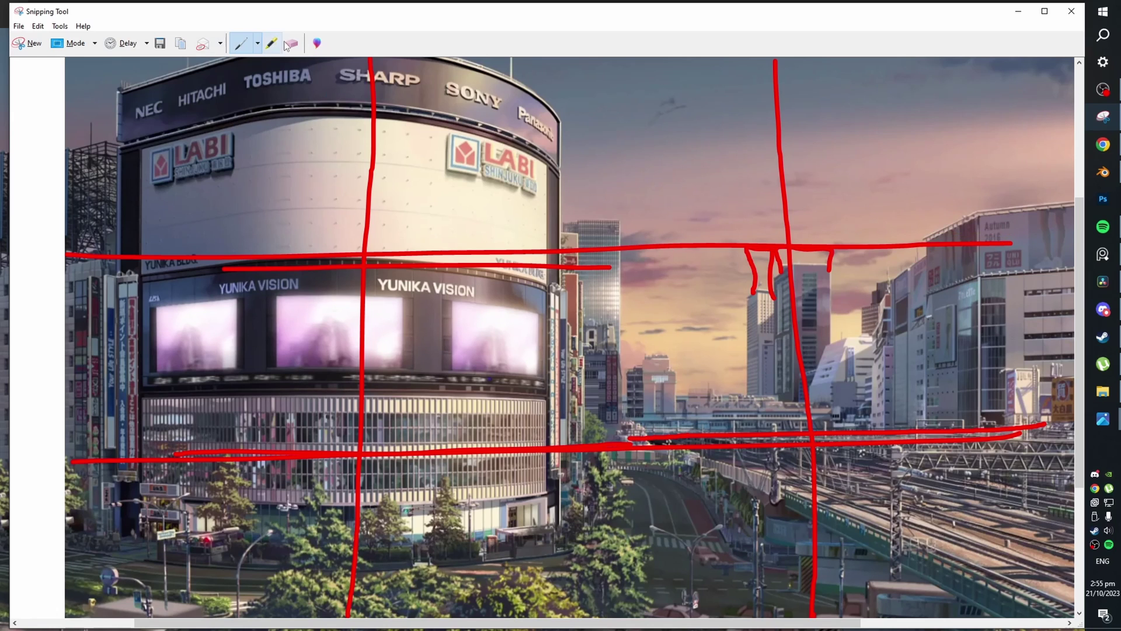
# Erase the tower marks, extra horizon strokes and upper grid line, and redraw a single upper horizontal line across the shot.
pyautogui.click(291, 44)
pyautogui.moveTo(734, 267); pyautogui.dragTo(765, 267)
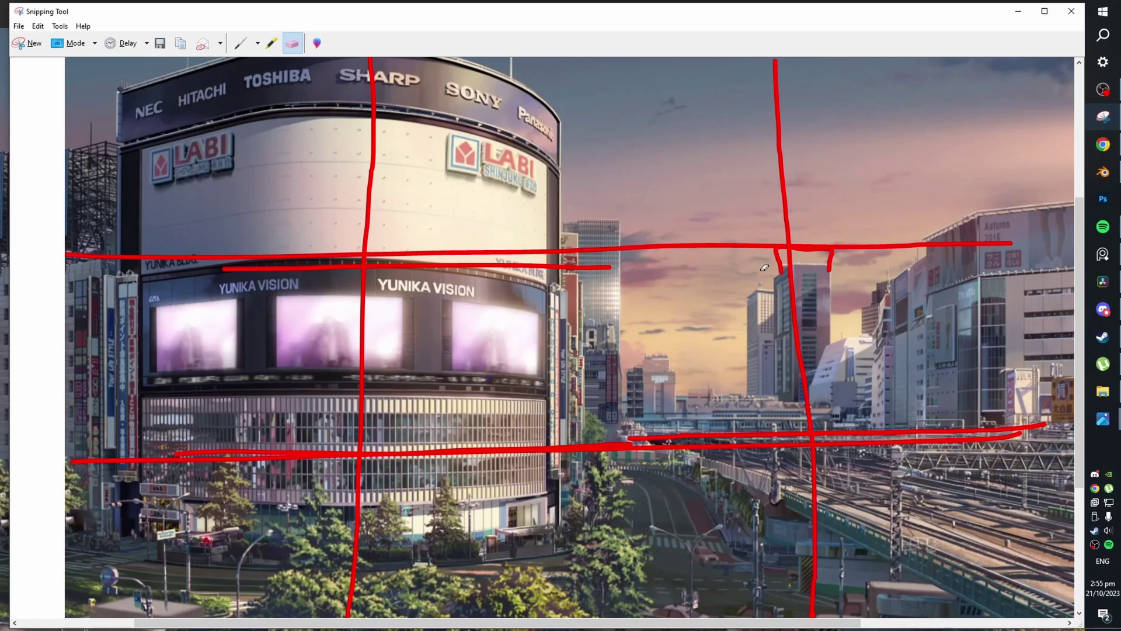
pyautogui.moveTo(850, 261); pyautogui.dragTo(783, 271)
pyautogui.moveTo(567, 270); pyautogui.dragTo(570, 247)
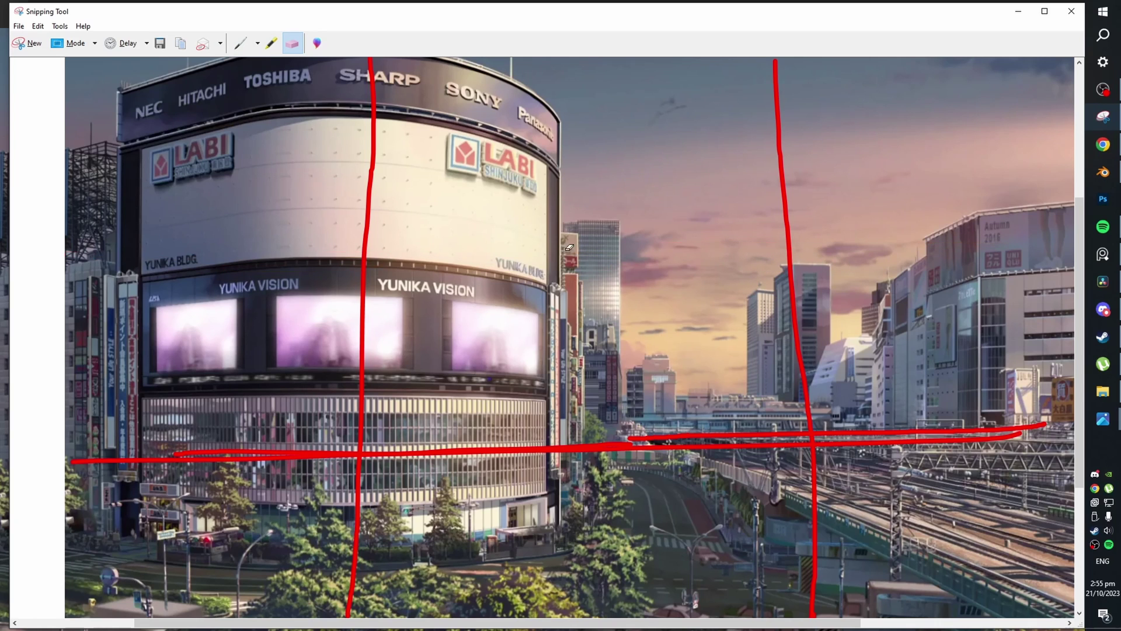
pyautogui.click(666, 433)
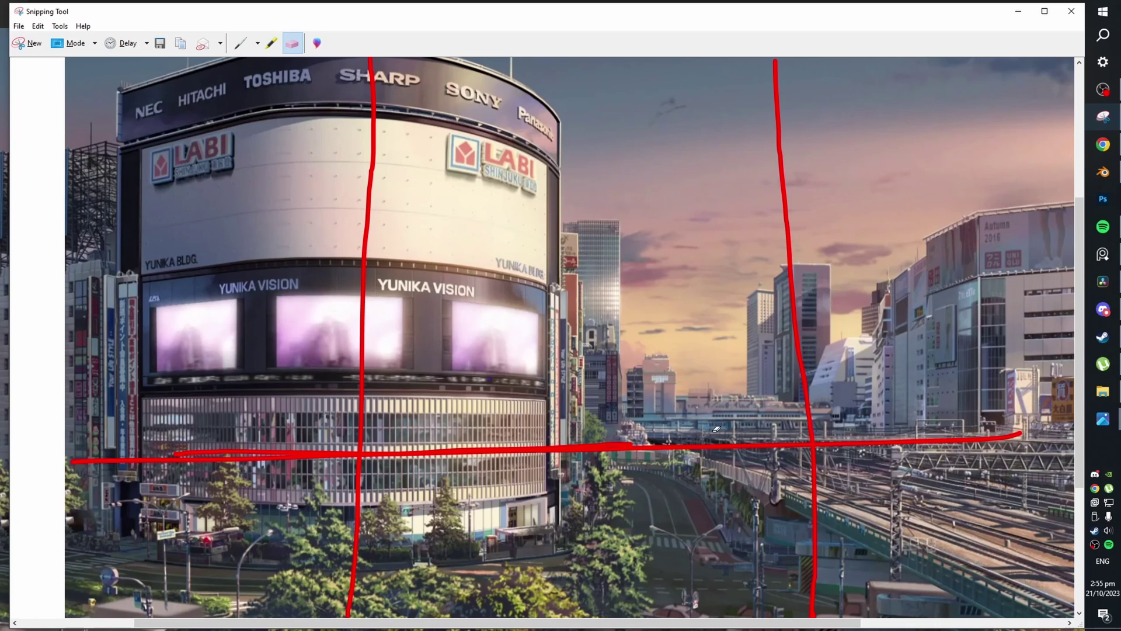
pyautogui.click(637, 439)
pyautogui.click(241, 43)
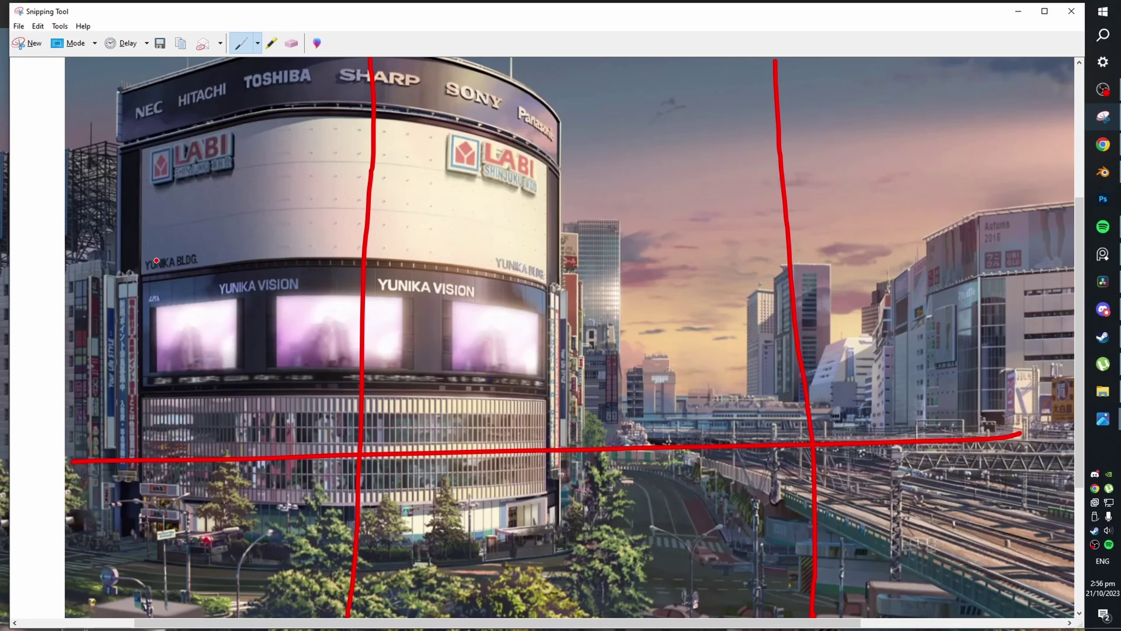
pyautogui.moveTo(82, 253); pyautogui.dragTo(1070, 237)
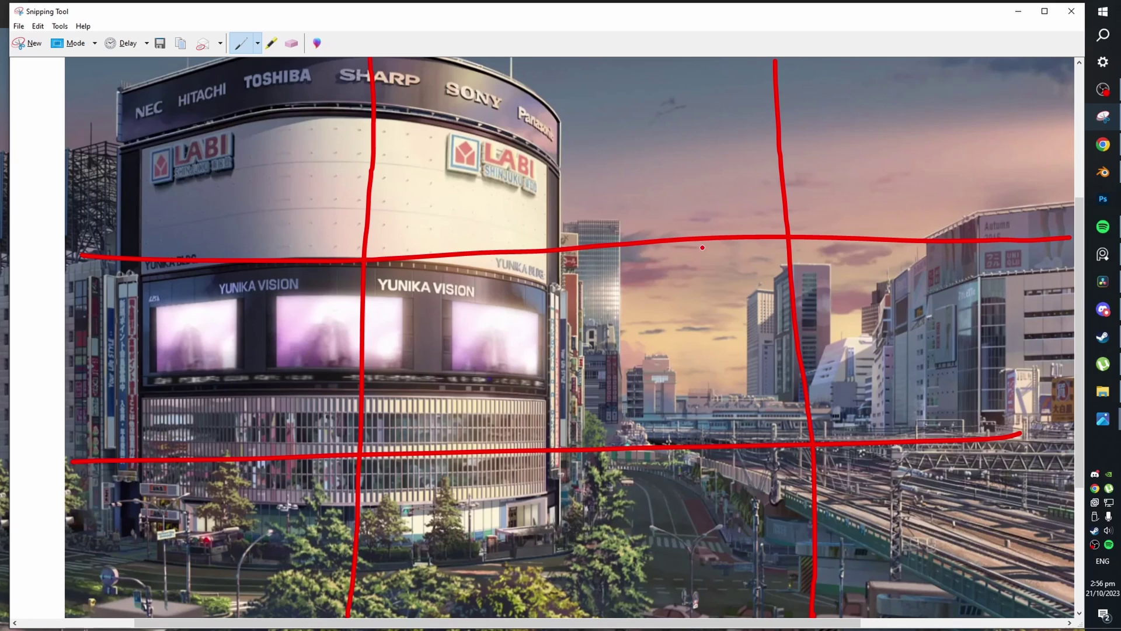
# Mark the top of the high-rise beside the curved building, and erase that mark along with the whole grid.
pyautogui.moveTo(561, 221); pyautogui.dragTo(646, 220)
pyautogui.click(292, 44)
pyautogui.click(604, 221)
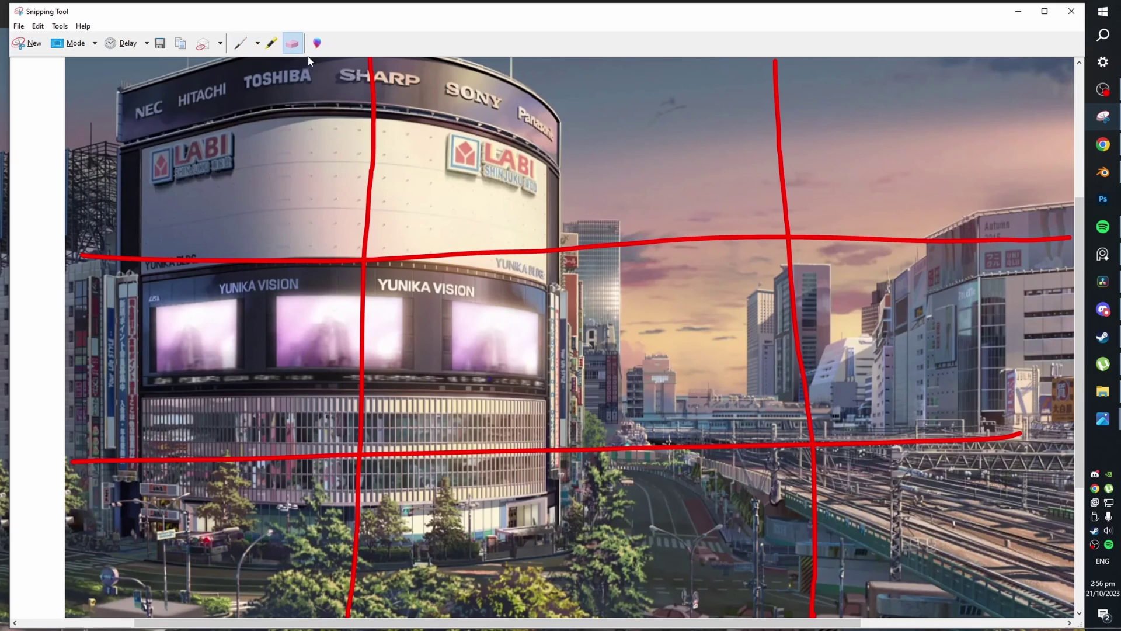
pyautogui.click(241, 43)
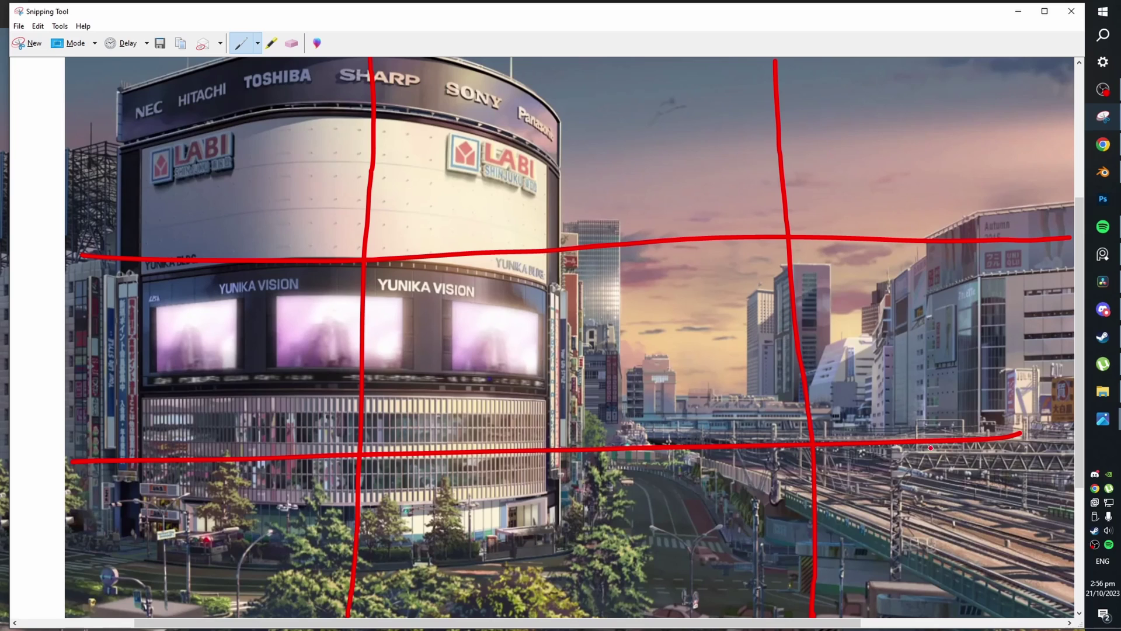
pyautogui.click(292, 43)
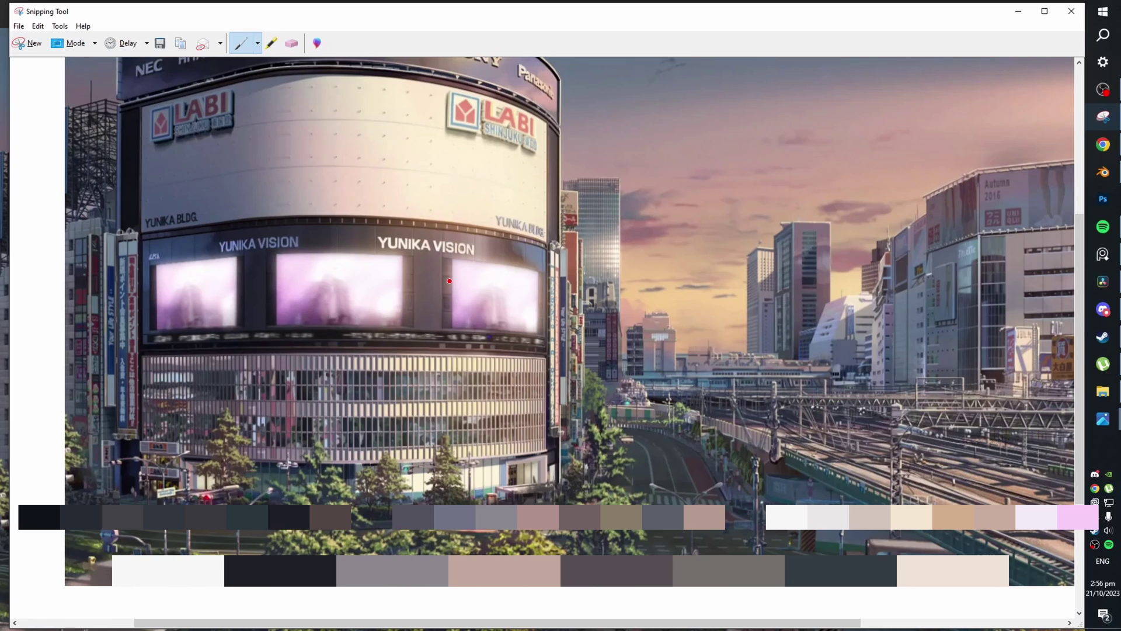
pyautogui.scroll(1, 450, 281)
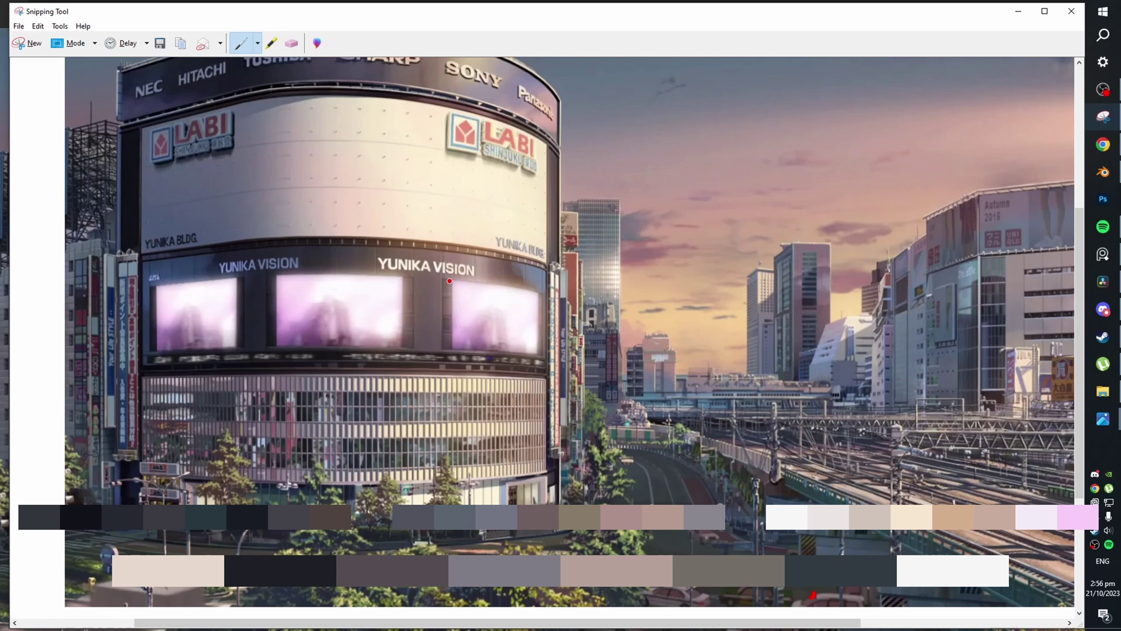
# Draw a red stroke across the curved building and an arrow winding from the foreground trees up to the sunset sky.
pyautogui.scroll(1, 450, 281)
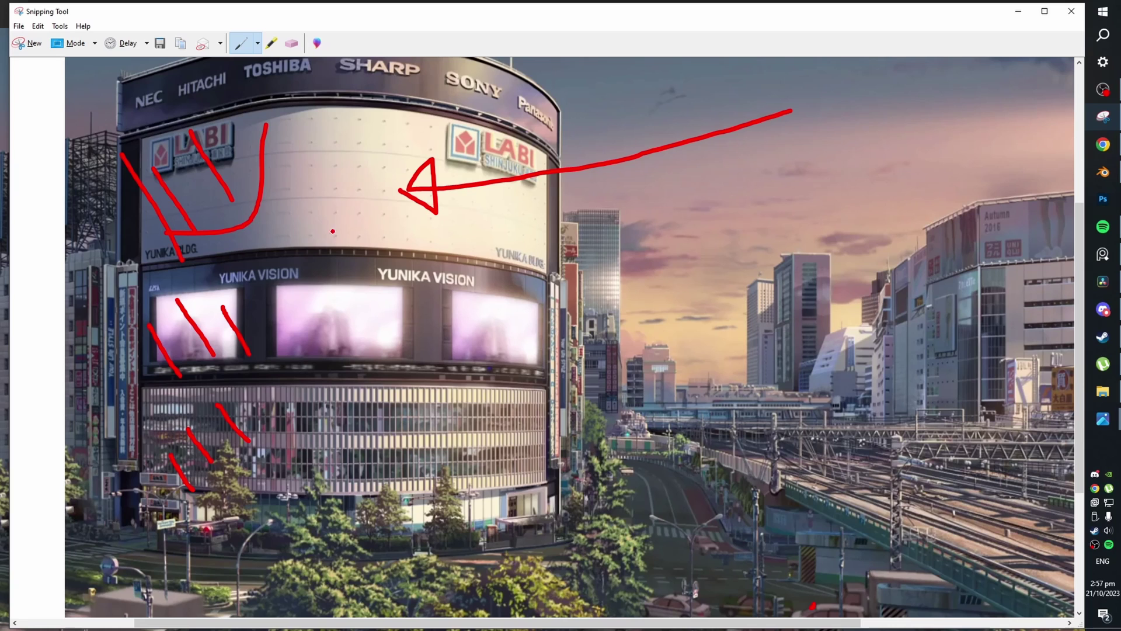
pyautogui.moveTo(356, 96); pyautogui.dragTo(578, 420)
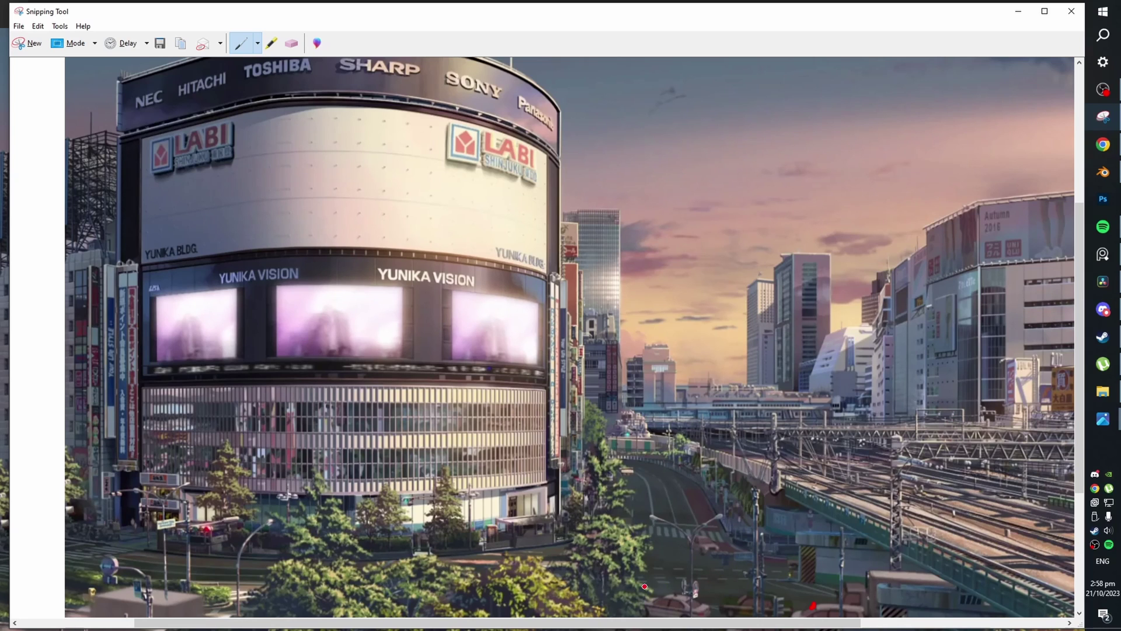
pyautogui.moveTo(573, 576)
pyautogui.mouseDown()
pyautogui.moveTo(540, 380)
pyautogui.moveTo(729, 287)
pyautogui.mouseUp()
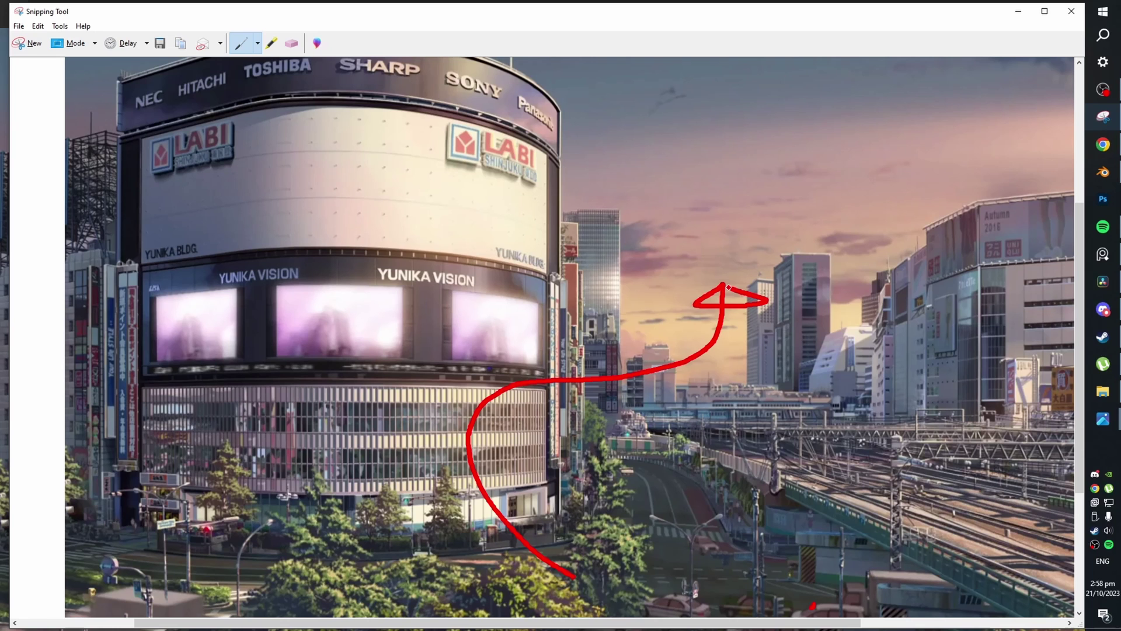
# Erase the winding arrow and close the city shot, and bring up the snip of the flooded ruins with the white door.
pyautogui.click(291, 44)
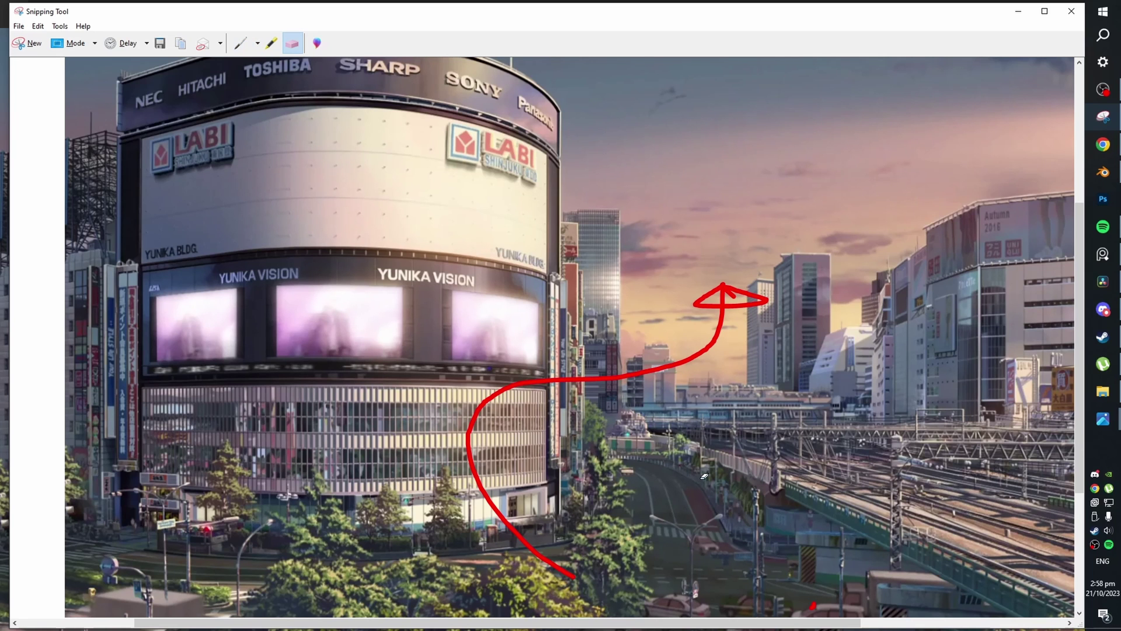
pyautogui.click(619, 367)
pyautogui.click(1071, 11)
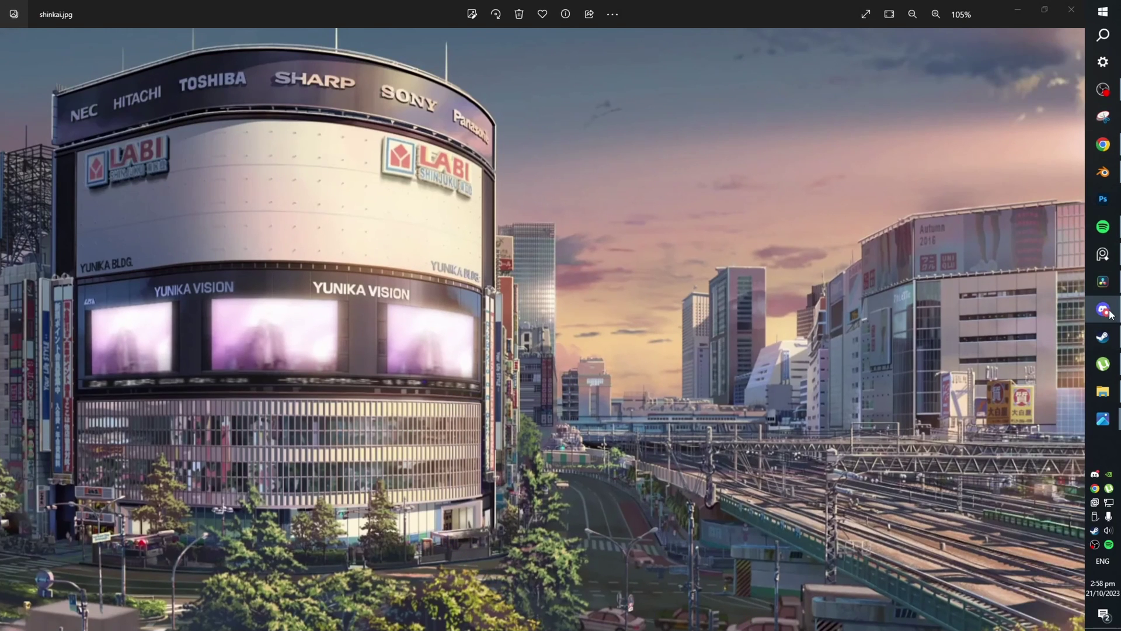
pyautogui.click(1074, 7)
pyautogui.click(1102, 117)
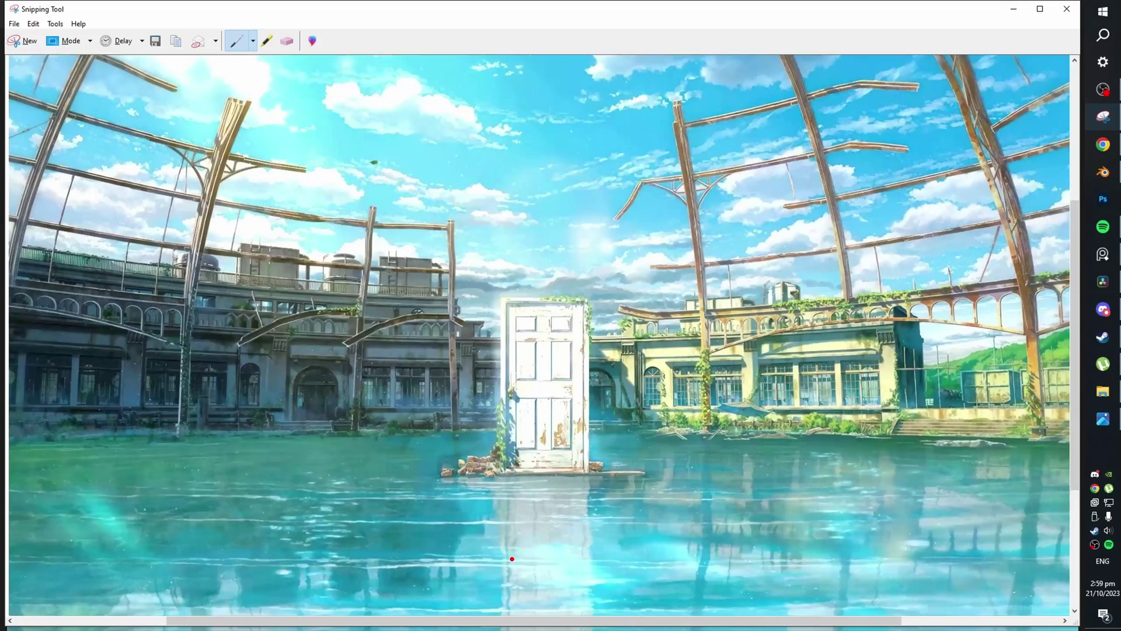
# Outline the white door in red, underline the rubble beside it, and mark its reflection with two lines and an upward arrow.
pyautogui.scroll(-1, 512, 556)
pyautogui.moveTo(494, 623)
pyautogui.mouseDown()
pyautogui.moveTo(481, 630)
pyautogui.moveTo(493, 629)
pyautogui.mouseUp()
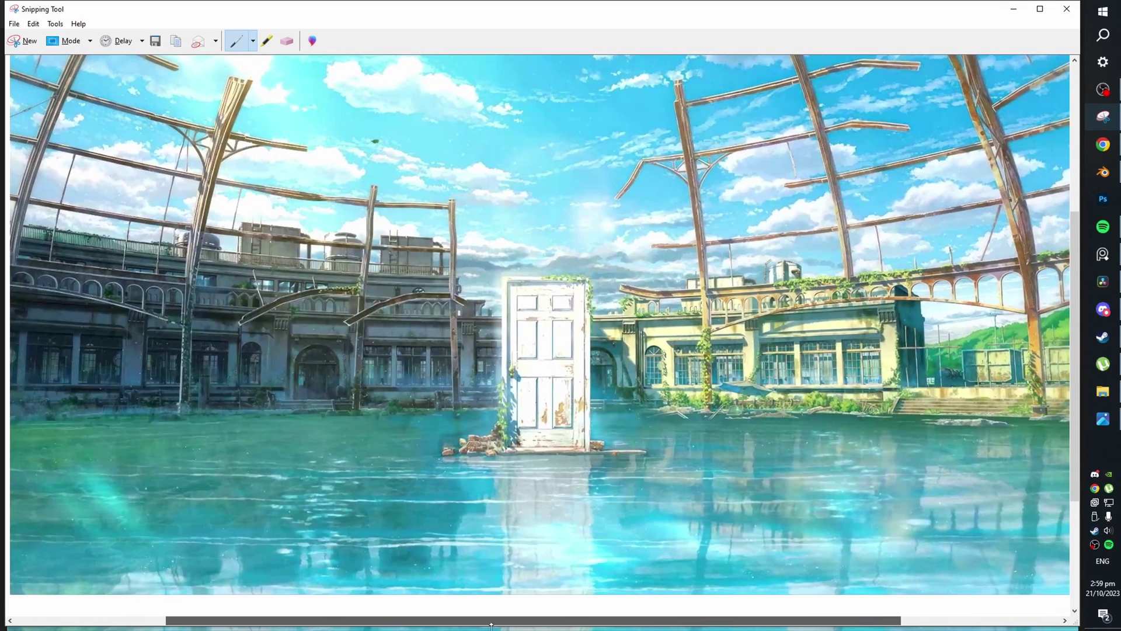
pyautogui.scroll(1, 517, 571)
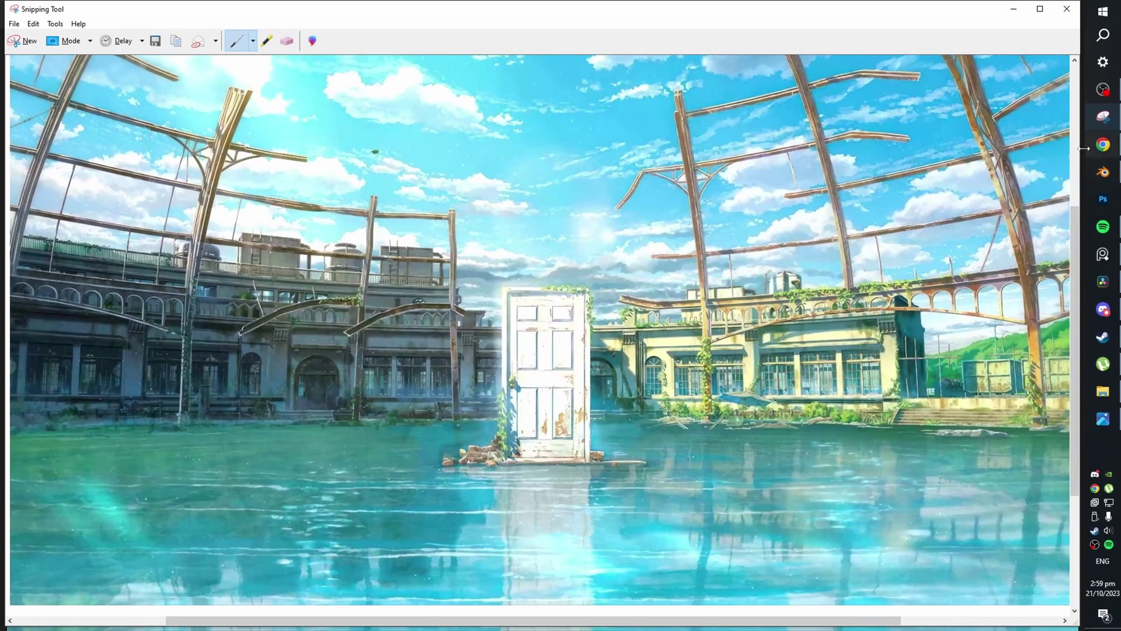
pyautogui.scroll(1, 522, 330)
pyautogui.scroll(-1, 525, 321)
pyautogui.scroll(1, 525, 296)
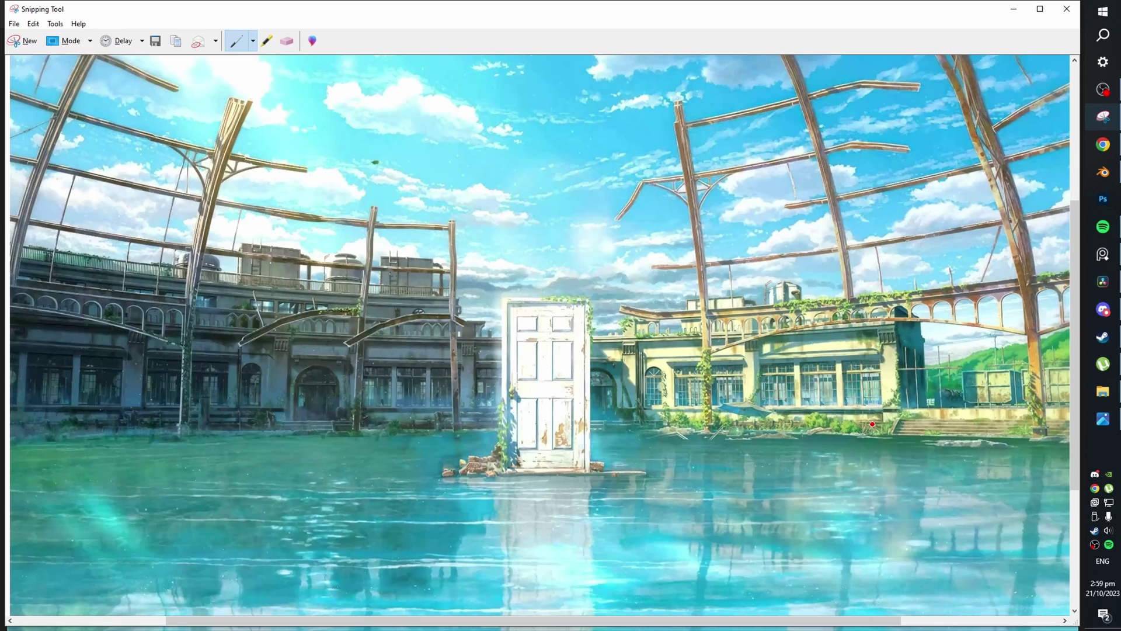
pyautogui.moveTo(504, 297)
pyautogui.mouseDown()
pyautogui.moveTo(573, 299)
pyautogui.moveTo(598, 417)
pyautogui.moveTo(526, 476)
pyautogui.moveTo(499, 388)
pyautogui.moveTo(503, 286)
pyautogui.mouseUp()
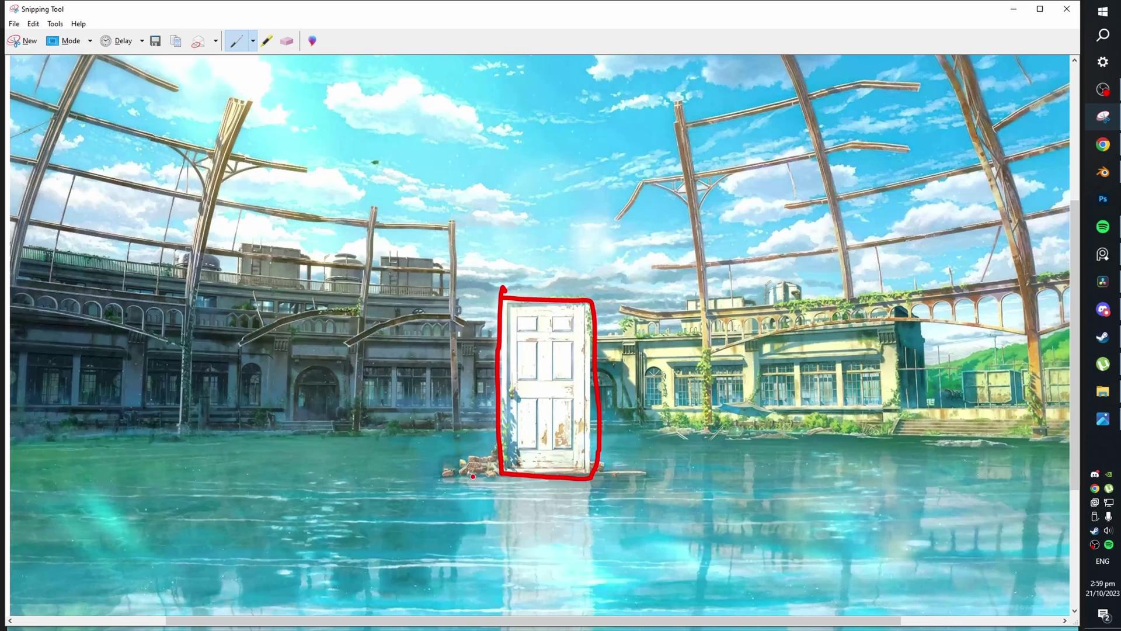
pyautogui.moveTo(464, 478); pyautogui.dragTo(495, 474)
pyautogui.moveTo(605, 473); pyautogui.dragTo(638, 479)
pyautogui.moveTo(508, 489); pyautogui.dragTo(520, 607)
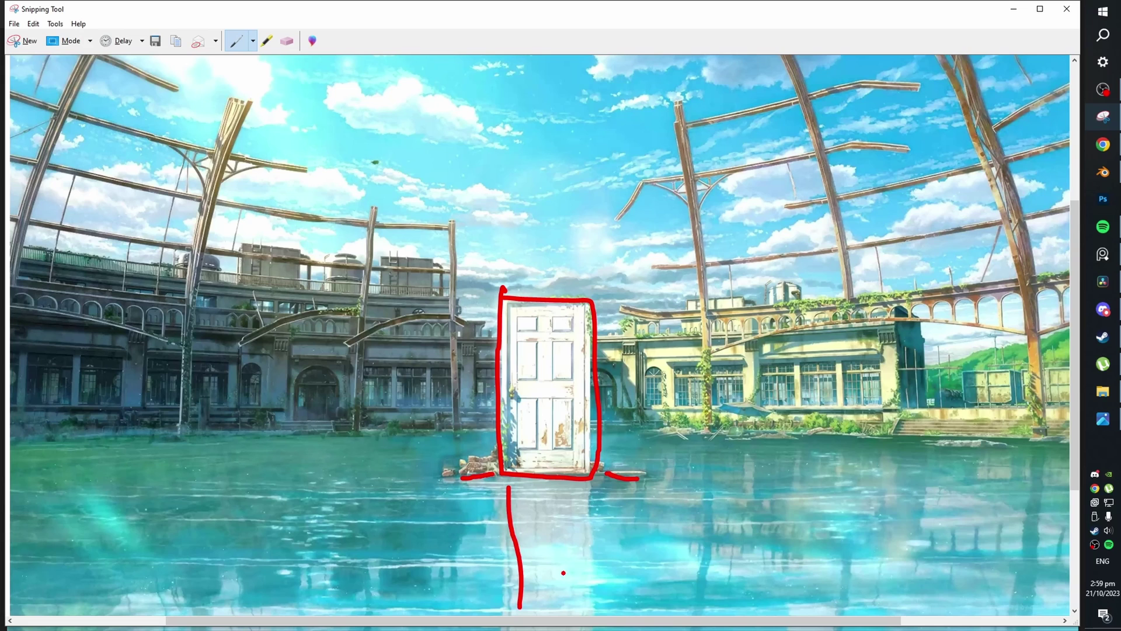
pyautogui.moveTo(591, 492)
pyautogui.mouseDown()
pyautogui.moveTo(600, 608)
pyautogui.moveTo(557, 511)
pyautogui.mouseUp()
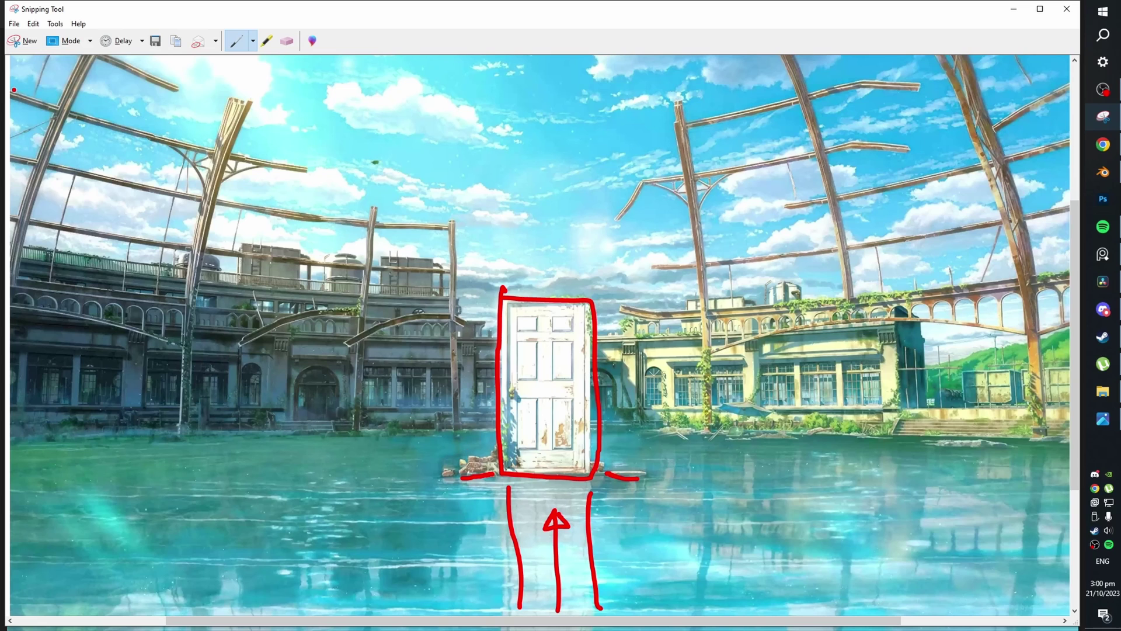
# Draw arrows along the broken beams on both sides toward the door, and trace lines across both building facades.
pyautogui.moveTo(14, 90)
pyautogui.mouseDown()
pyautogui.moveTo(82, 117)
pyautogui.moveTo(303, 162)
pyautogui.mouseUp()
pyautogui.moveTo(62, 176)
pyautogui.mouseDown()
pyautogui.moveTo(451, 228)
pyautogui.moveTo(466, 244)
pyautogui.moveTo(472, 225)
pyautogui.mouseUp()
pyautogui.moveTo(301, 159)
pyautogui.mouseDown()
pyautogui.moveTo(311, 165)
pyautogui.moveTo(303, 159)
pyautogui.mouseUp()
pyautogui.moveTo(1054, 147)
pyautogui.mouseDown()
pyautogui.moveTo(690, 211)
pyautogui.moveTo(705, 222)
pyautogui.mouseUp()
pyautogui.moveTo(1028, 87)
pyautogui.mouseDown()
pyautogui.moveTo(899, 136)
pyautogui.moveTo(677, 169)
pyautogui.moveTo(652, 158)
pyautogui.moveTo(659, 190)
pyautogui.mouseUp()
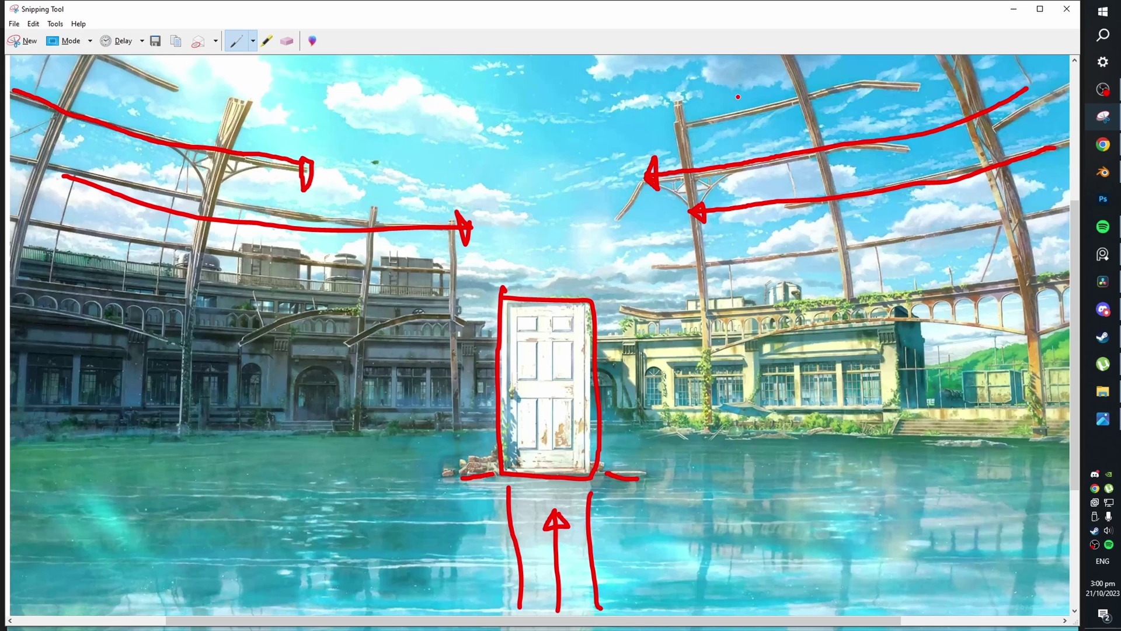
pyautogui.moveTo(1046, 216); pyautogui.dragTo(634, 260)
pyautogui.moveTo(298, 267); pyautogui.dragTo(497, 274)
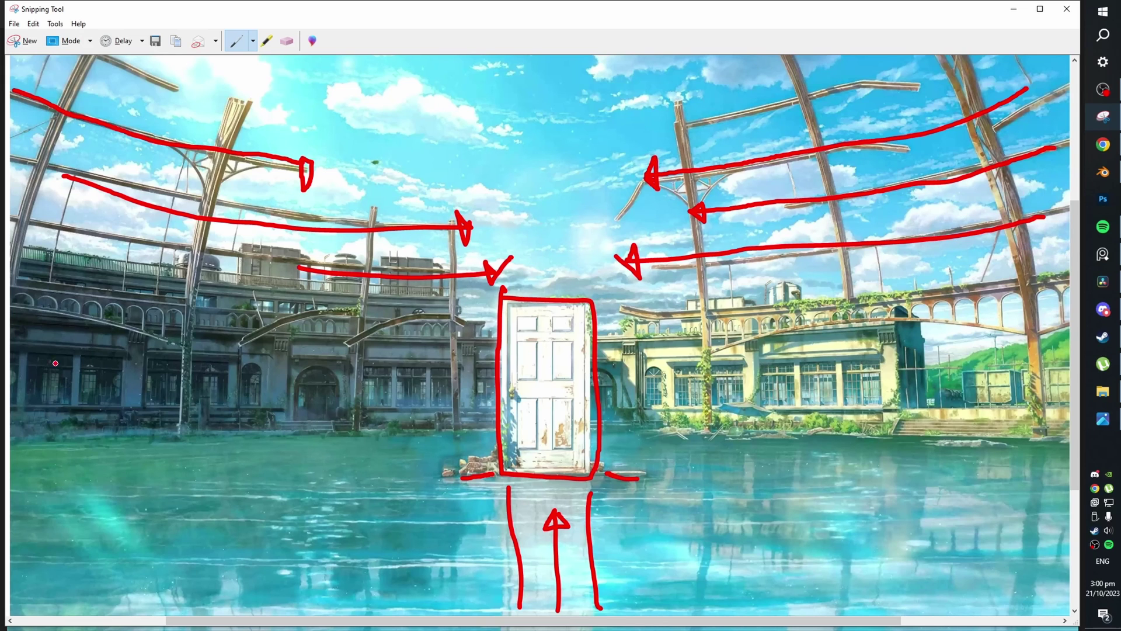
pyautogui.moveTo(16, 364)
pyautogui.mouseDown()
pyautogui.moveTo(325, 374)
pyautogui.moveTo(415, 362)
pyautogui.mouseUp()
pyautogui.moveTo(1048, 352); pyautogui.dragTo(838, 345)
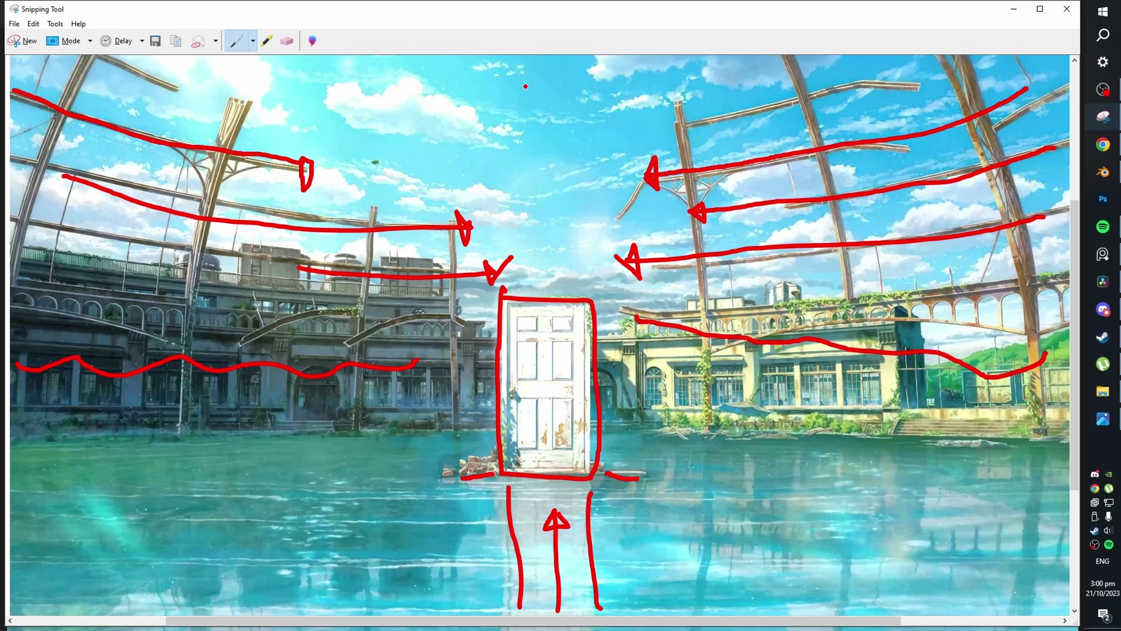
# Add two vertical lines with a downward arrow above the door, and diagonal arrows across the water pointing at it.
pyautogui.moveTo(526, 87); pyautogui.dragTo(524, 227)
pyautogui.moveTo(583, 106); pyautogui.dragTo(582, 224)
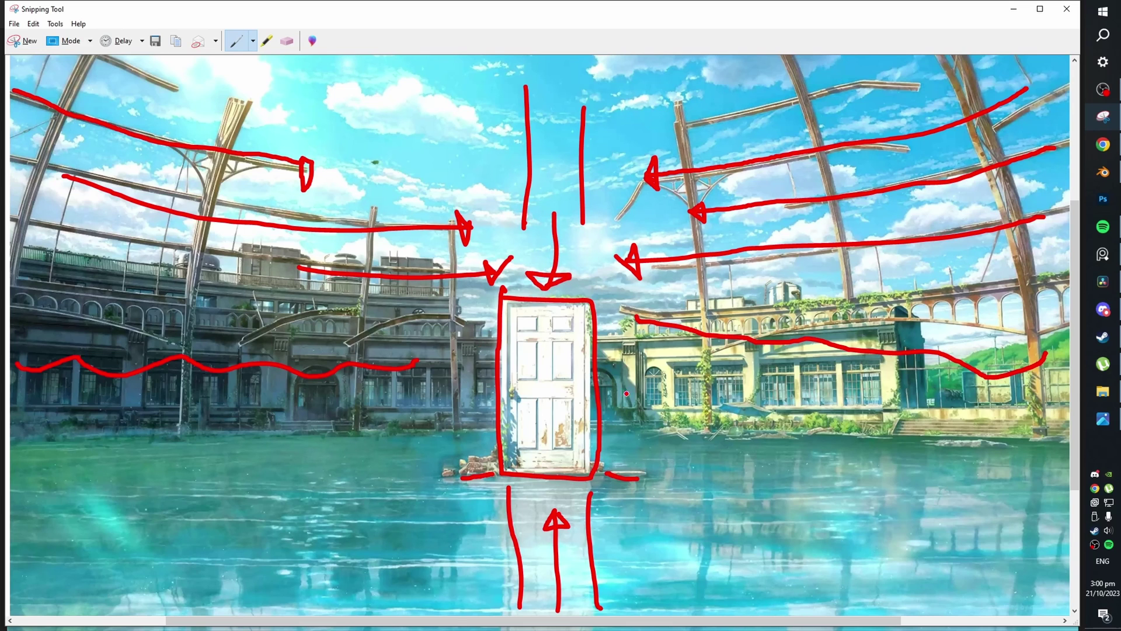
pyautogui.moveTo(106, 541); pyautogui.dragTo(428, 463)
pyautogui.moveTo(908, 571); pyautogui.dragTo(675, 459)
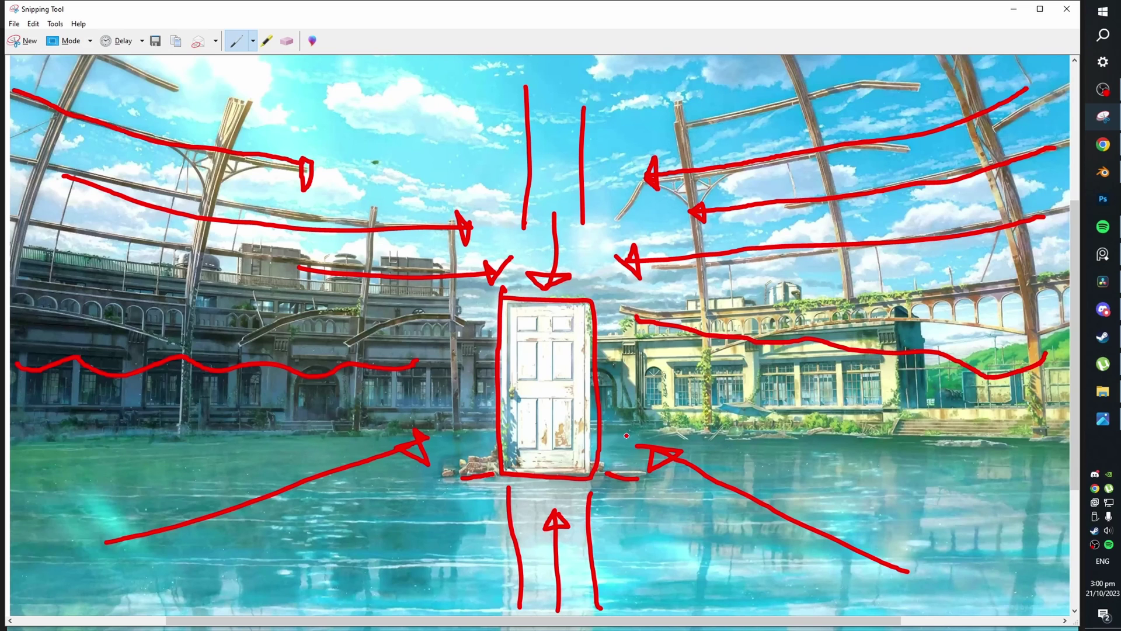
# Outline the building blocks on both sides of the door and the rooftop structures above them.
pyautogui.scroll(-4, 505, 428)
pyautogui.scroll(3, 561, 435)
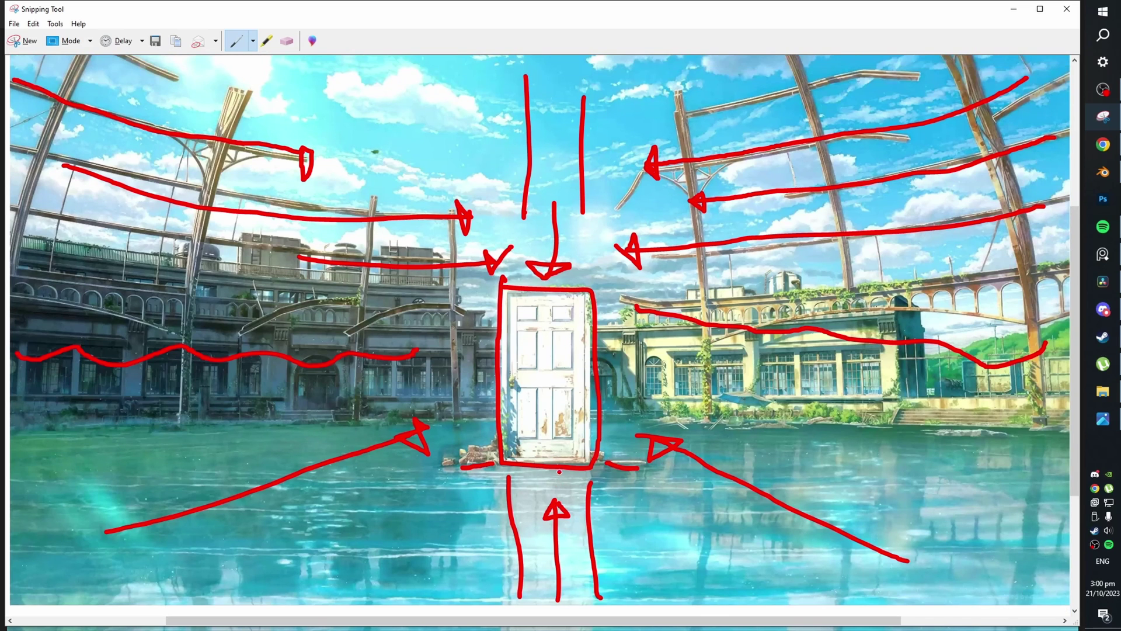
pyautogui.scroll(2, 622, 443)
pyautogui.scroll(-1, 785, 420)
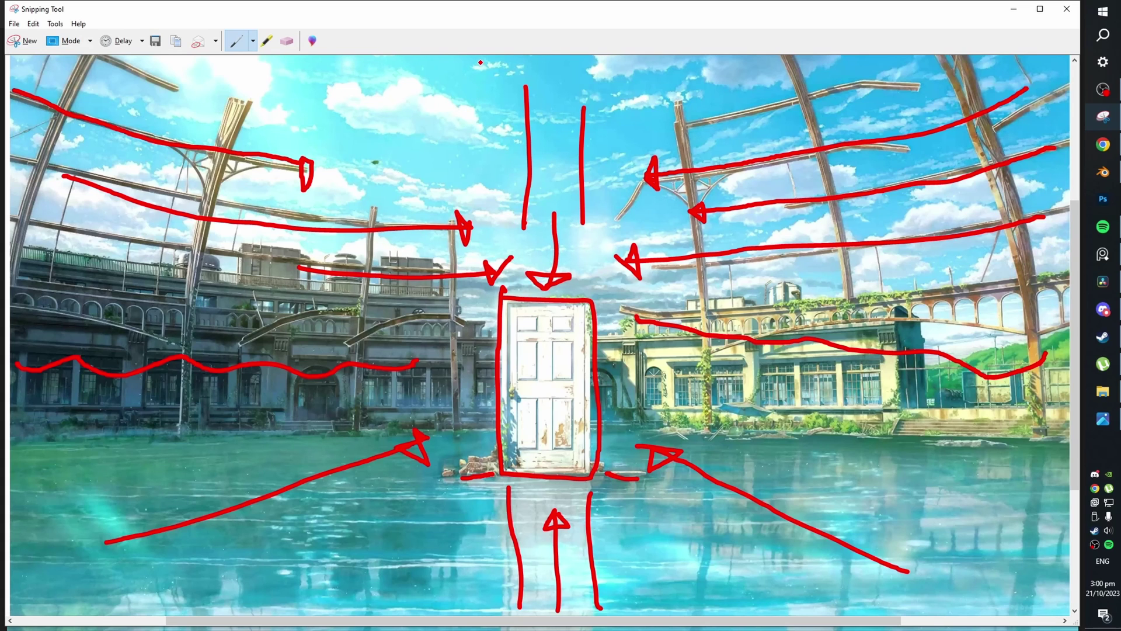
pyautogui.moveTo(629, 320)
pyautogui.mouseDown()
pyautogui.moveTo(731, 430)
pyautogui.moveTo(1001, 298)
pyautogui.moveTo(676, 304)
pyautogui.mouseUp()
pyautogui.moveTo(92, 296)
pyautogui.mouseDown()
pyautogui.moveTo(470, 431)
pyautogui.moveTo(296, 308)
pyautogui.moveTo(110, 304)
pyautogui.mouseUp()
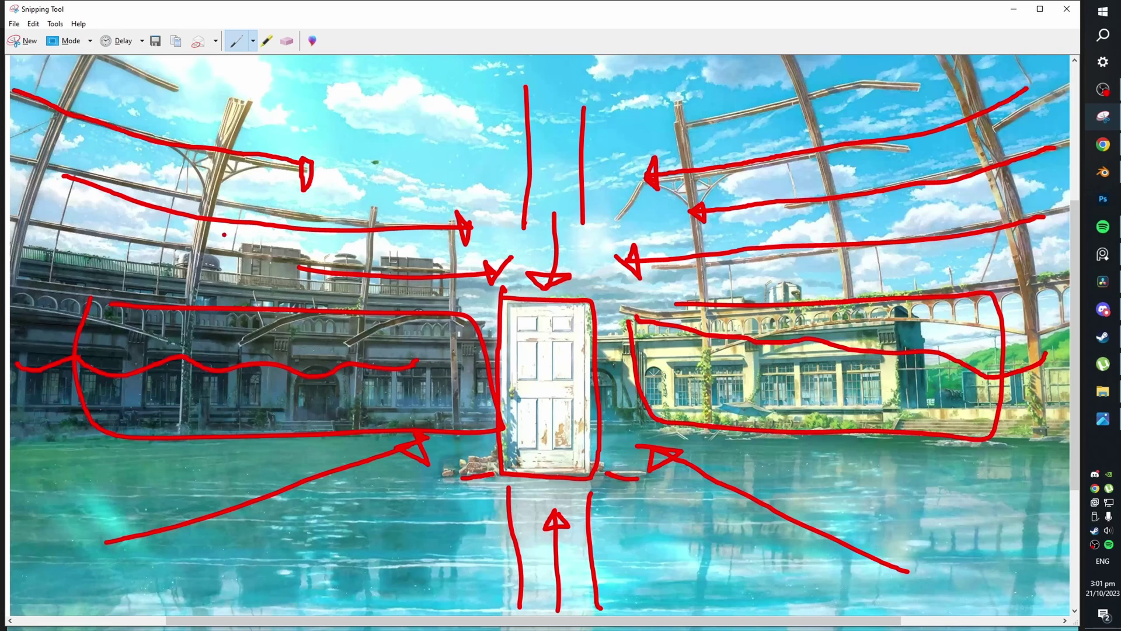
pyautogui.moveTo(236, 236)
pyautogui.mouseDown()
pyautogui.moveTo(366, 290)
pyautogui.moveTo(268, 250)
pyautogui.mouseUp()
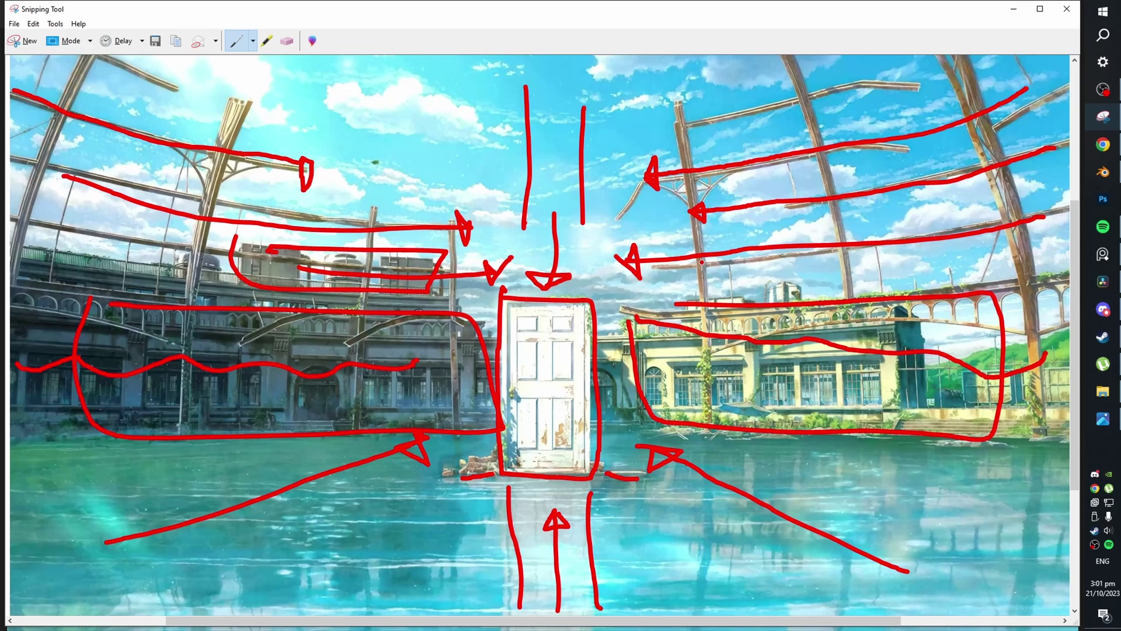
pyautogui.moveTo(855, 298); pyautogui.dragTo(684, 263)
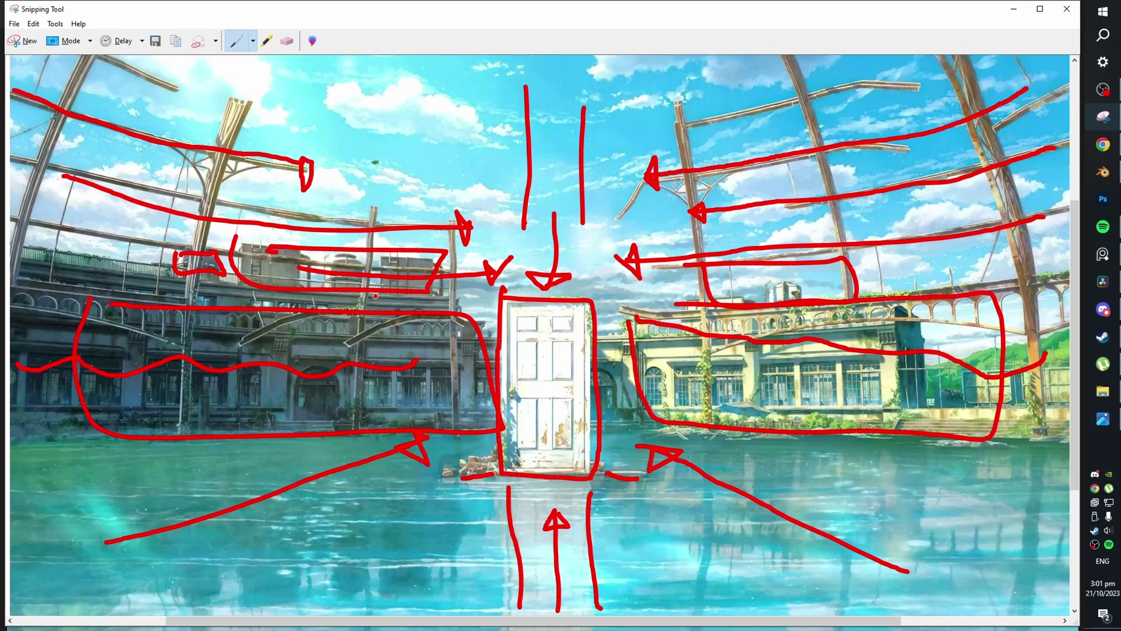
# Trace the roofline across the whole shot and the waterline on both sides of the door, and add diagonal strokes on the water.
pyautogui.moveTo(15, 246)
pyautogui.mouseDown()
pyautogui.moveTo(384, 281)
pyautogui.moveTo(1071, 283)
pyautogui.mouseUp()
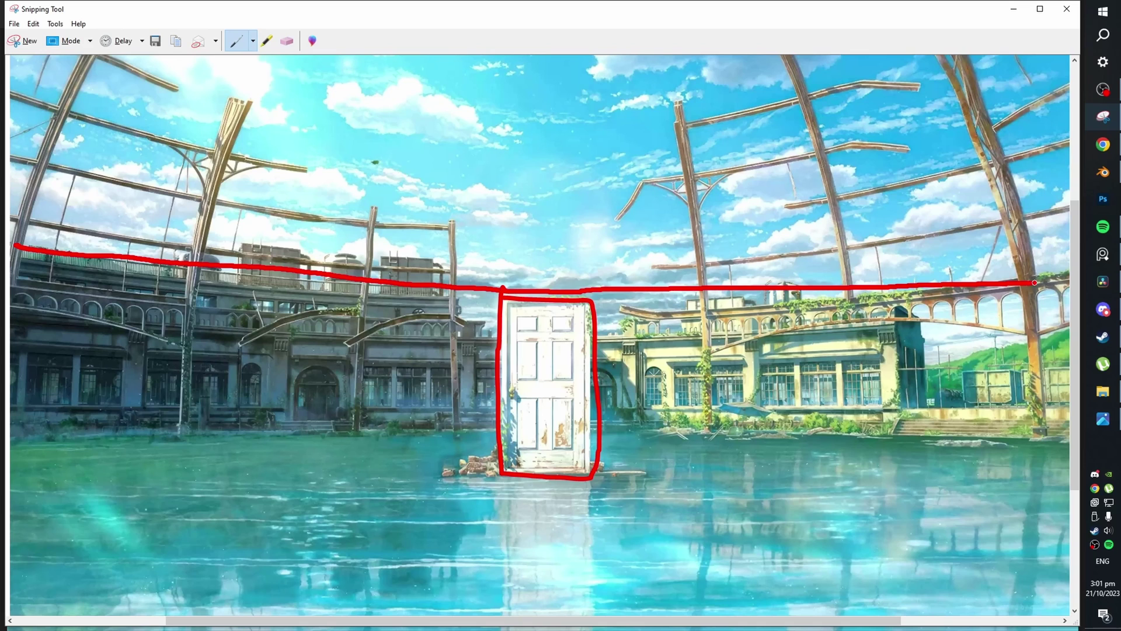
pyautogui.moveTo(1068, 437); pyautogui.dragTo(655, 444)
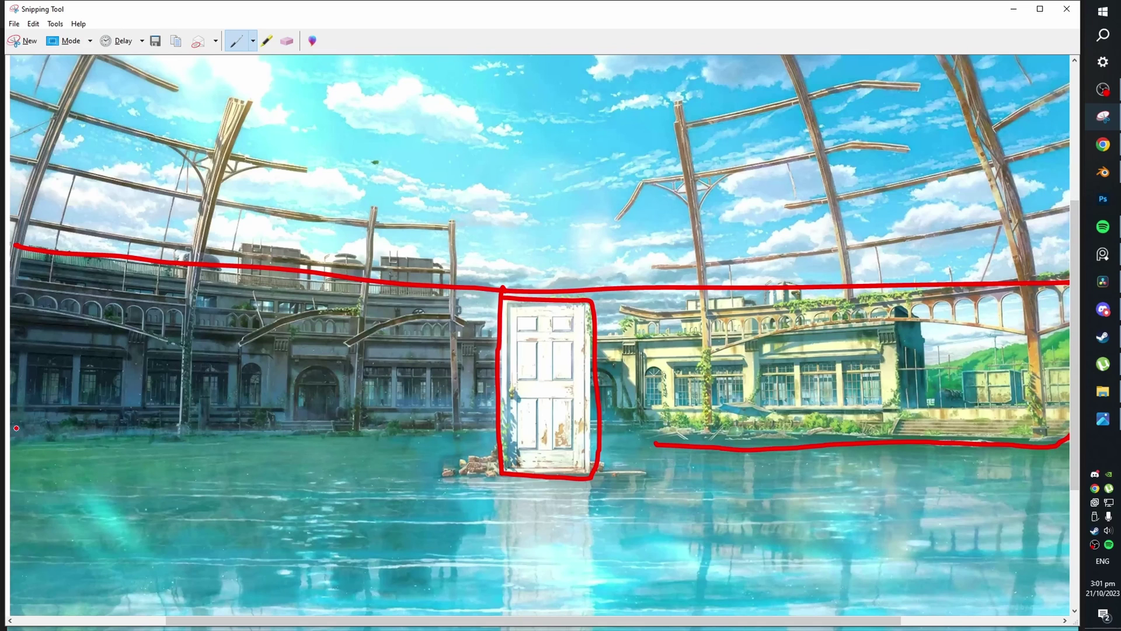
pyautogui.moveTo(17, 428); pyautogui.dragTo(443, 420)
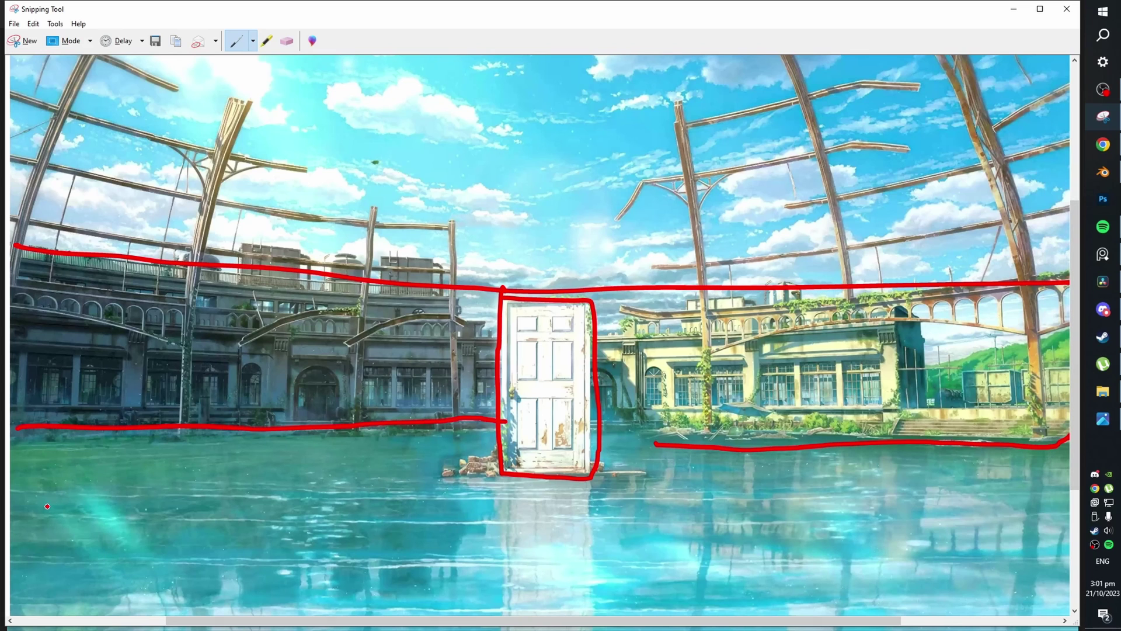
pyautogui.moveTo(45, 508); pyautogui.dragTo(169, 462)
pyautogui.moveTo(225, 589); pyautogui.dragTo(324, 520)
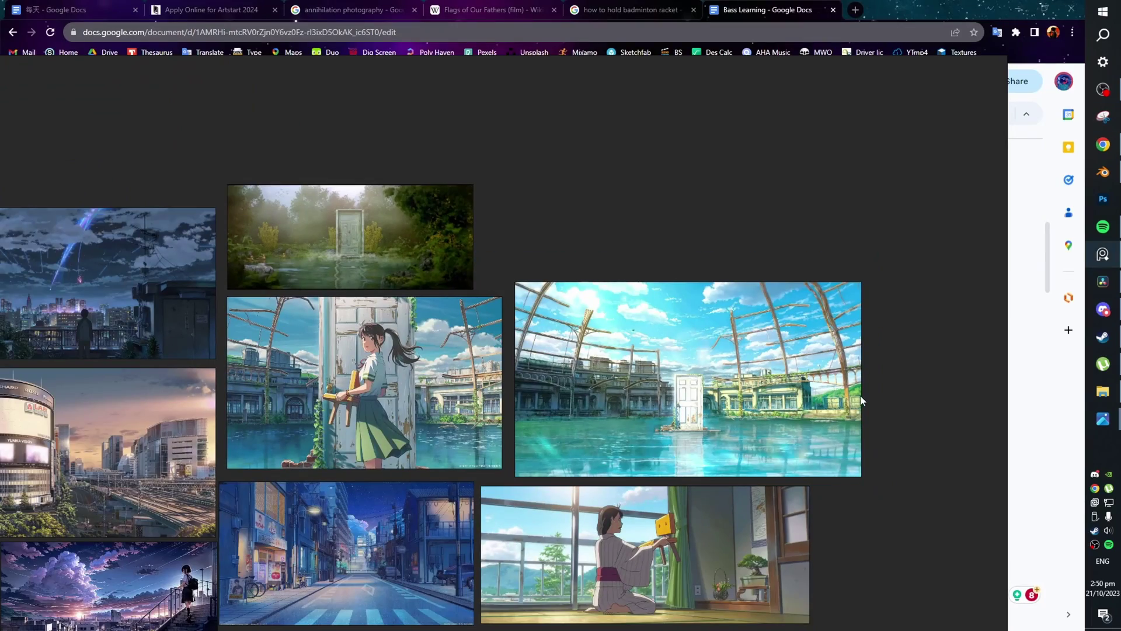
# Examine the flooded door scene, the neighbouring anime stills and the city shot on the reference board.
pyautogui.scroll(5, 859, 401)
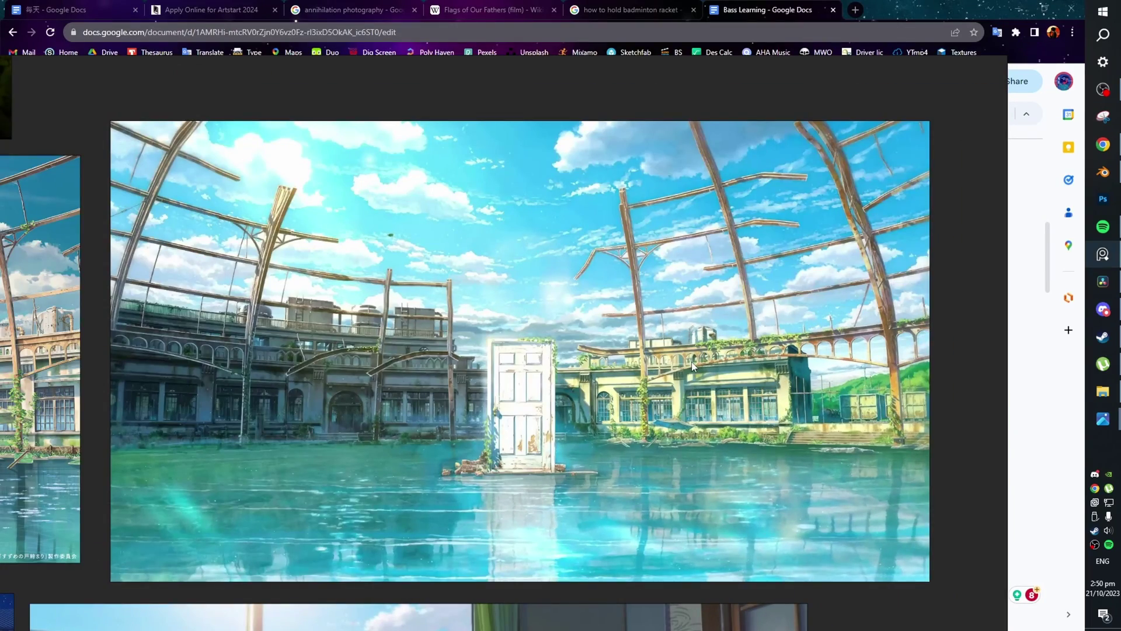
pyautogui.scroll(-5, 691, 362)
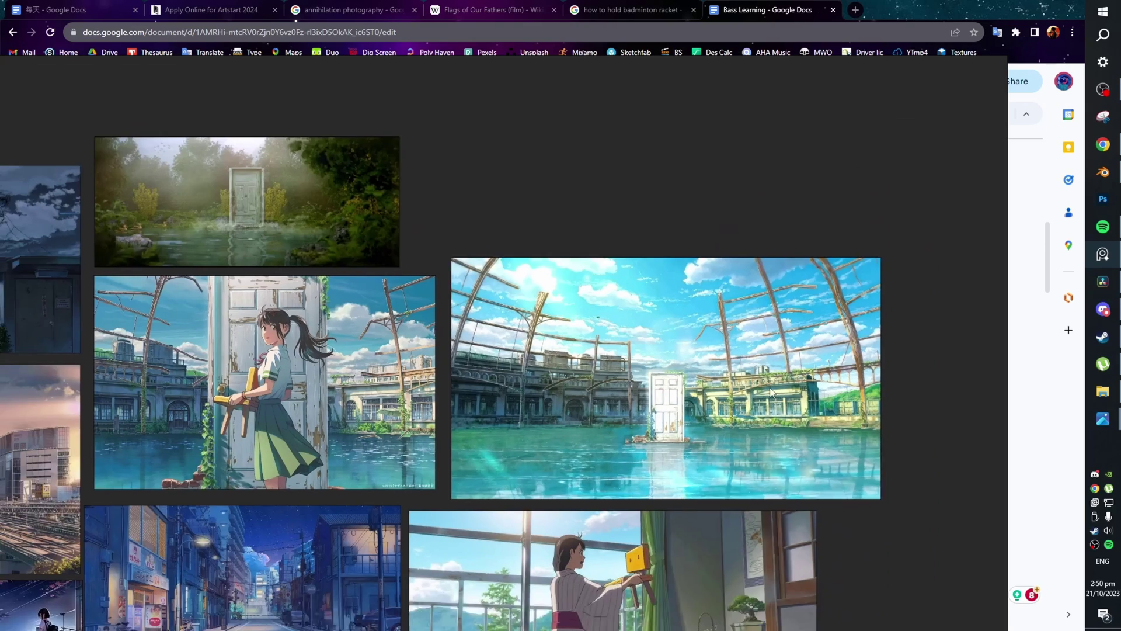
pyautogui.moveTo(770, 388); pyautogui.dragTo(870, 205, button='middle')
pyautogui.scroll(-2, 788, 318)
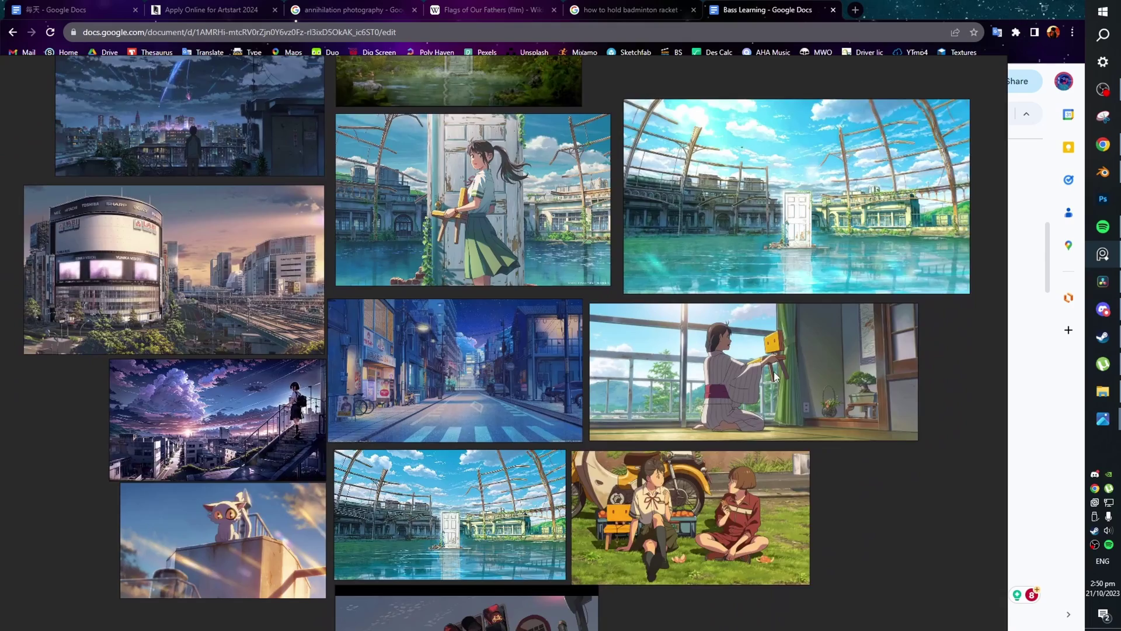
pyautogui.scroll(3, 687, 360)
pyautogui.scroll(-2, 668, 306)
pyautogui.moveTo(668, 306); pyautogui.dragTo(836, 403, button='middle')
pyautogui.scroll(1, 645, 376)
pyautogui.moveTo(432, 348); pyautogui.dragTo(660, 358, button='middle')
pyautogui.scroll(2, 660, 362)
pyautogui.hscroll(-3, 668, 348)
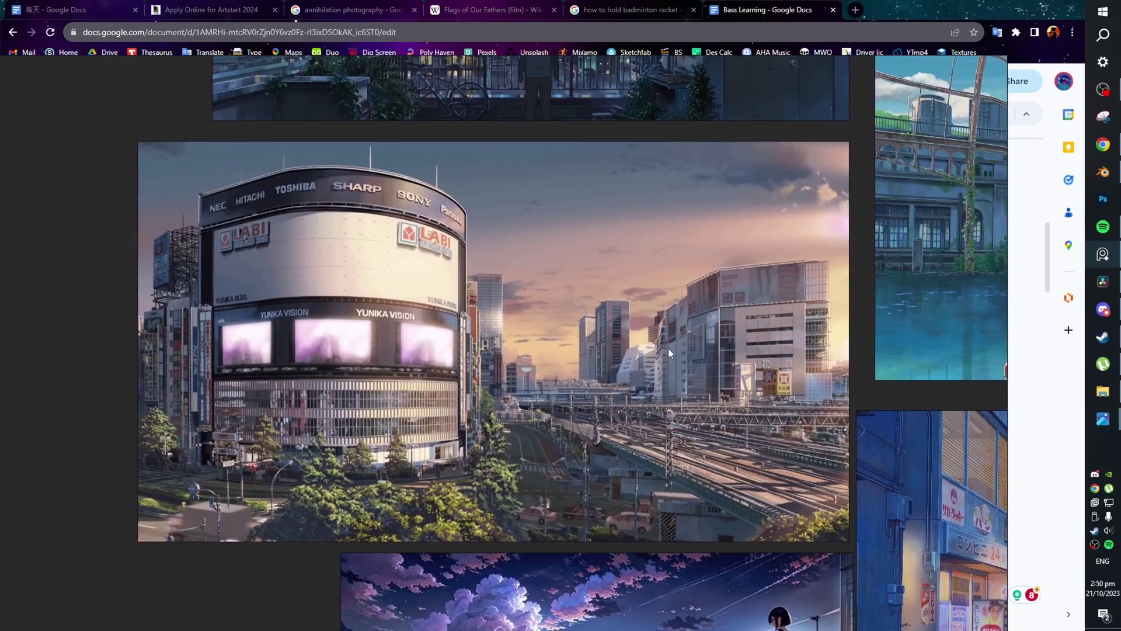
pyautogui.scroll(1, 668, 348)
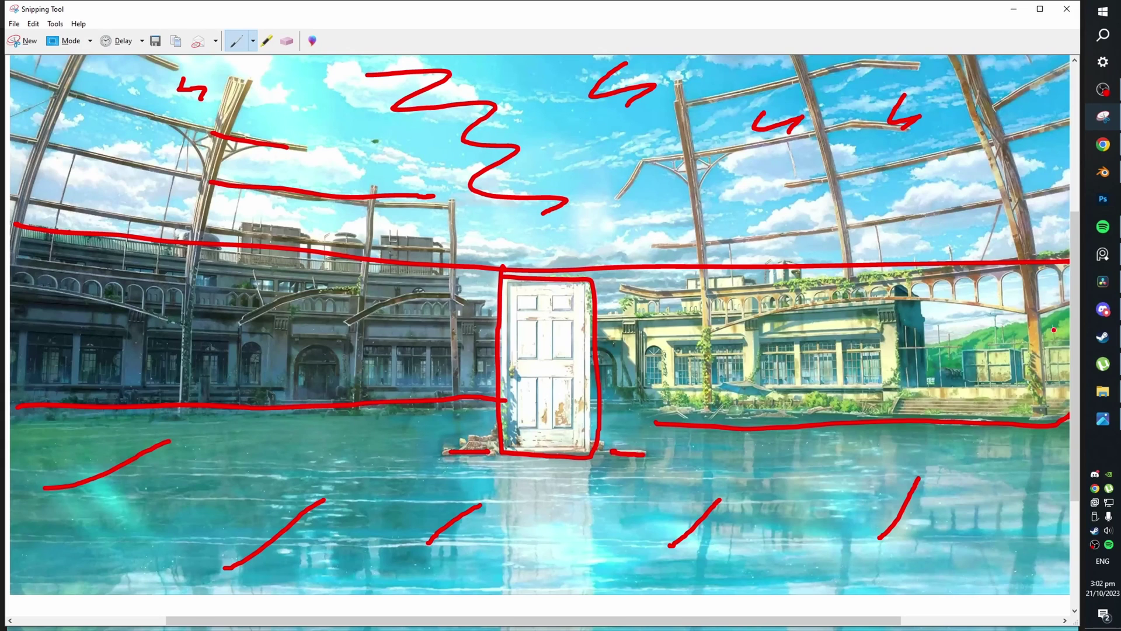
# Switch to Blender and save the scene remake file.
pyautogui.click(1102, 173)
pyautogui.scroll(-2, 807, 296)
pyautogui.moveTo(808, 296); pyautogui.dragTo(808, 317, button='middle')
pyautogui.click(808, 317)
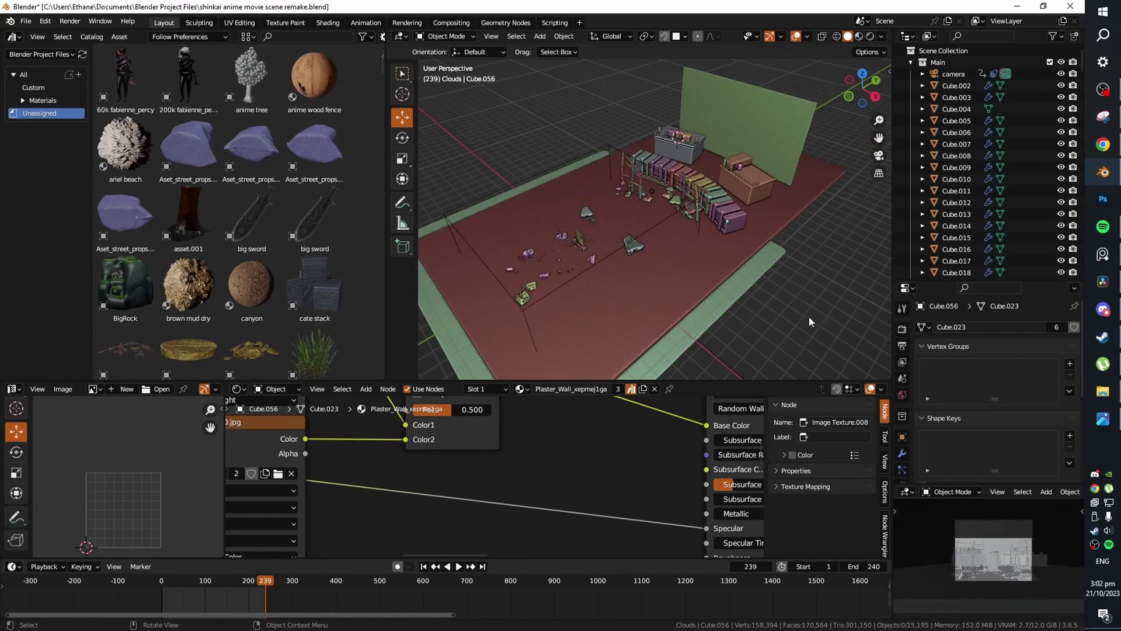
pyautogui.hotkey('ctrl', 's')
# Examine the scene layout in the viewport, covering the scattered debris, the curved row of buildings and the sky backdrop.
pyautogui.moveTo(674, 297); pyautogui.dragTo(689, 259, button='middle')
pyautogui.click(694, 226)
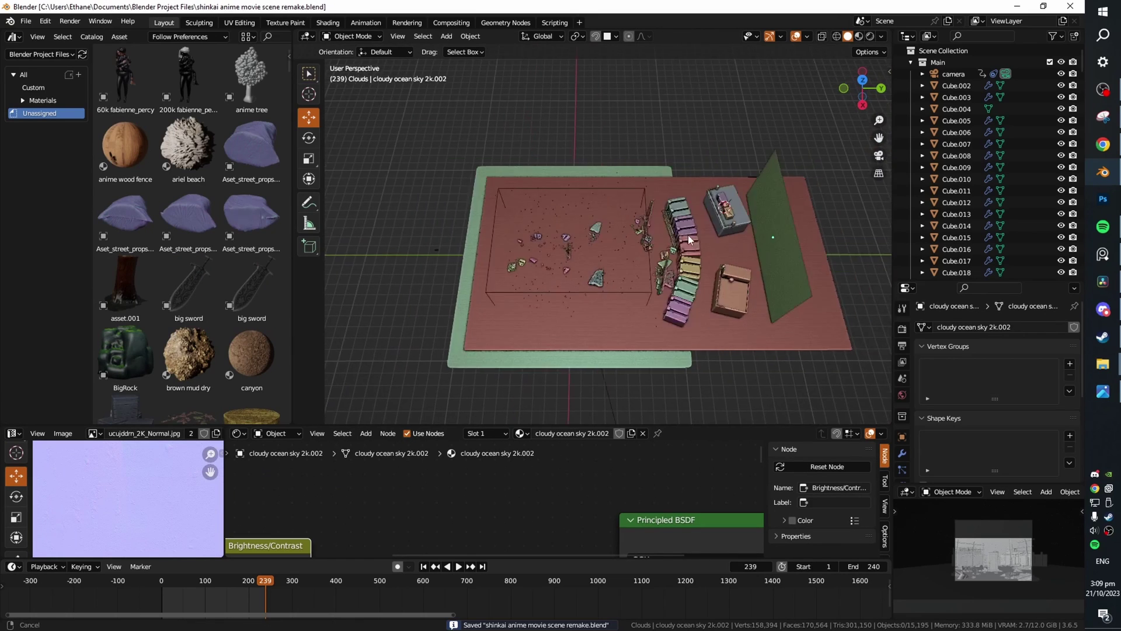
pyautogui.scroll(5, 688, 235)
pyautogui.scroll(-3, 793, 250)
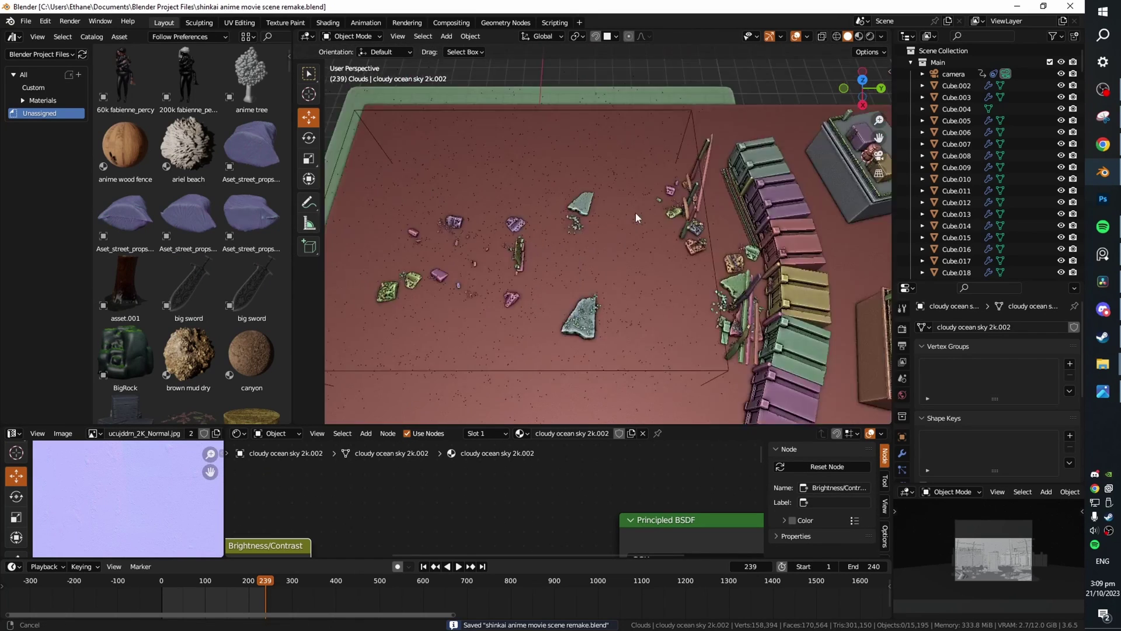
pyautogui.keyDown('shift'); pyautogui.moveTo(635, 213); pyautogui.dragTo(473, 201, button='middle'); pyautogui.keyUp('shift')
pyautogui.keyDown('shift'); pyautogui.moveTo(858, 219); pyautogui.dragTo(680, 240, button='middle'); pyautogui.keyUp('shift')
pyautogui.scroll(-4, 679, 240)
pyautogui.keyDown('shift'); pyautogui.moveTo(531, 266); pyautogui.dragTo(726, 235, button='middle'); pyautogui.keyUp('shift')
pyautogui.scroll(4, 730, 279)
pyautogui.keyDown('shift'); pyautogui.moveTo(794, 229); pyautogui.dragTo(513, 227, button='middle'); pyautogui.keyUp('shift')
pyautogui.scroll(-4, 747, 219)
pyautogui.keyDown('shift'); pyautogui.moveTo(765, 193); pyautogui.dragTo(633, 175, button='middle'); pyautogui.keyUp('shift')
pyautogui.press('KP_0')
pyautogui.keyDown('shift'); pyautogui.moveTo(610, 58); pyautogui.dragTo(663, 243, button='middle'); pyautogui.keyUp('shift')
pyautogui.scroll(3, 623, 227)
pyautogui.scroll(-6, 623, 238)
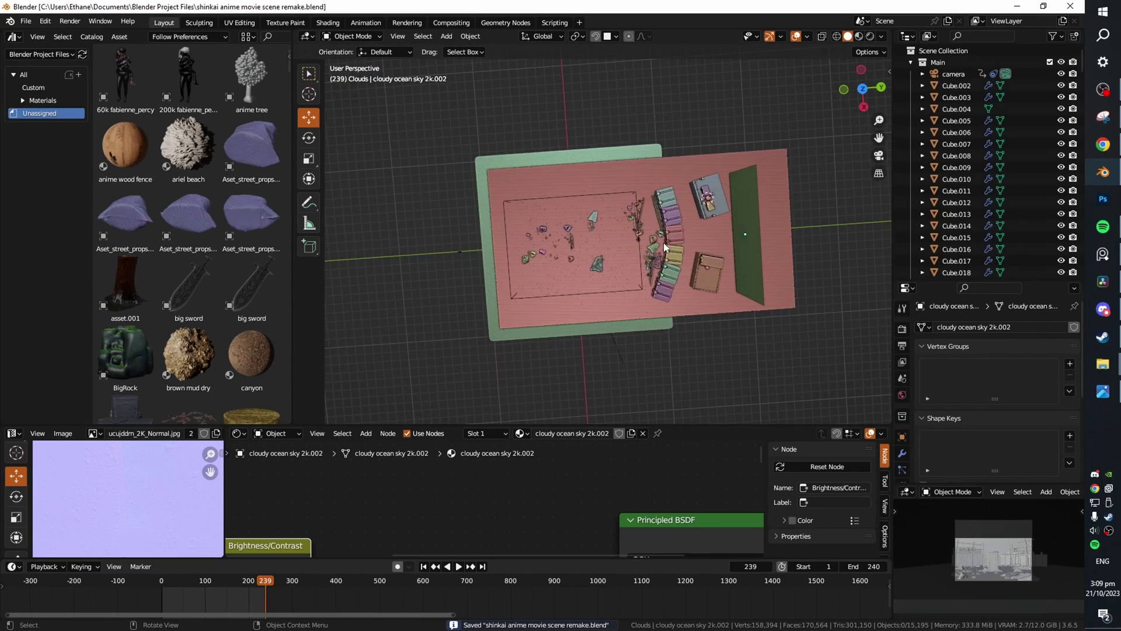
# View the scene through the camera, select one of the rusty upright beams, examine the shot's framing, and save the file.
pyautogui.scroll(3, 663, 242)
pyautogui.press('KP_0')
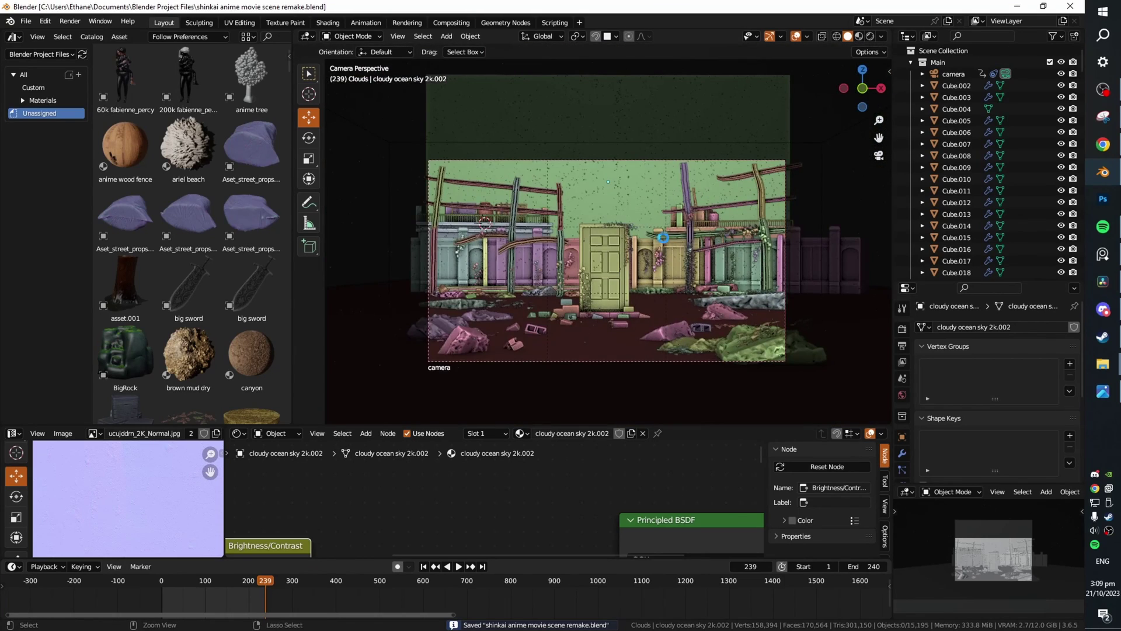
pyautogui.scroll(4, 662, 239)
pyautogui.keyDown('shift'); pyautogui.moveTo(675, 238); pyautogui.dragTo(707, 209, button='middle'); pyautogui.keyUp('shift')
pyautogui.scroll(-4, 707, 211)
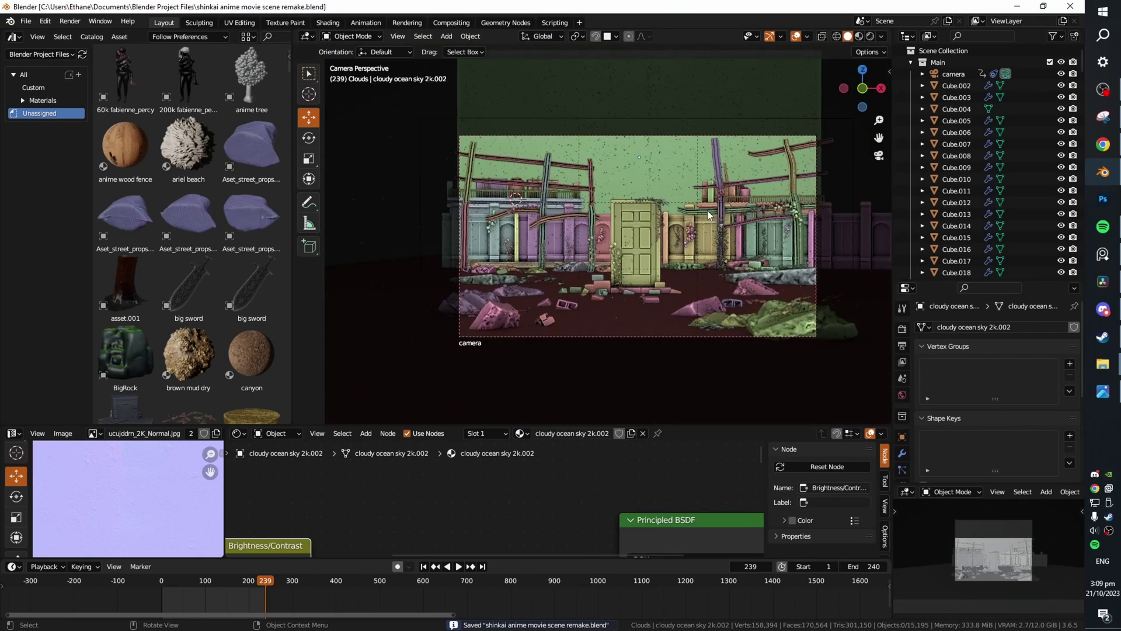
pyautogui.click(710, 212)
pyautogui.scroll(3, 759, 251)
pyautogui.keyDown('shift'); pyautogui.moveTo(799, 257); pyautogui.dragTo(772, 281, button='middle'); pyautogui.keyUp('shift')
pyautogui.scroll(-1, 728, 295)
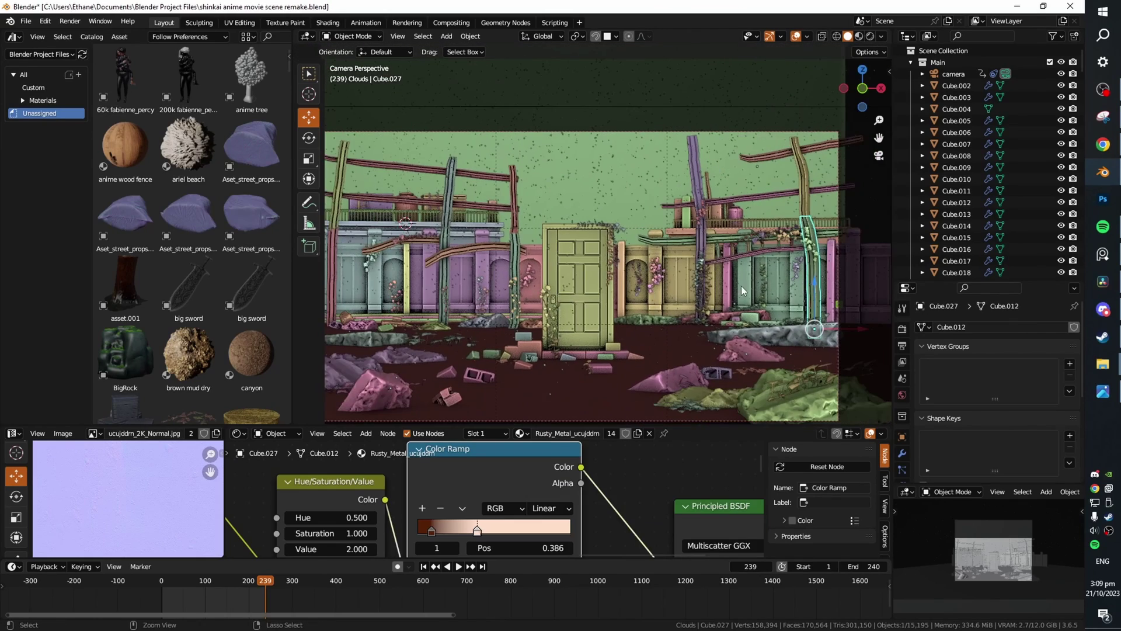
pyautogui.hotkey('ctrl', 's')
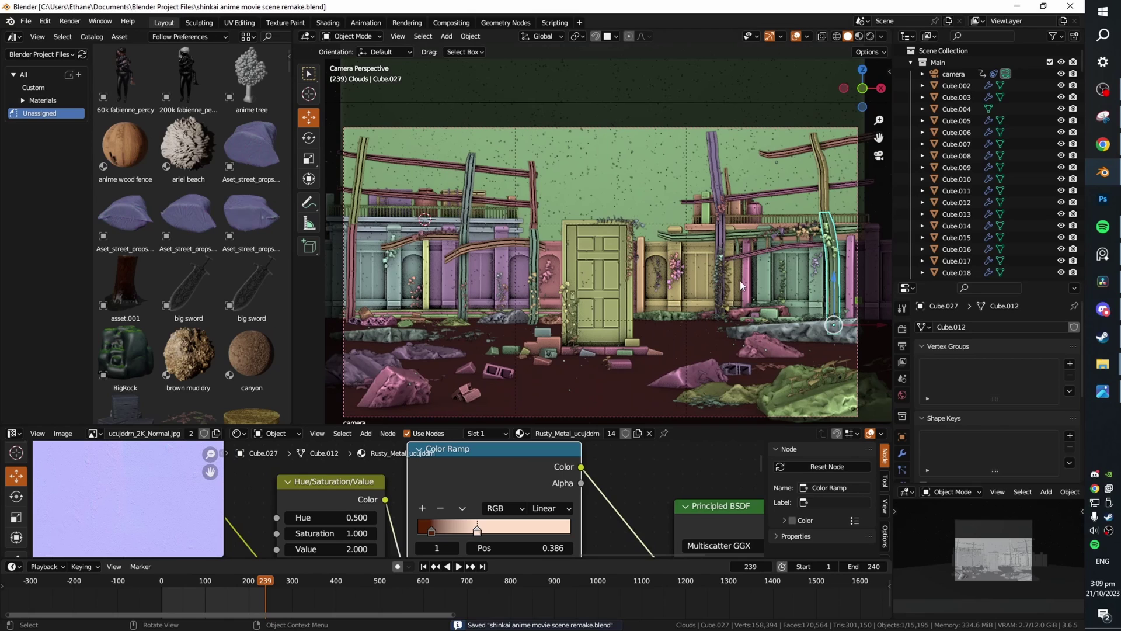
# Select the door and examine it together with the bricks and leaves around its base, saving the file.
pyautogui.click(622, 289)
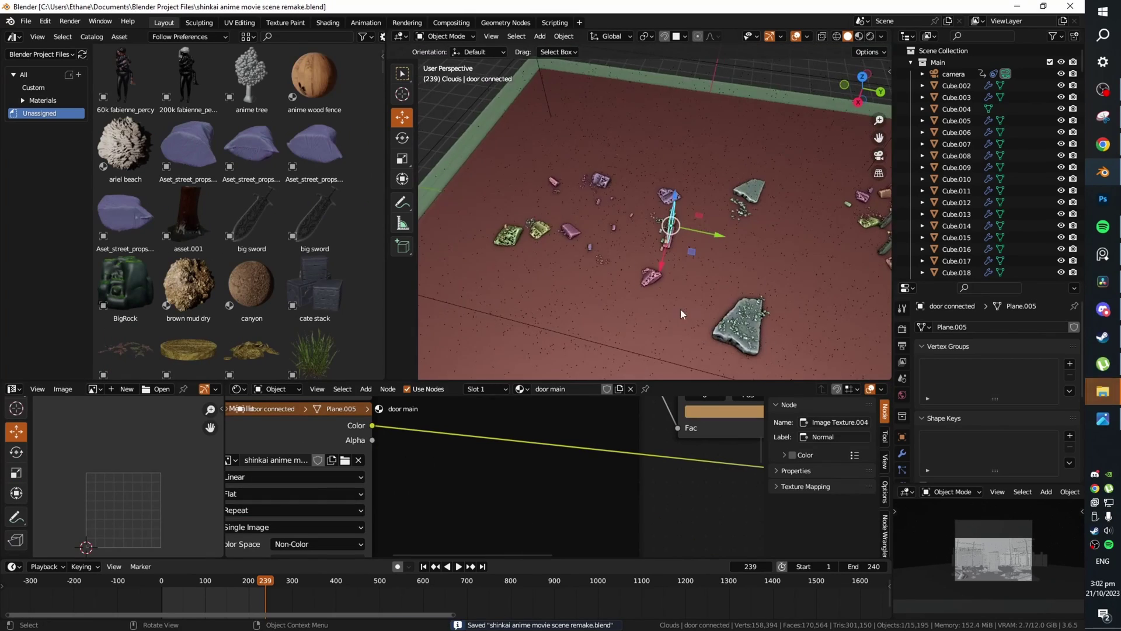
pyautogui.keyDown('shift'); pyautogui.moveTo(681, 309); pyautogui.dragTo(708, 292, button='middle'); pyautogui.keyUp('shift')
pyautogui.scroll(6, 683, 269)
pyautogui.moveTo(657, 251); pyautogui.dragTo(701, 157, button='middle')
pyautogui.moveTo(700, 158); pyautogui.dragTo(850, 206, button='middle')
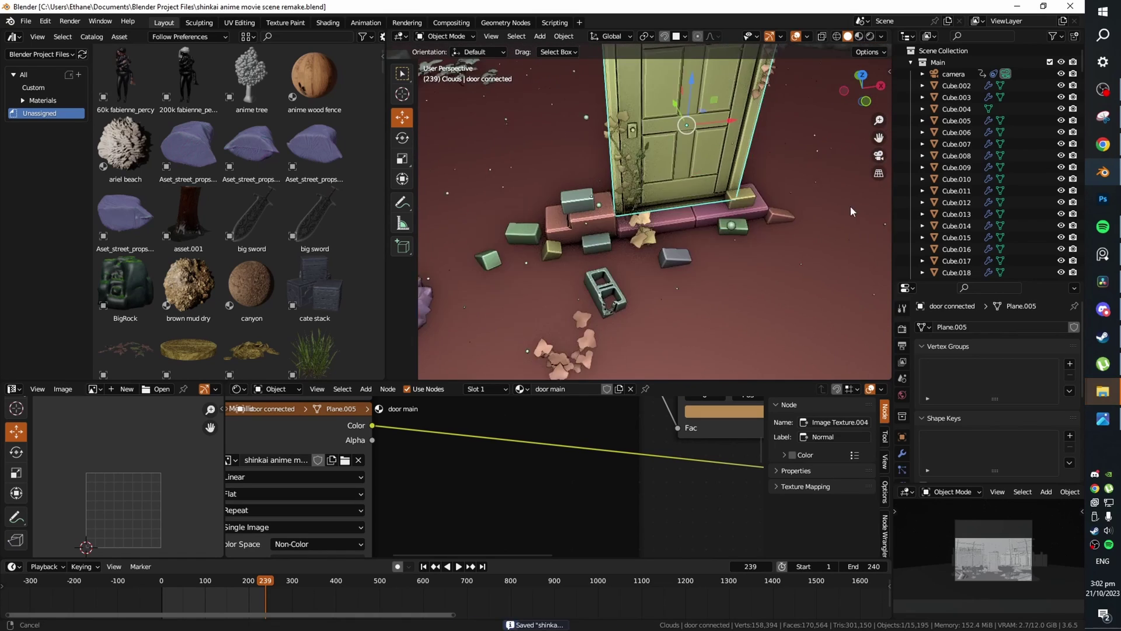
pyautogui.scroll(-5, 817, 230)
pyautogui.hotkey('ctrl', 's')
pyautogui.moveTo(764, 271); pyautogui.dragTo(733, 262, button='middle')
pyautogui.scroll(-5, 759, 204)
pyautogui.keyDown('shift'); pyautogui.moveTo(781, 160); pyautogui.dragTo(633, 261, button='middle'); pyautogui.keyUp('shift')
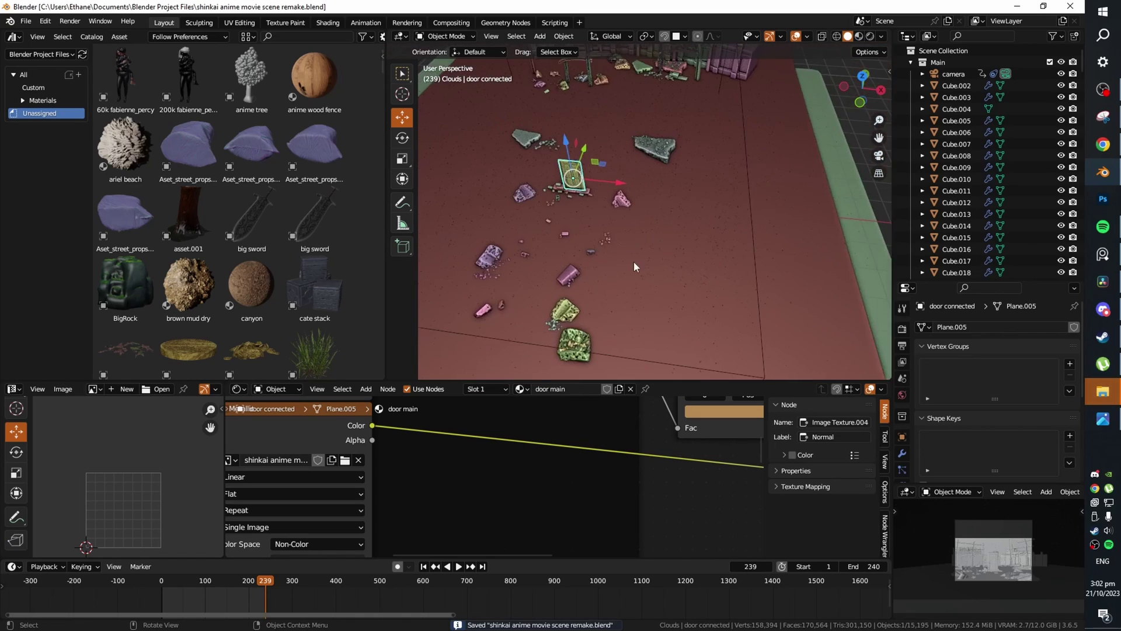
# Select a concrete debris piece in the foreground and examine the rocks scattered in front of the door.
pyautogui.scroll(3, 633, 262)
pyautogui.keyDown('shift'); pyautogui.moveTo(560, 339); pyautogui.dragTo(691, 255, button='middle'); pyautogui.keyUp('shift')
pyautogui.click(731, 231)
pyautogui.keyDown('shift'); pyautogui.moveTo(708, 197); pyautogui.dragTo(655, 248, button='middle'); pyautogui.keyUp('shift')
pyautogui.click(676, 234)
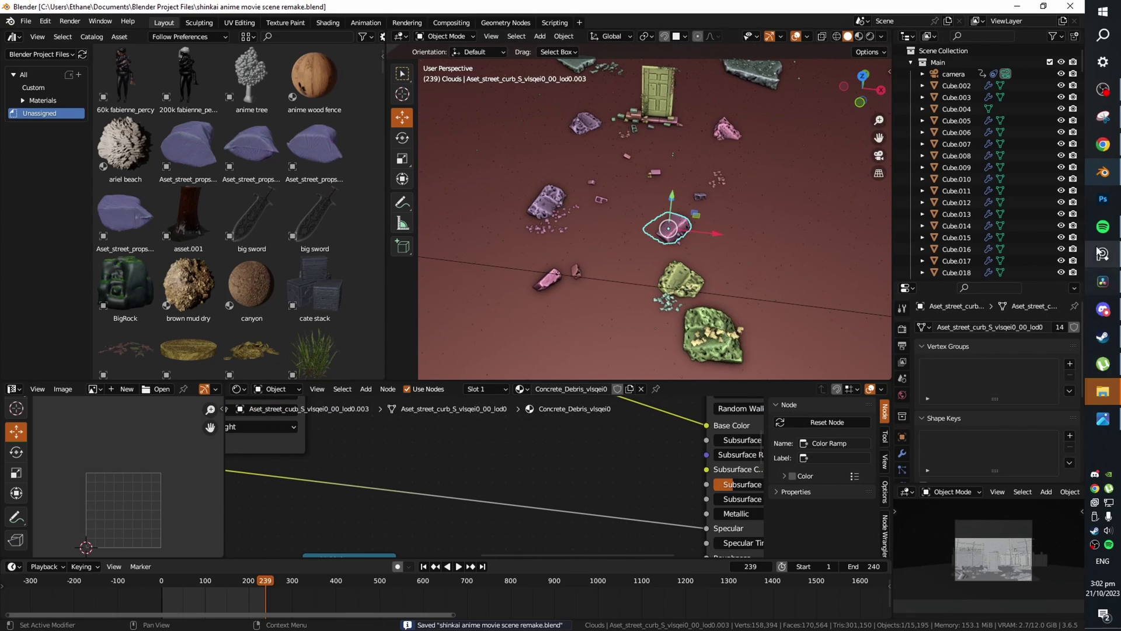
# Examine the door and the ruined building in suzume reference.jpg, and close the image.
pyautogui.click(1103, 173)
pyautogui.scroll(4, 596, 348)
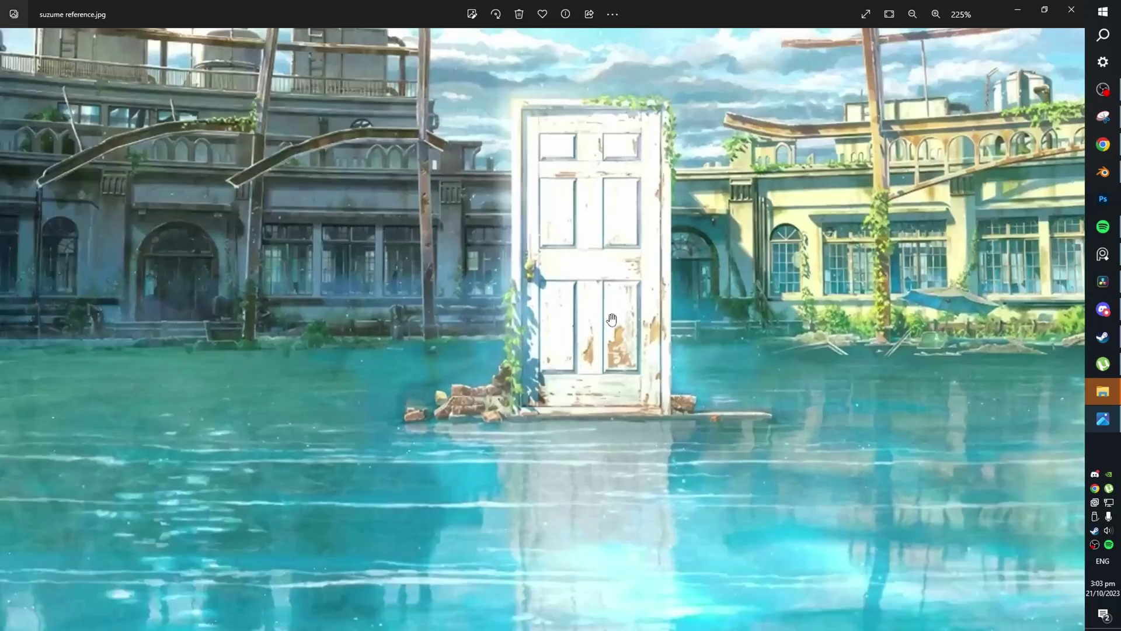
pyautogui.scroll(-4, 596, 348)
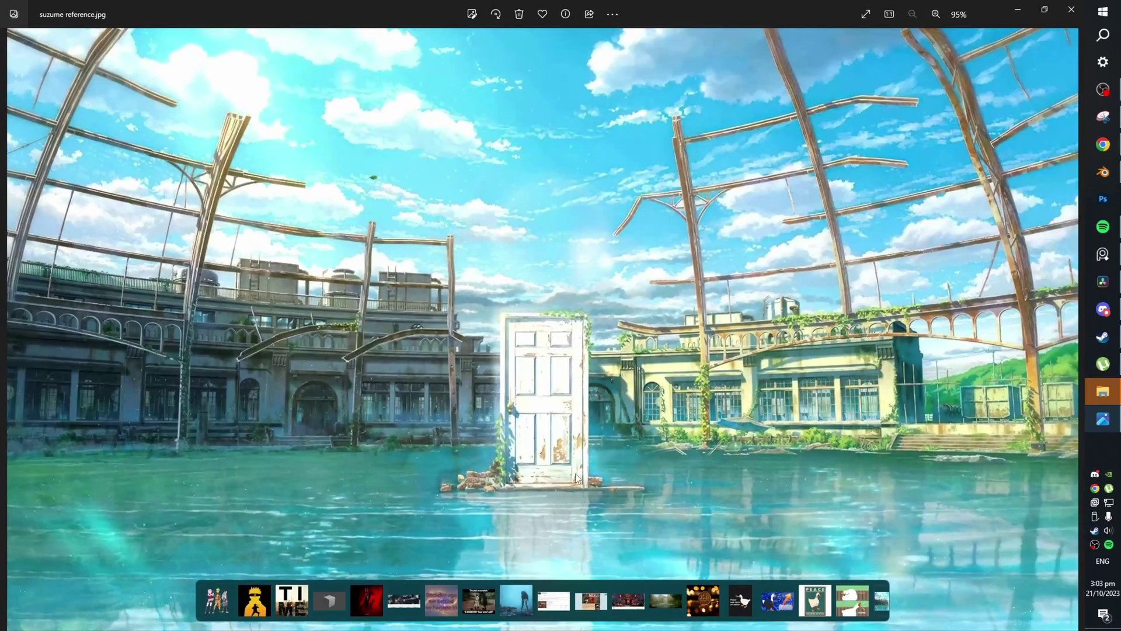
pyautogui.click(1071, 9)
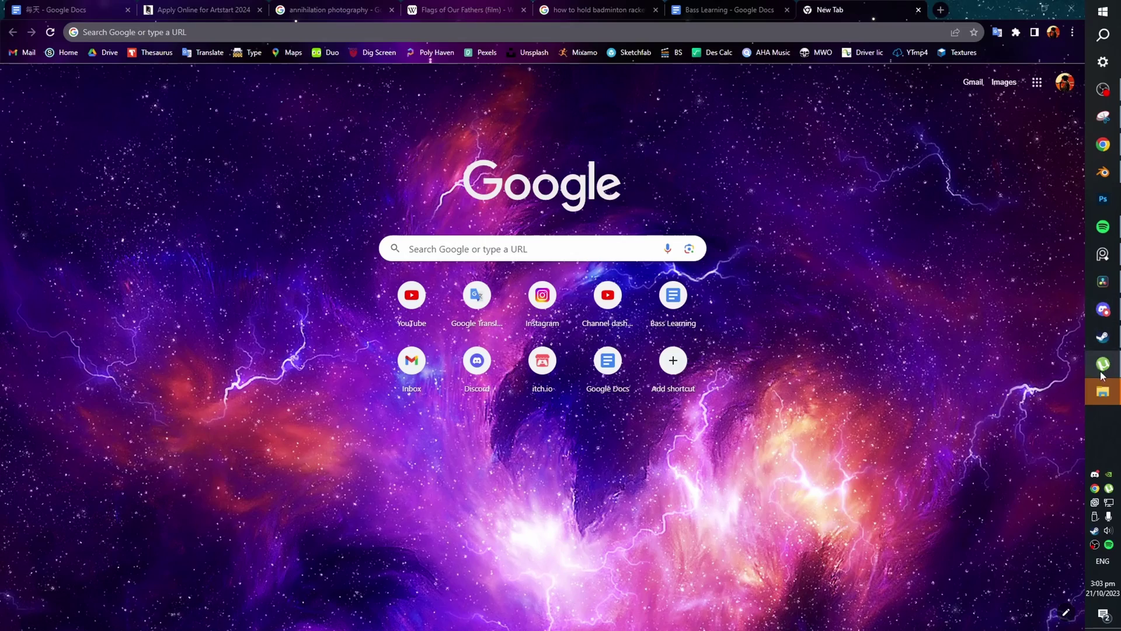
# Switch to Blender and examine the two large buildings and their railing behind the curved row, saving the file.
pyautogui.click(1103, 173)
pyautogui.hotkey('ctrl', 's')
pyautogui.moveTo(708, 227)
pyautogui.mouseDown(button='middle')
pyautogui.moveTo(702, 279)
pyautogui.moveTo(777, 275)
pyautogui.moveTo(639, 258)
pyautogui.moveTo(693, 241)
pyautogui.moveTo(703, 210)
pyautogui.mouseUp(button='middle')
pyautogui.scroll(4, 698, 224)
pyautogui.moveTo(703, 210); pyautogui.dragTo(727, 229, button='middle')
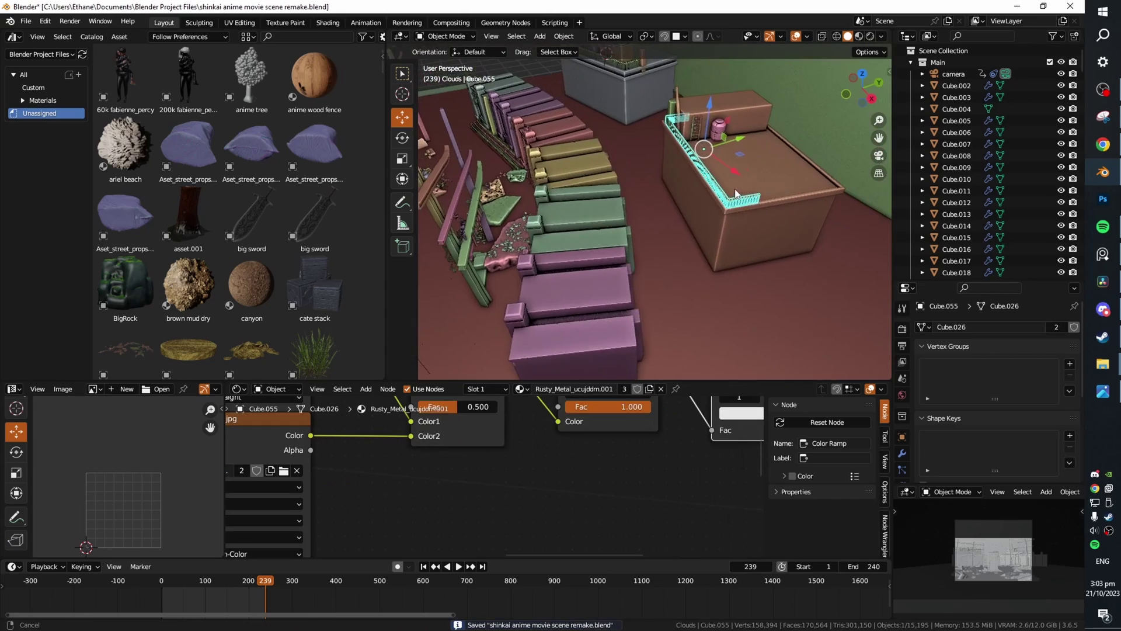
pyautogui.click(768, 166)
pyautogui.scroll(3, 703, 170)
pyautogui.scroll(-5, 699, 248)
pyautogui.click(667, 128)
pyautogui.hotkey('ctrl', 's')
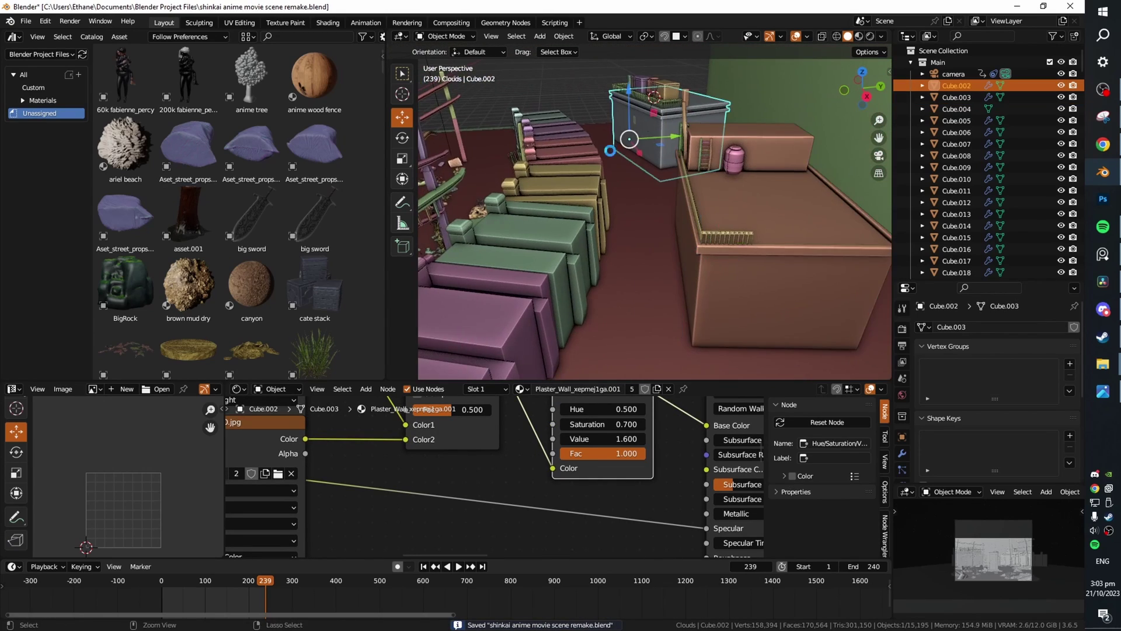
# Select the middle segment of the curved building row and a rusty beam, examine the structures around them, and save.
pyautogui.keyDown('shift'); pyautogui.moveTo(610, 150); pyautogui.dragTo(725, 160, button='middle'); pyautogui.keyUp('shift')
pyautogui.scroll(2, 725, 160)
pyautogui.click(607, 172)
pyautogui.moveTo(606, 171); pyautogui.dragTo(654, 215, button='middle')
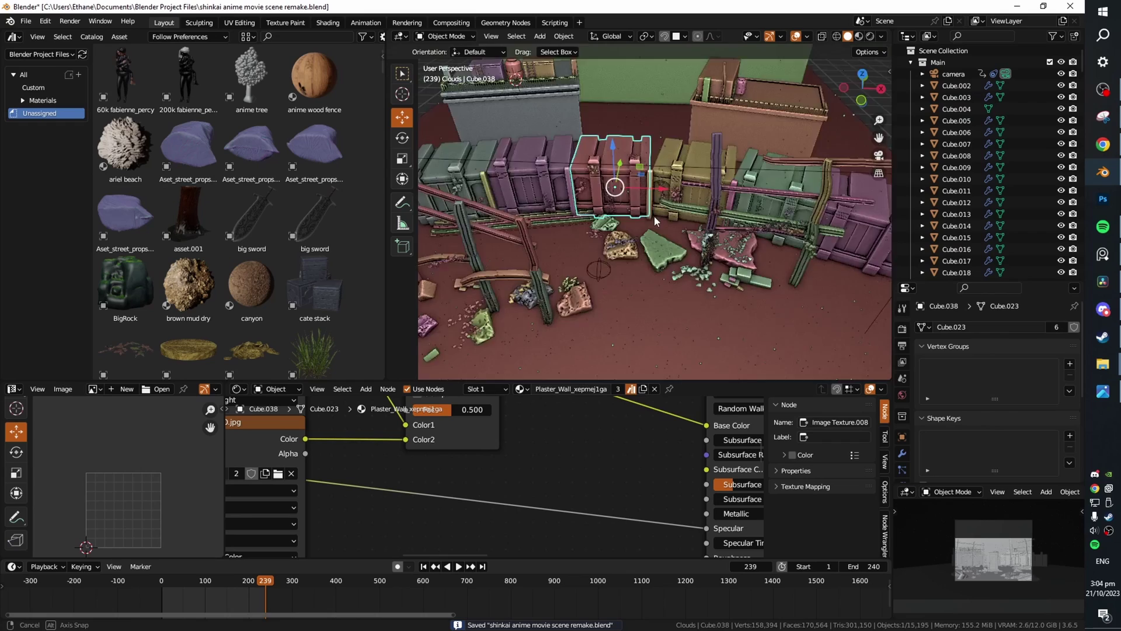
pyautogui.scroll(5, 630, 195)
pyautogui.keyDown('shift'); pyautogui.moveTo(609, 176); pyautogui.dragTo(640, 183, button='middle'); pyautogui.keyUp('shift')
pyautogui.scroll(-5, 636, 183)
pyautogui.keyDown('shift'); pyautogui.moveTo(751, 208); pyautogui.dragTo(741, 173, button='middle'); pyautogui.keyUp('shift')
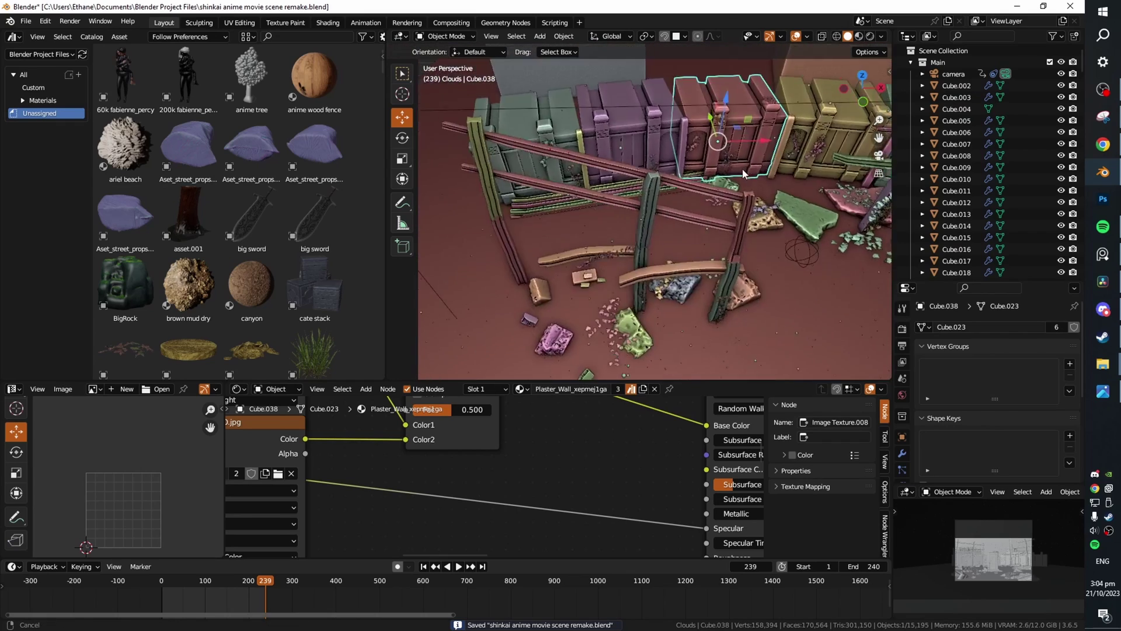
pyautogui.click(622, 177)
pyautogui.hotkey('ctrl', 's')
# Examine the beams and buildings through the camera, select the cloudy ocean sky backdrop, and leave the camera view.
pyautogui.press('KP_0')
pyautogui.keyDown('shift'); pyautogui.moveTo(605, 180); pyautogui.dragTo(715, 199, button='middle'); pyautogui.keyUp('shift')
pyautogui.keyDown('shift'); pyautogui.moveTo(752, 238); pyautogui.dragTo(694, 223, button='middle'); pyautogui.keyUp('shift')
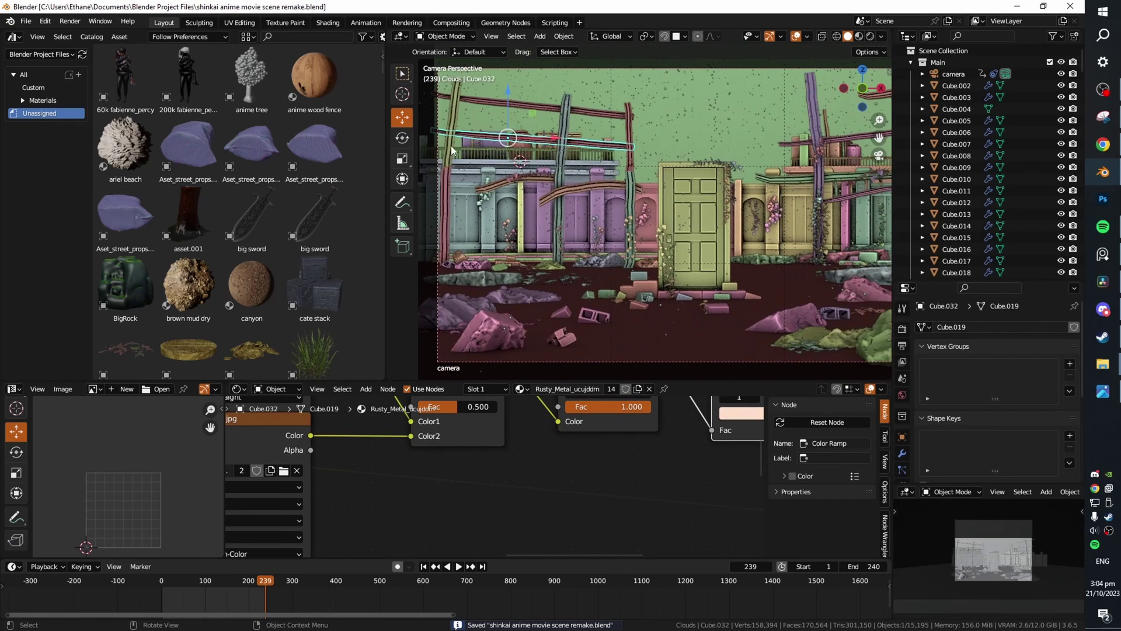
pyautogui.keyDown('shift'); pyautogui.moveTo(772, 187); pyautogui.dragTo(732, 188, button='middle'); pyautogui.keyUp('shift')
pyautogui.click(645, 147)
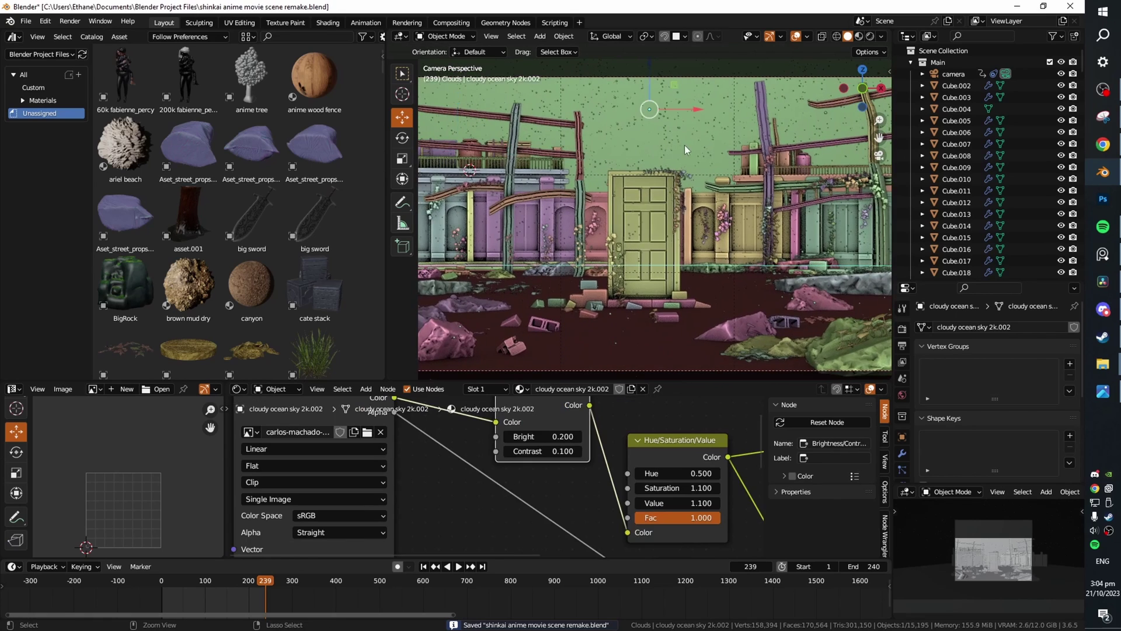
pyautogui.press('KP_0')
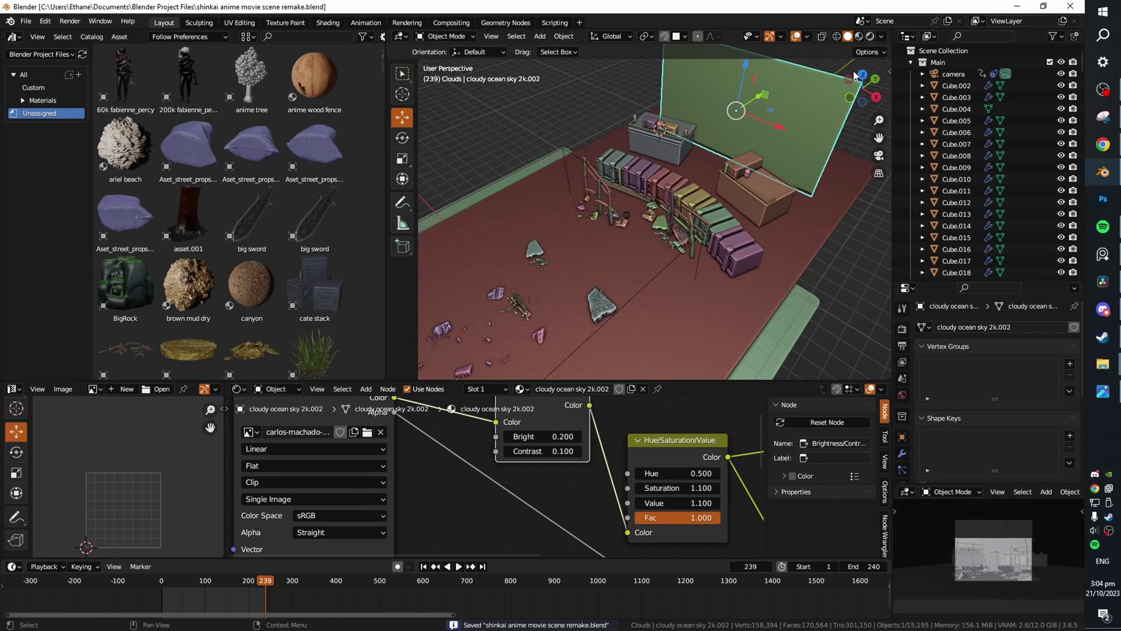
# Switch the viewport to rendered shading with overlays hidden, save the file, and examine the sky backdrop behind the buildings.
pyautogui.click(870, 37)
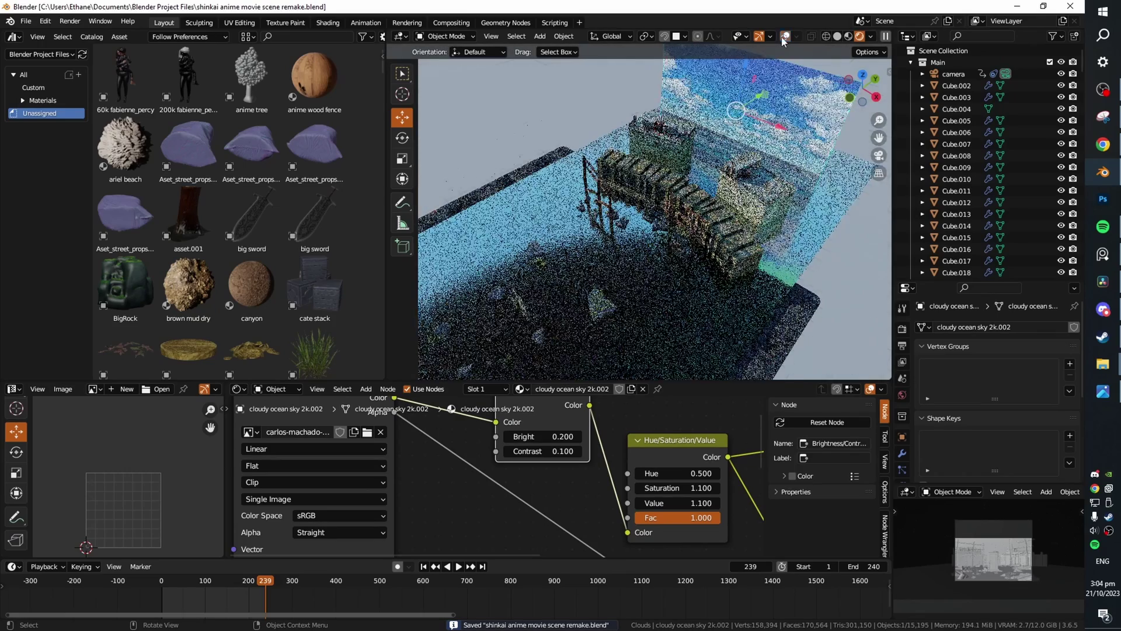
pyautogui.click(786, 37)
pyautogui.press('KP_0')
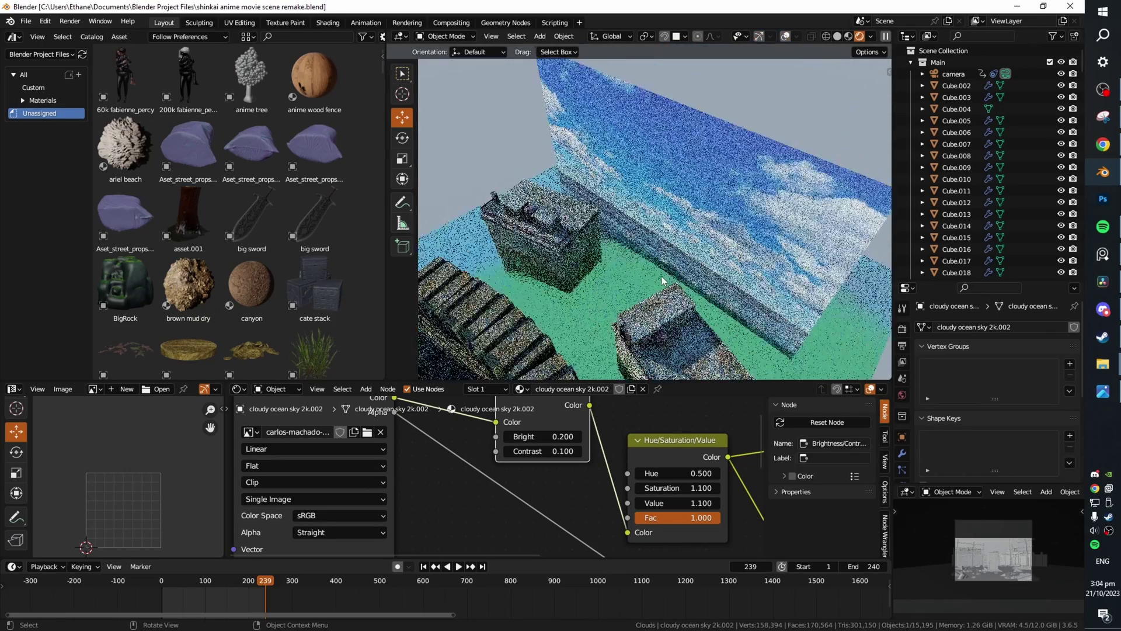
pyautogui.hotkey('ctrl', 's')
pyautogui.scroll(-5, 722, 144)
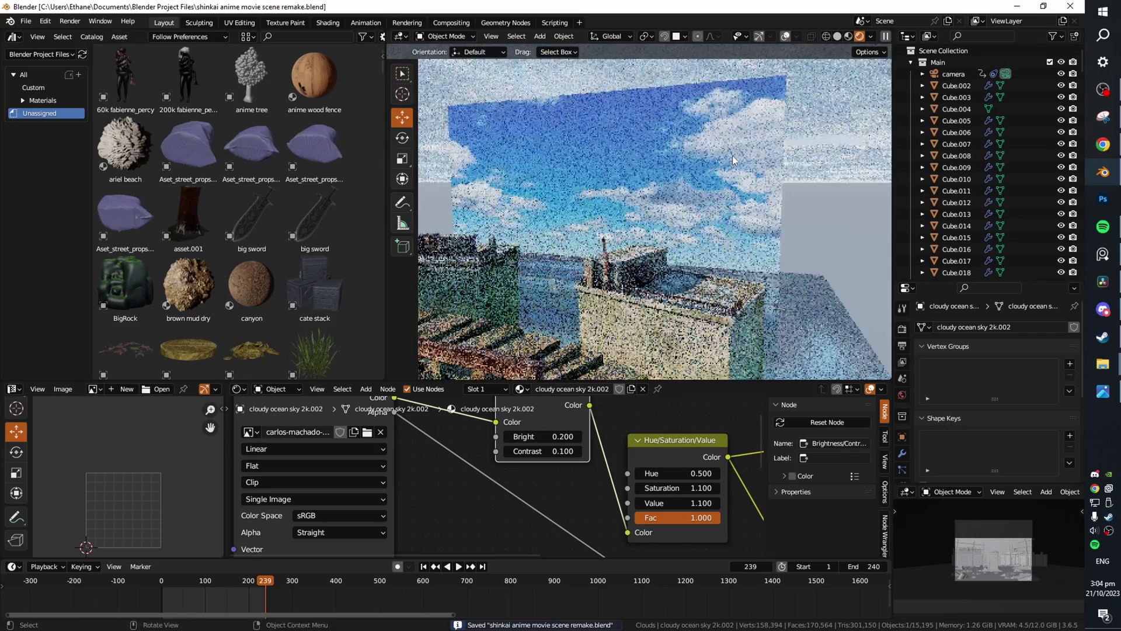
pyautogui.moveTo(721, 152); pyautogui.dragTo(781, 233, button='middle')
pyautogui.scroll(4, 736, 198)
pyautogui.scroll(-5, 754, 215)
# Show the viewport overlays and gizmos again and examine the sky backdrop plane from the front and from far outside the scene.
pyautogui.click(786, 37)
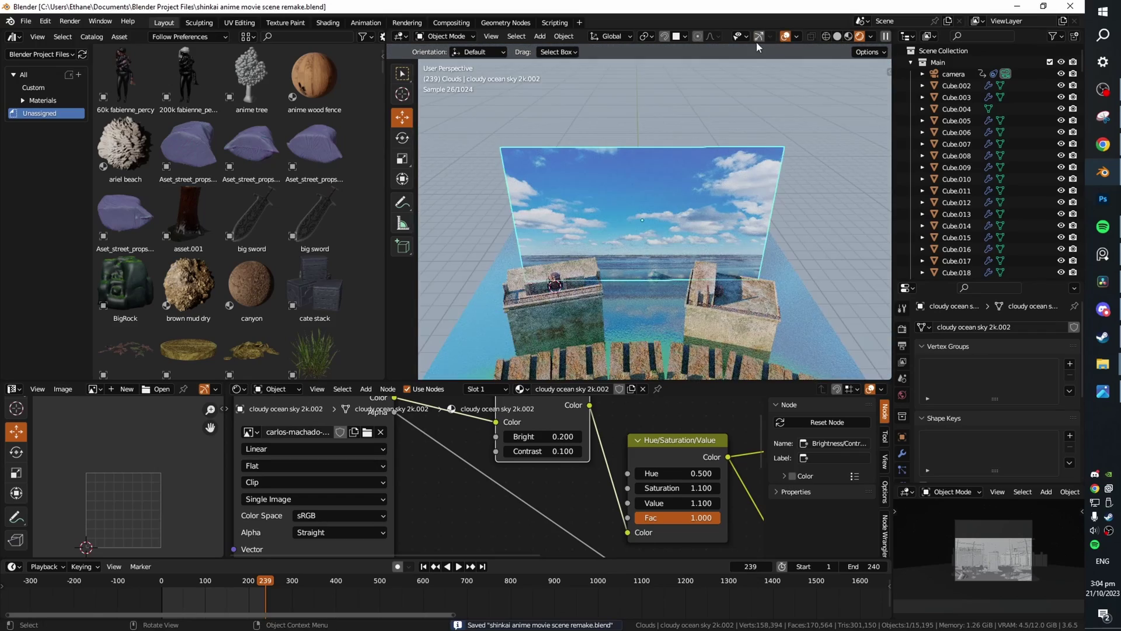
pyautogui.click(757, 38)
pyautogui.scroll(5, 720, 231)
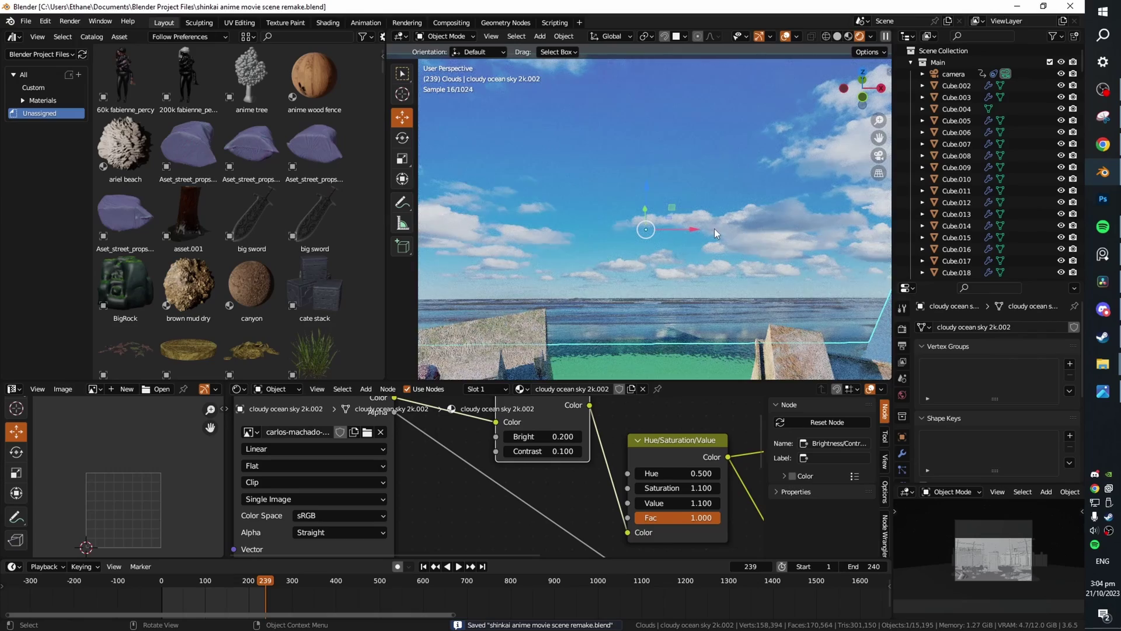
pyautogui.scroll(-4, 709, 236)
pyautogui.moveTo(710, 236); pyautogui.dragTo(740, 192, button='middle')
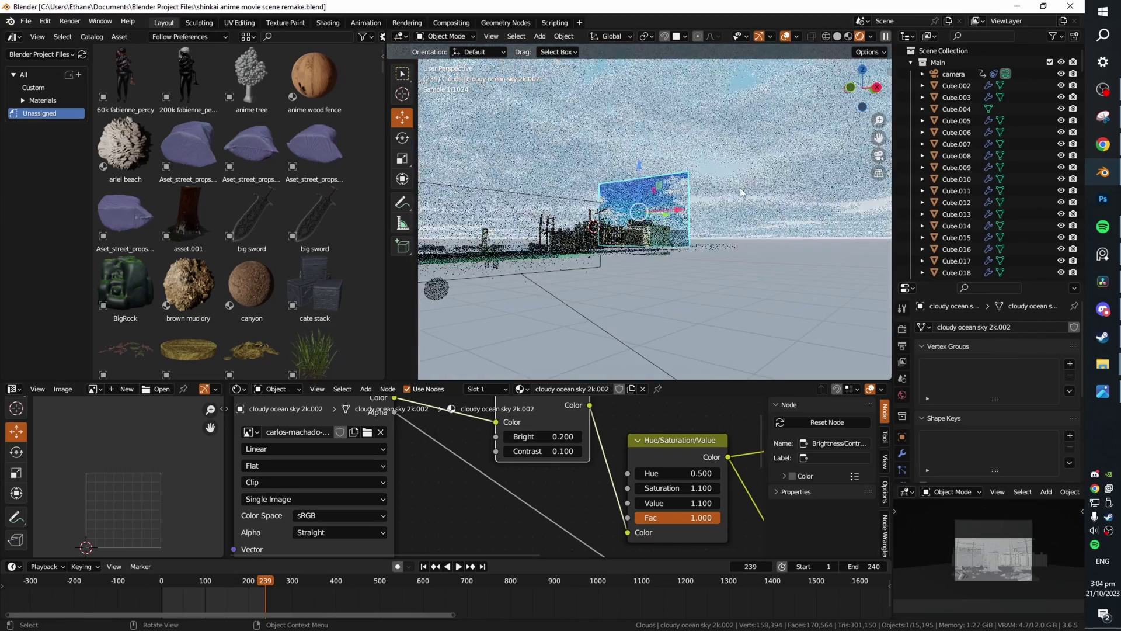
pyautogui.moveTo(809, 108); pyautogui.dragTo(813, 126, button='middle')
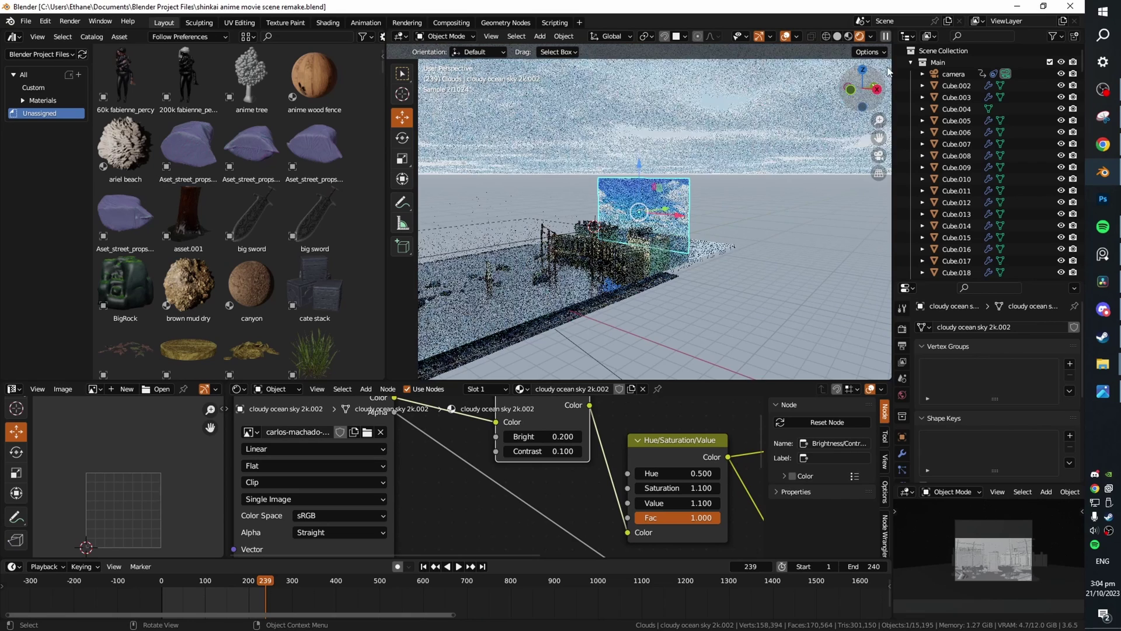
# Display the Real Sky sun, sky and cloud settings and hide them again.
pyautogui.click(870, 37)
pyautogui.press('n')
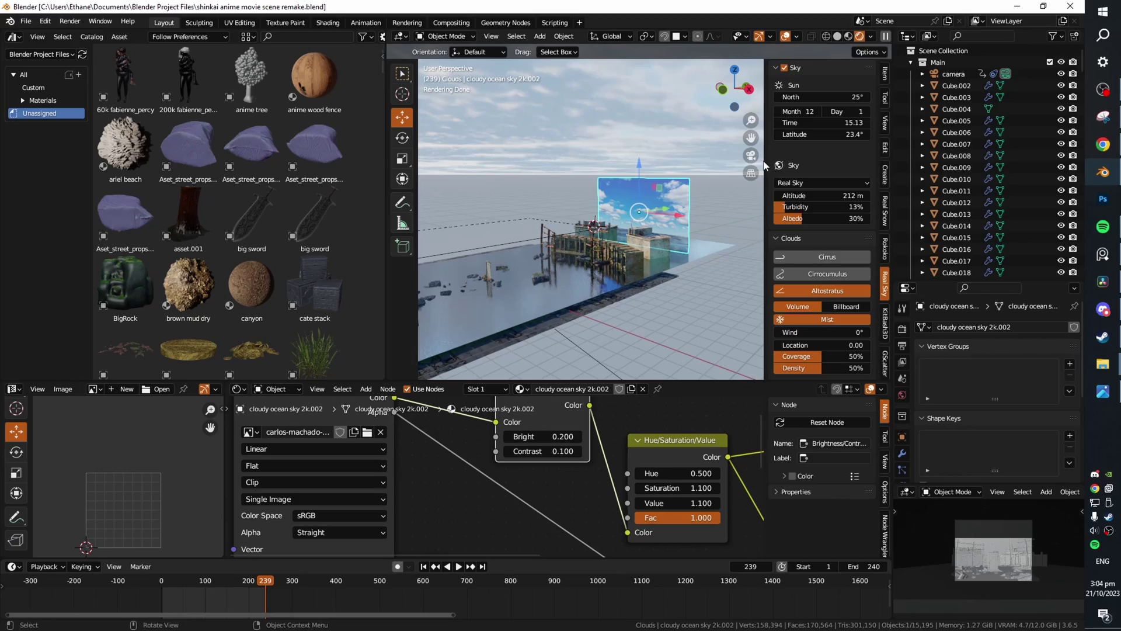
pyautogui.press('n')
# Select the water plane in front of the door, examine its rendered surface and reflections, and save the file.
pyautogui.scroll(5, 688, 248)
pyautogui.moveTo(703, 163); pyautogui.dragTo(708, 252, button='middle')
pyautogui.scroll(-4, 688, 249)
pyautogui.scroll(-6, 688, 249)
pyautogui.scroll(4, 660, 248)
pyautogui.scroll(-2, 711, 237)
pyautogui.scroll(6, 708, 256)
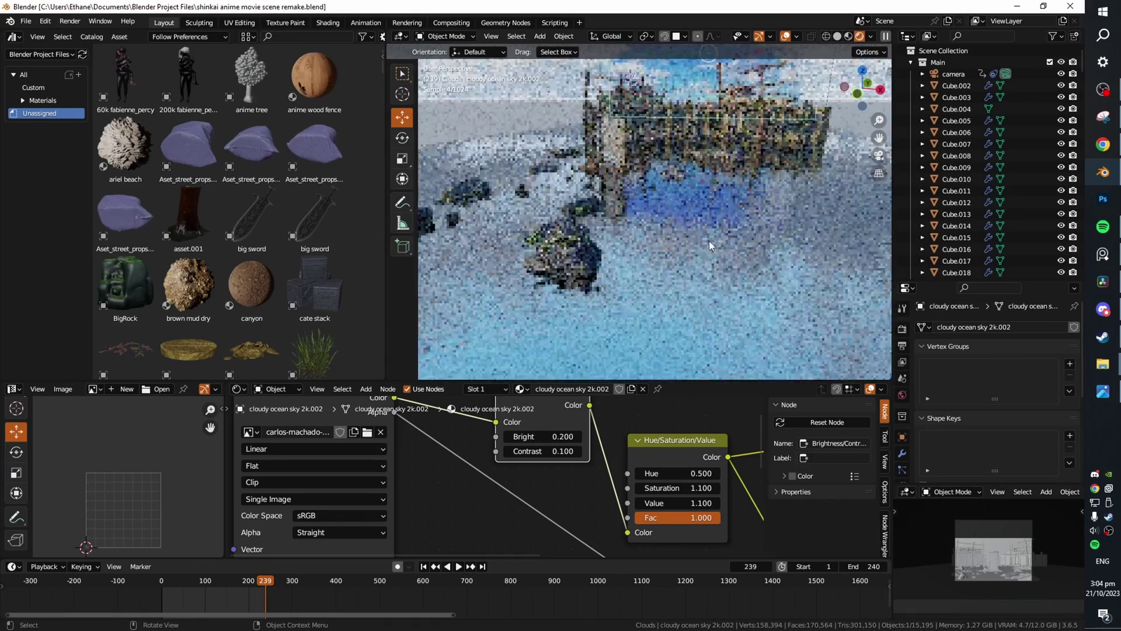
pyautogui.scroll(4, 705, 260)
pyautogui.click(723, 251)
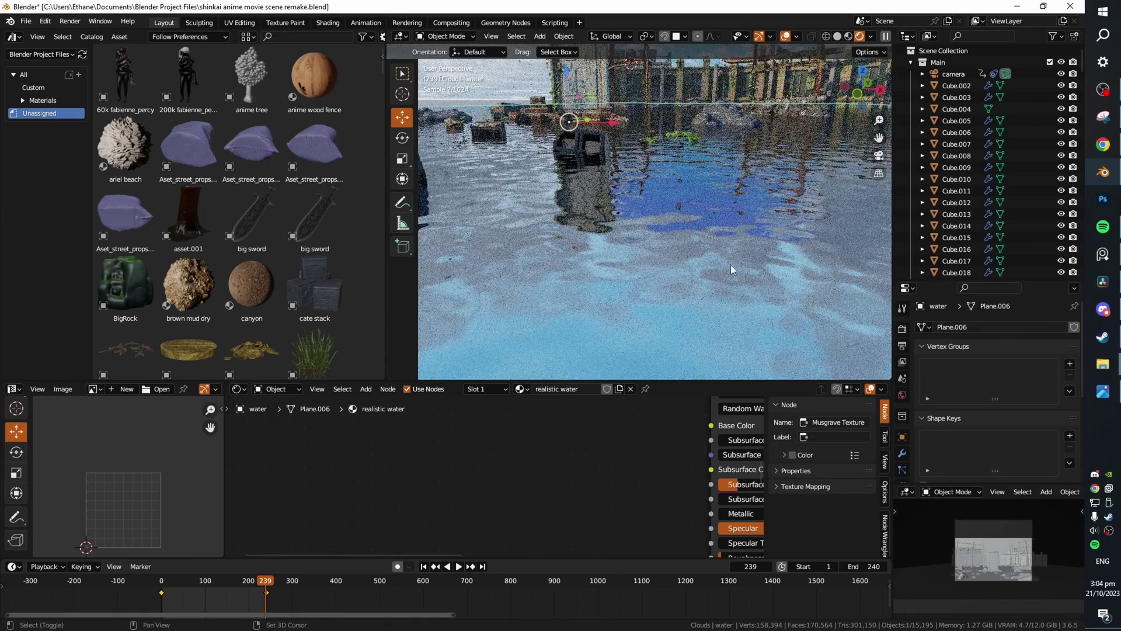
pyautogui.keyDown('shift'); pyautogui.moveTo(734, 193); pyautogui.dragTo(742, 255, button='middle'); pyautogui.keyUp('shift')
pyautogui.hotkey('ctrl', 's')
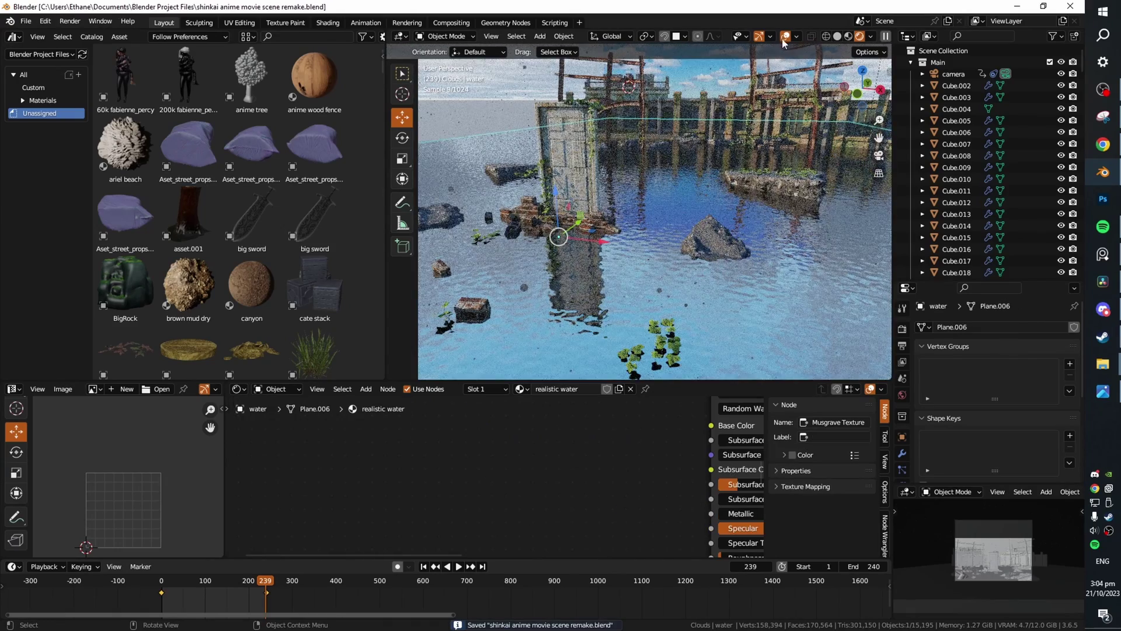
# Hide the overlays and gizmos, examine the whole realistic water node tree, and save the file.
pyautogui.click(786, 37)
pyautogui.click(760, 37)
pyautogui.scroll(-6, 653, 458)
pyautogui.moveTo(653, 458); pyautogui.dragTo(535, 390, button='middle')
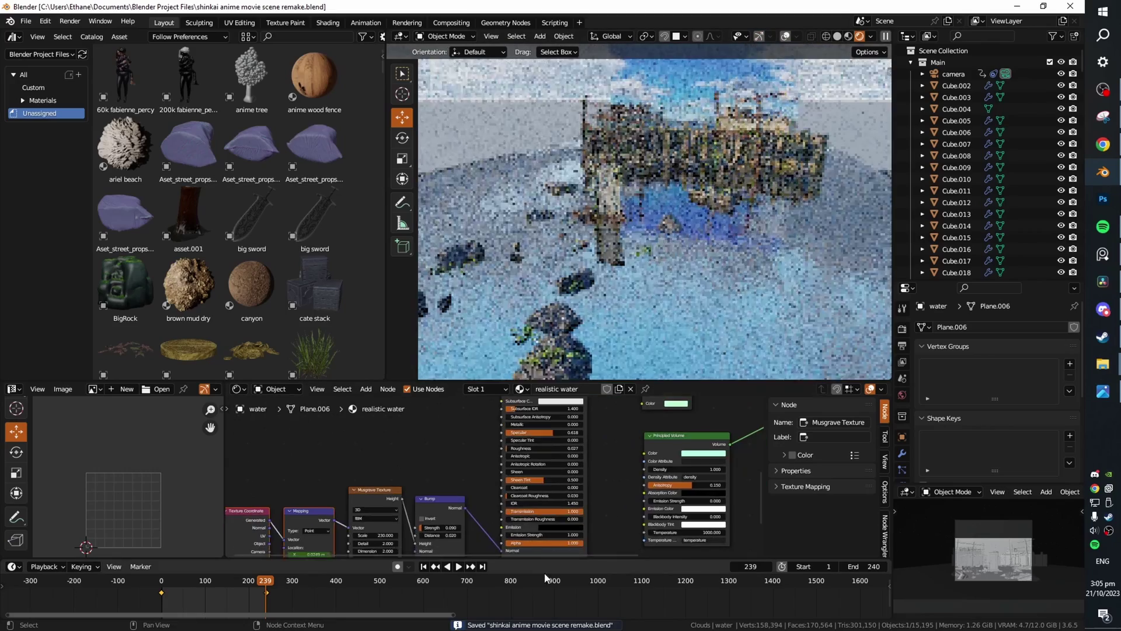
pyautogui.scroll(-8, 486, 477)
pyautogui.moveTo(540, 500); pyautogui.dragTo(584, 579, button='middle')
pyautogui.hotkey('ctrl', 's')
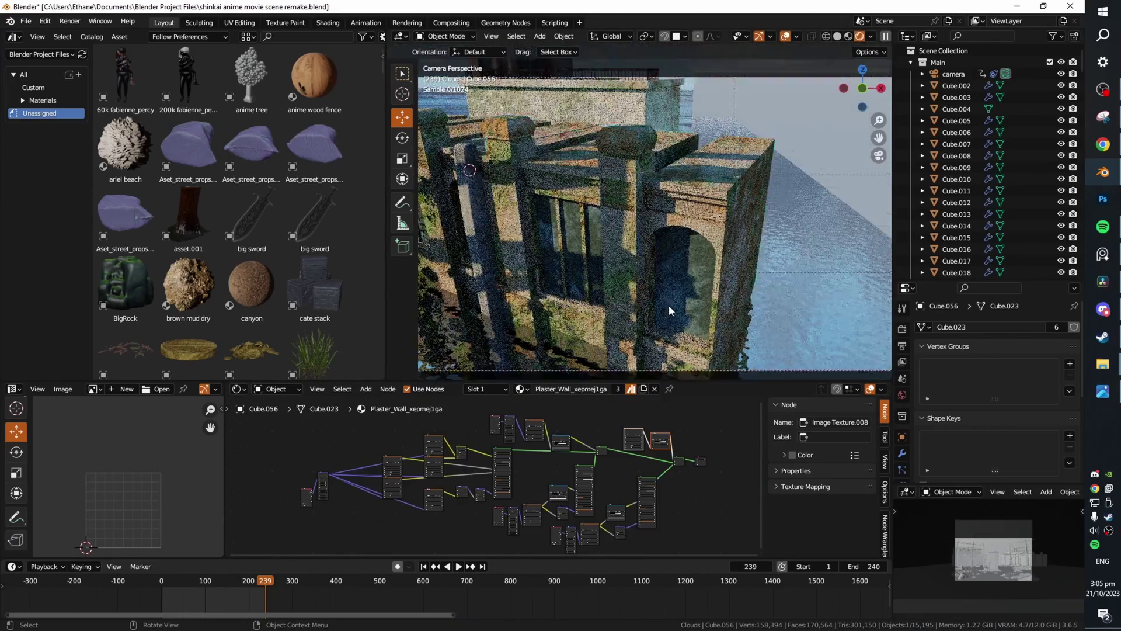
# Compare the rendered camera shot with the end building segment up close, and examine its plaster wall material nodes.
pyautogui.press('KP_0')
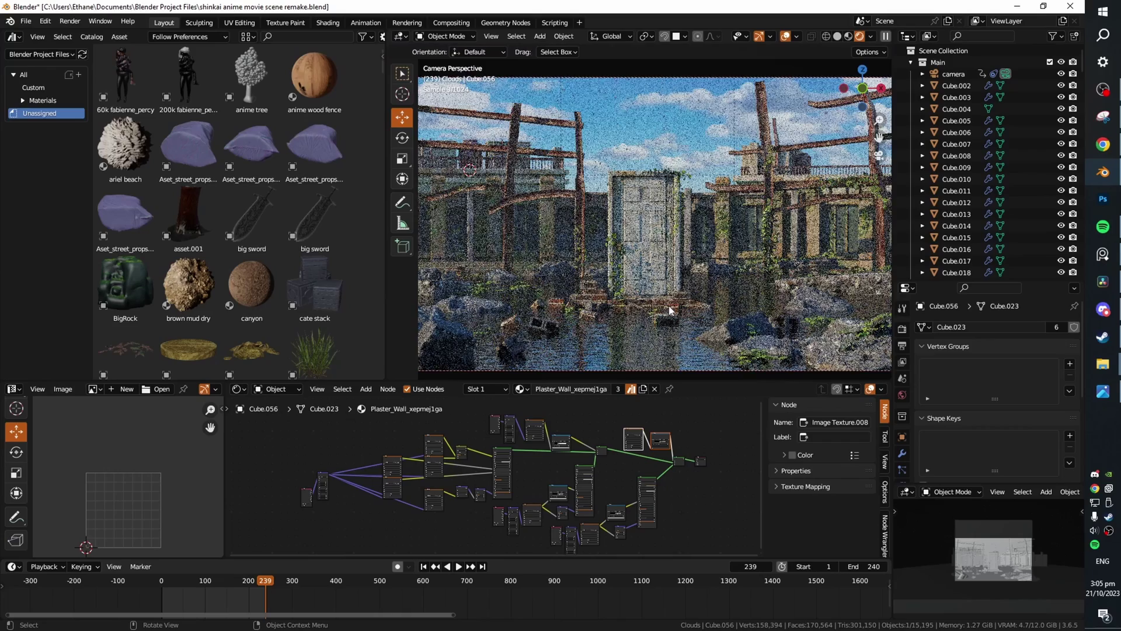
pyautogui.press('KP_0')
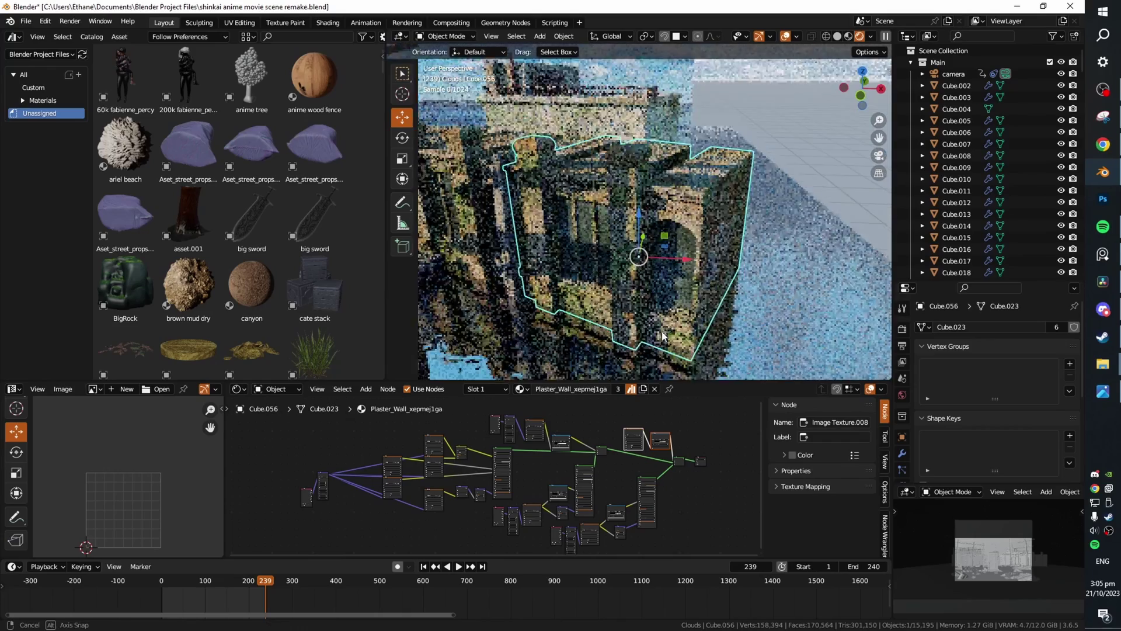
pyautogui.scroll(-5, 639, 504)
pyautogui.scroll(5, 562, 501)
pyautogui.scroll(7, 552, 499)
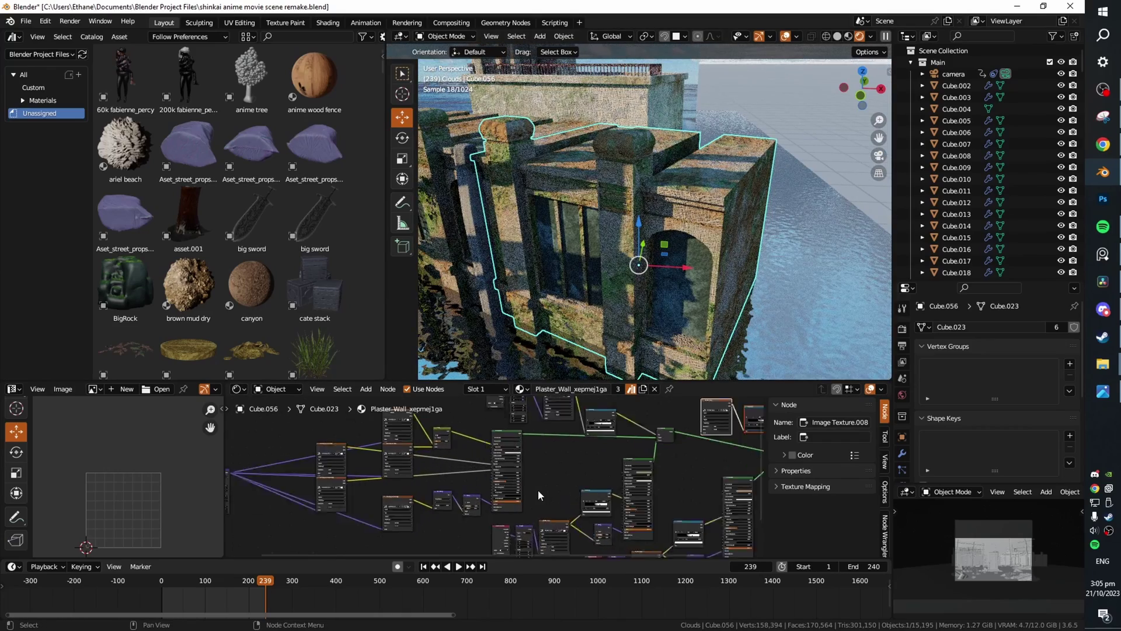
pyautogui.moveTo(536, 485); pyautogui.dragTo(432, 459, button='middle')
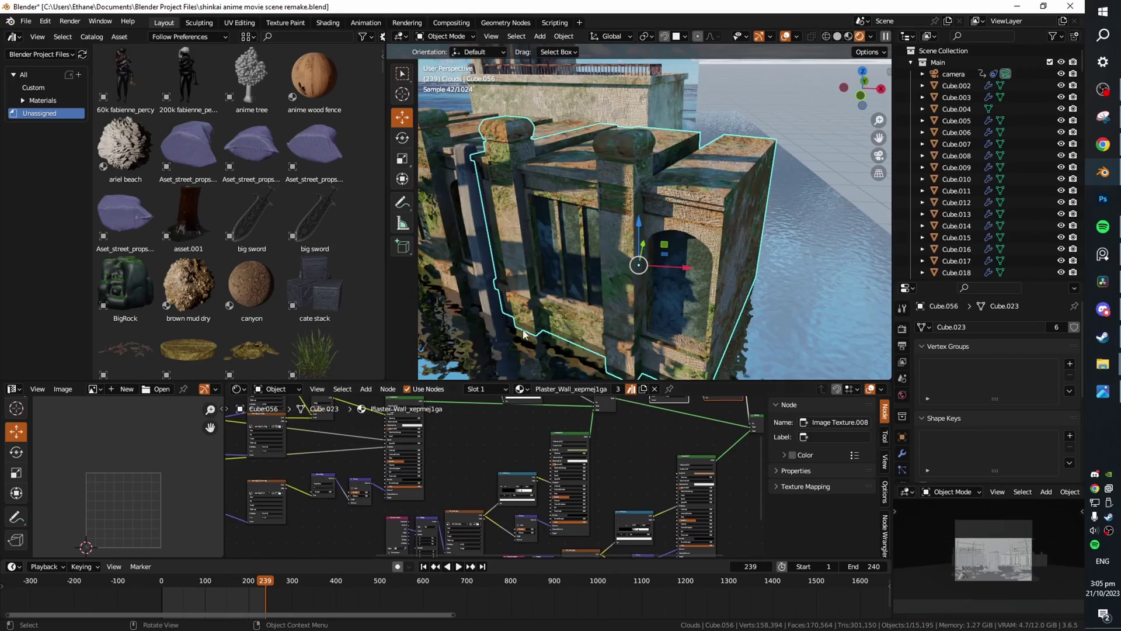
# Examine the end building segment's plaster from above and from the side, return to the camera view, and save the file.
pyautogui.scroll(3, 649, 233)
pyautogui.moveTo(657, 236); pyautogui.dragTo(590, 333, button='middle')
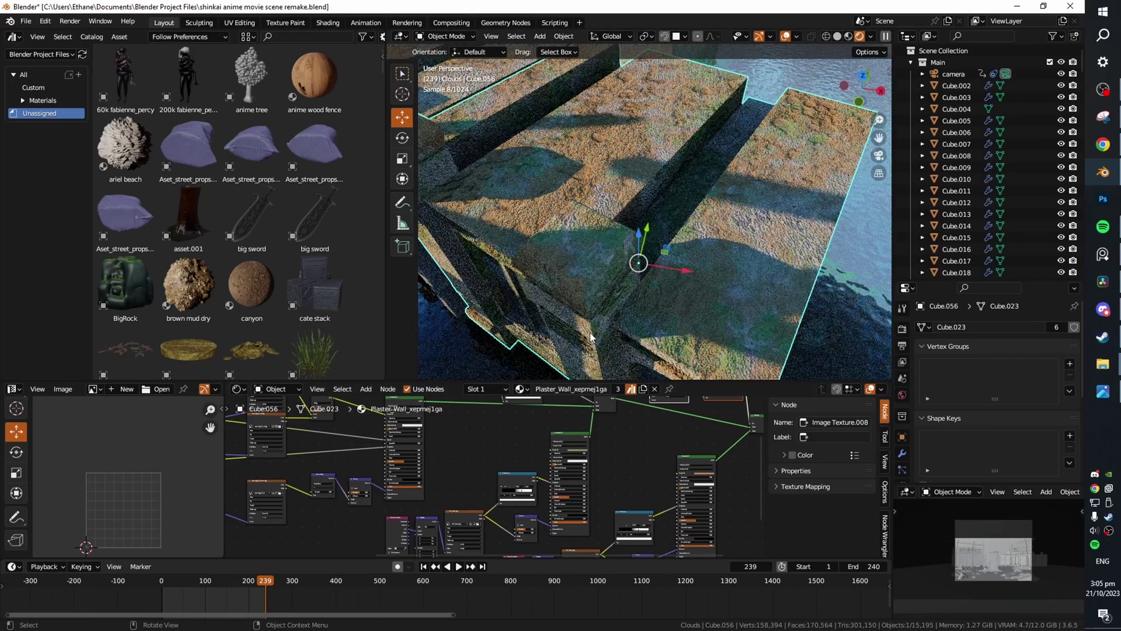
pyautogui.moveTo(788, 248); pyautogui.dragTo(770, 207, button='middle')
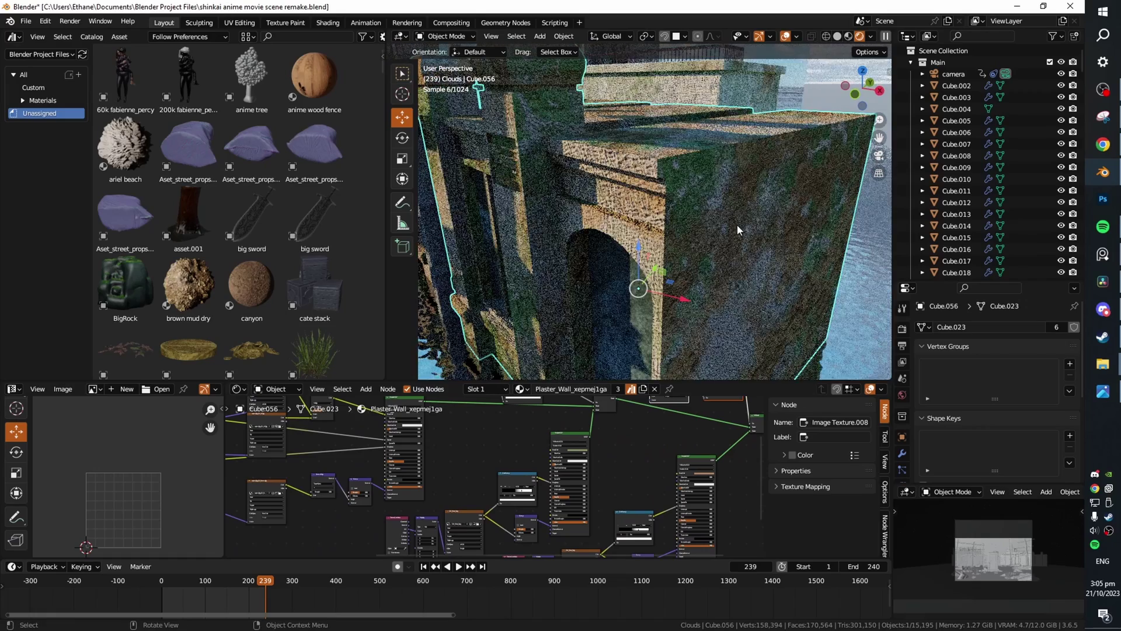
pyautogui.scroll(2, 736, 232)
pyautogui.press('KP_0')
pyautogui.hotkey('ctrl', 's')
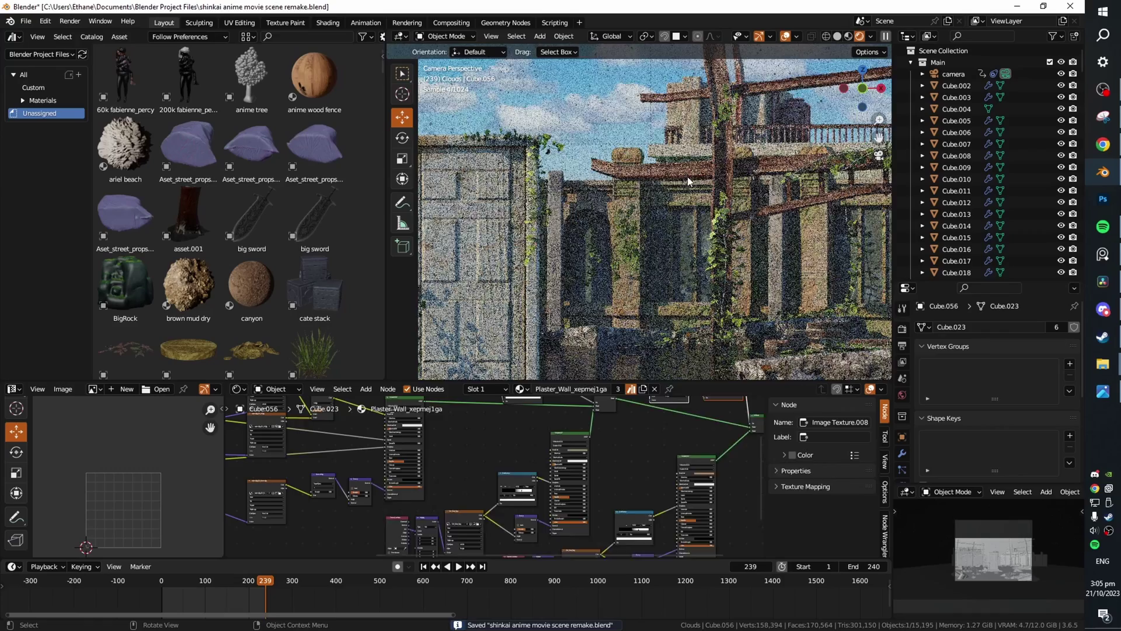
# Select the curved rusty beam in front of the building and examine its surface and the Color Ramp in its Rusty_Metal material.
pyautogui.click(688, 181)
pyautogui.scroll(3, 688, 181)
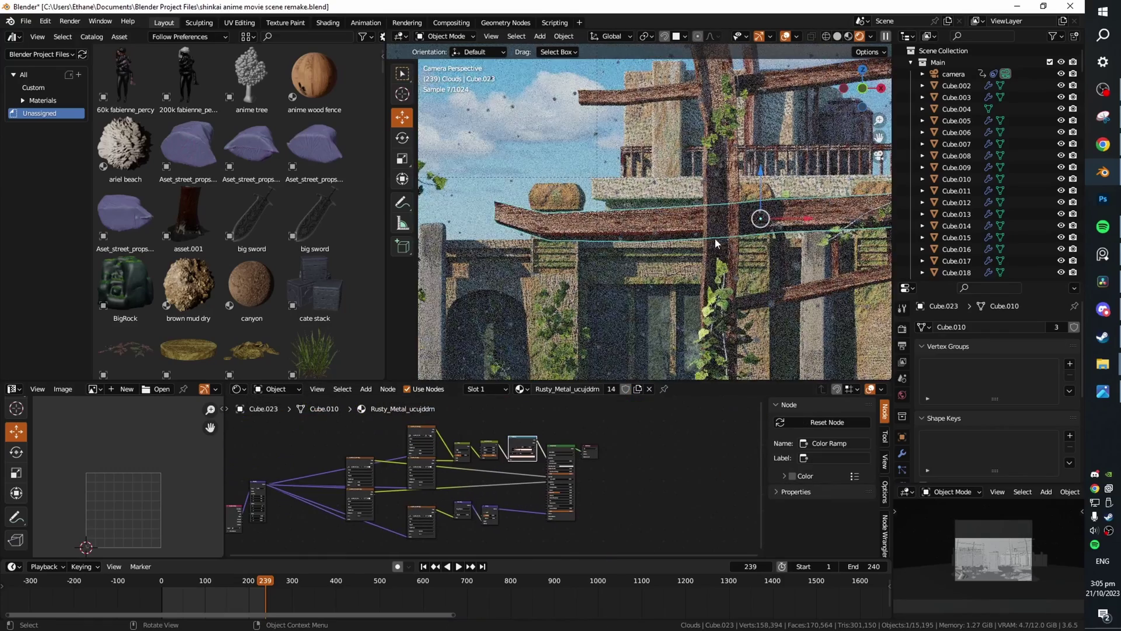
pyautogui.keyDown('ctrl'); pyautogui.moveTo(717, 243); pyautogui.dragTo(717, 235, button='middle'); pyautogui.keyUp('ctrl')
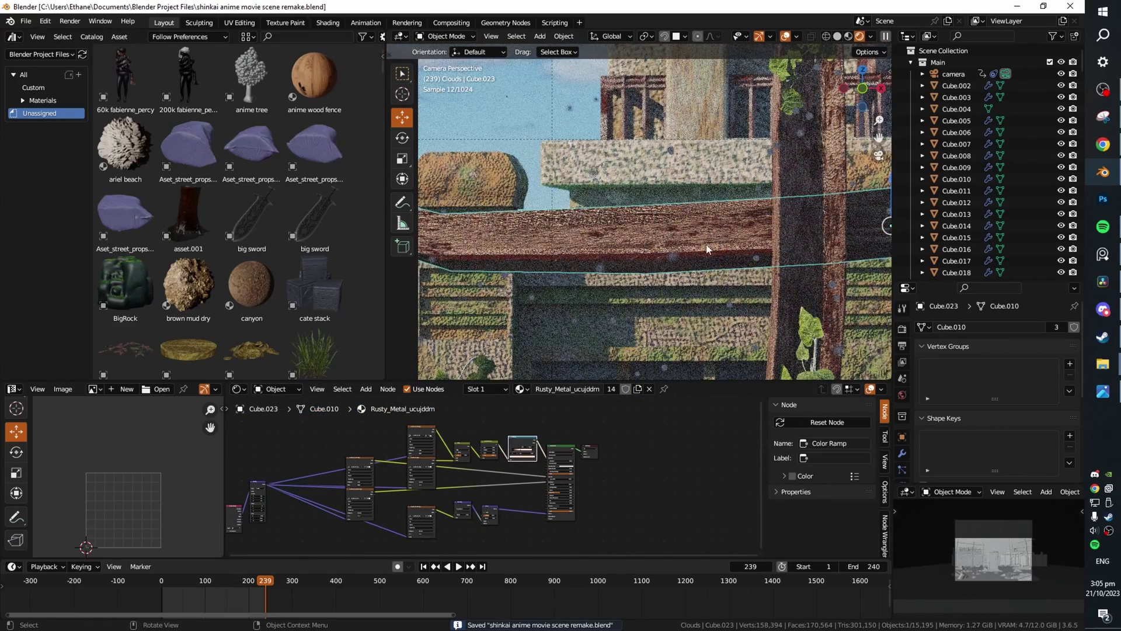
pyautogui.scroll(-4, 707, 249)
pyautogui.moveTo(539, 492); pyautogui.dragTo(678, 470, button='middle')
pyautogui.press('KP_Decimal')
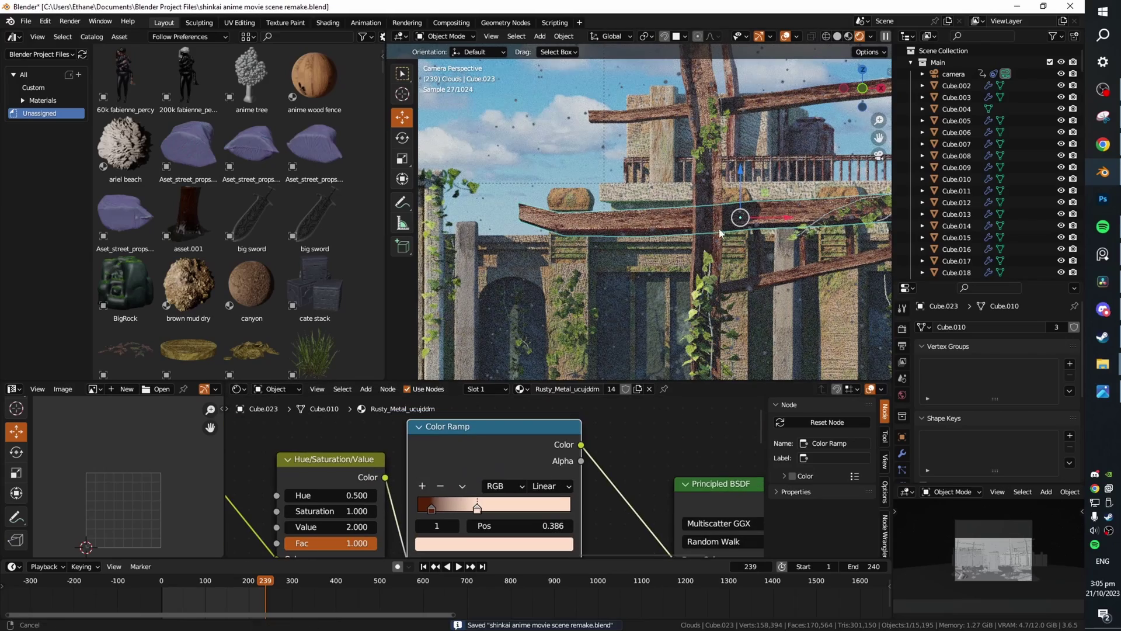
pyautogui.scroll(-6, 719, 233)
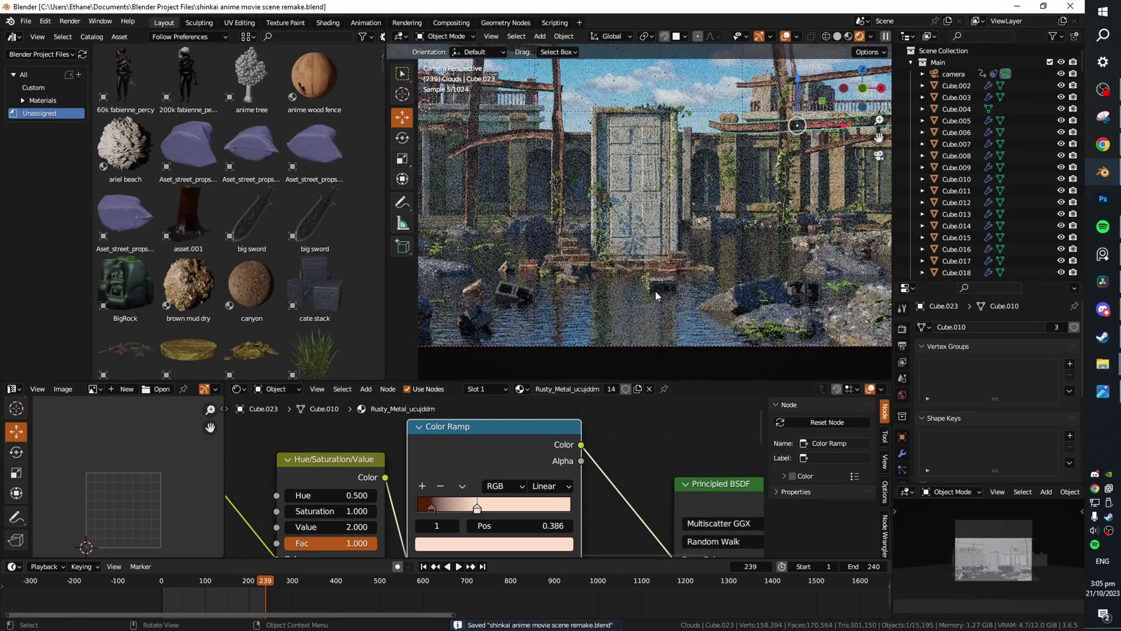
# Select the door, examine its weathered surface and door main material in Object Mode, save the file, and return to the camera view.
pyautogui.click(661, 237)
pyautogui.press('KP_Decimal')
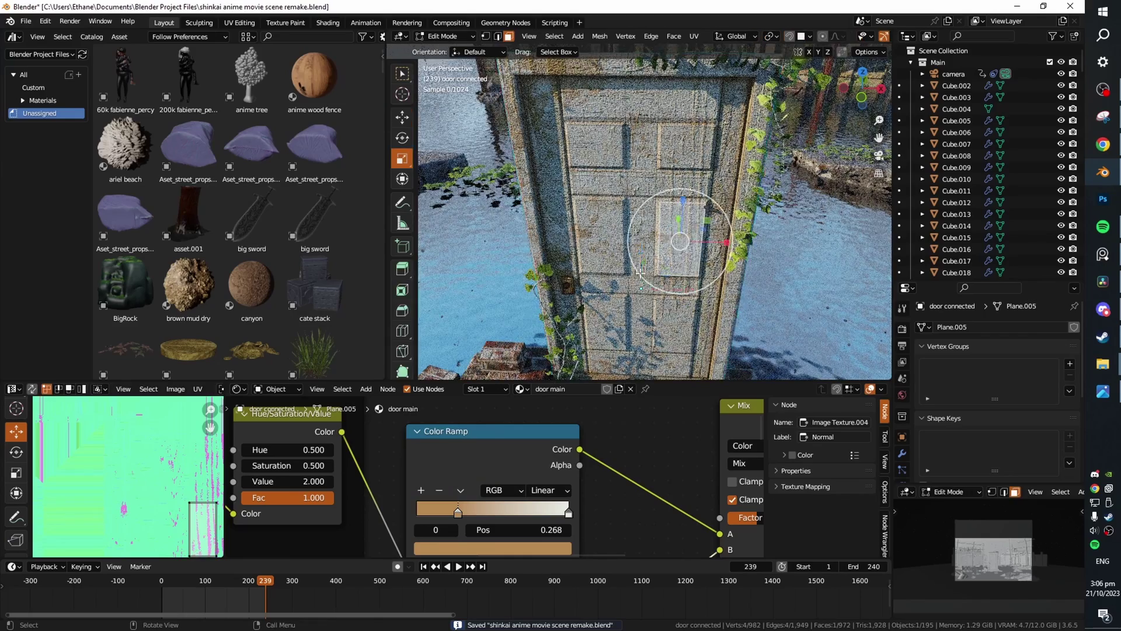
pyautogui.press('Tab')
pyautogui.hotkey('ctrl', 's')
pyautogui.keyDown('shift'); pyautogui.moveTo(670, 280); pyautogui.dragTo(659, 241, button='middle'); pyautogui.keyUp('shift')
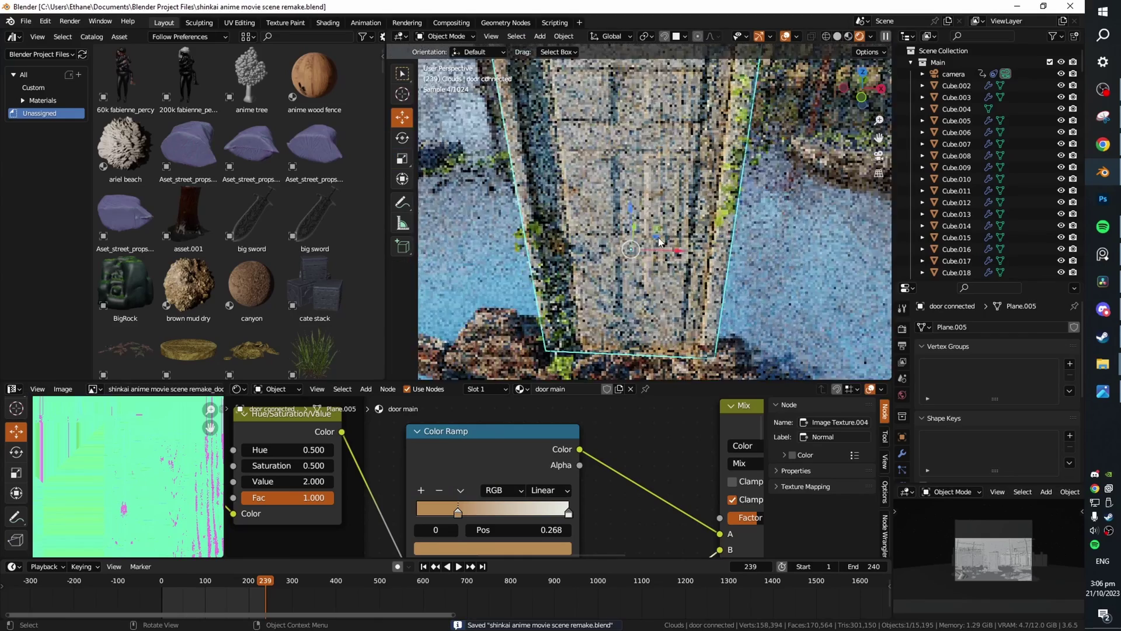
pyautogui.press('KP_0')
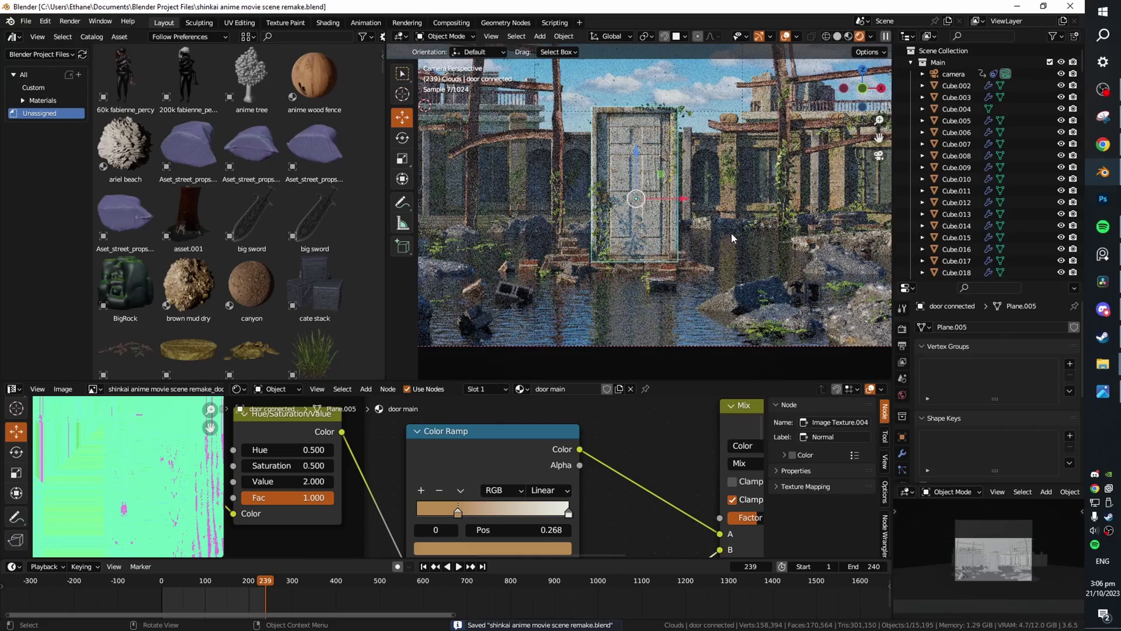
# Compare the door up close with the full camera shot, check its mesh in Edit Mode, and save the file.
pyautogui.press('Tab')
pyautogui.scroll(3, 736, 257)
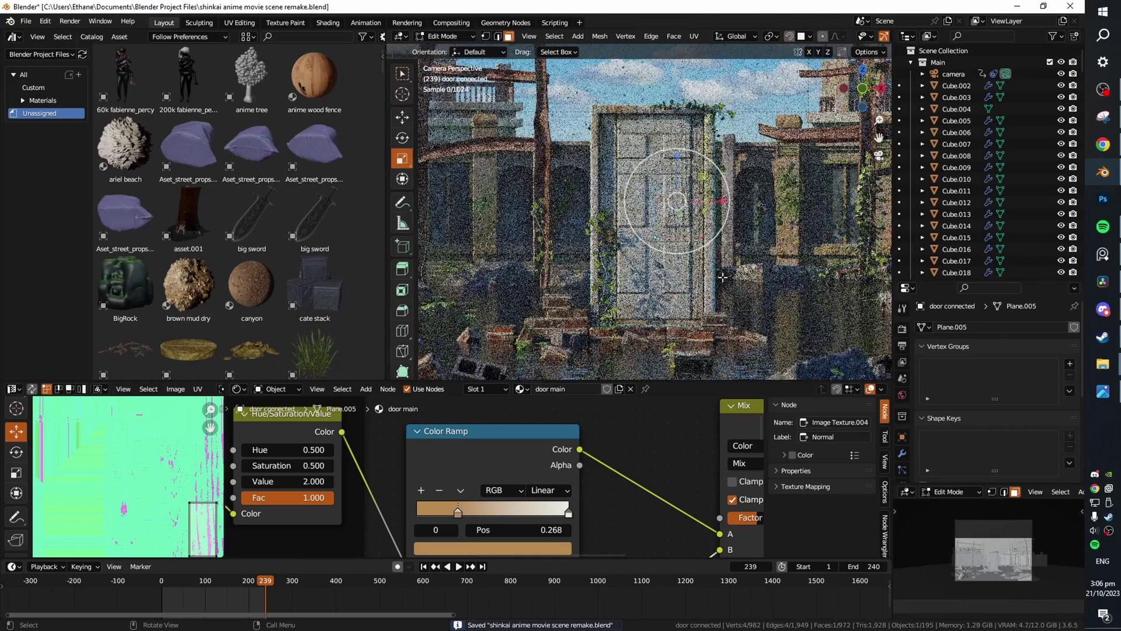
pyautogui.press('Tab')
pyautogui.hotkey('ctrl', 's')
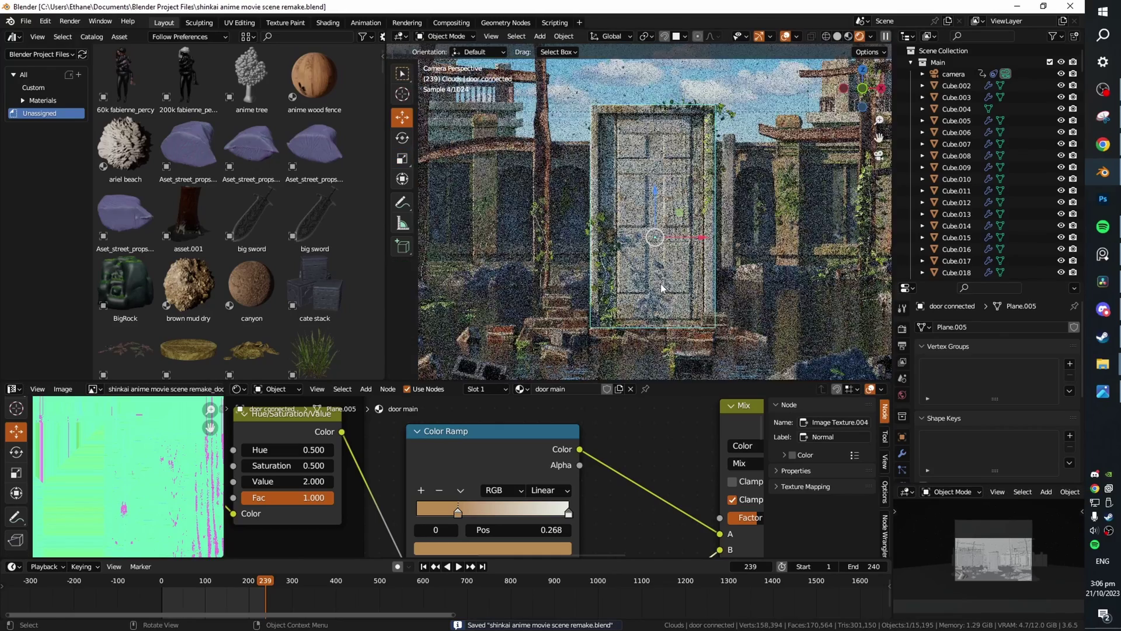
pyautogui.scroll(-3, 661, 284)
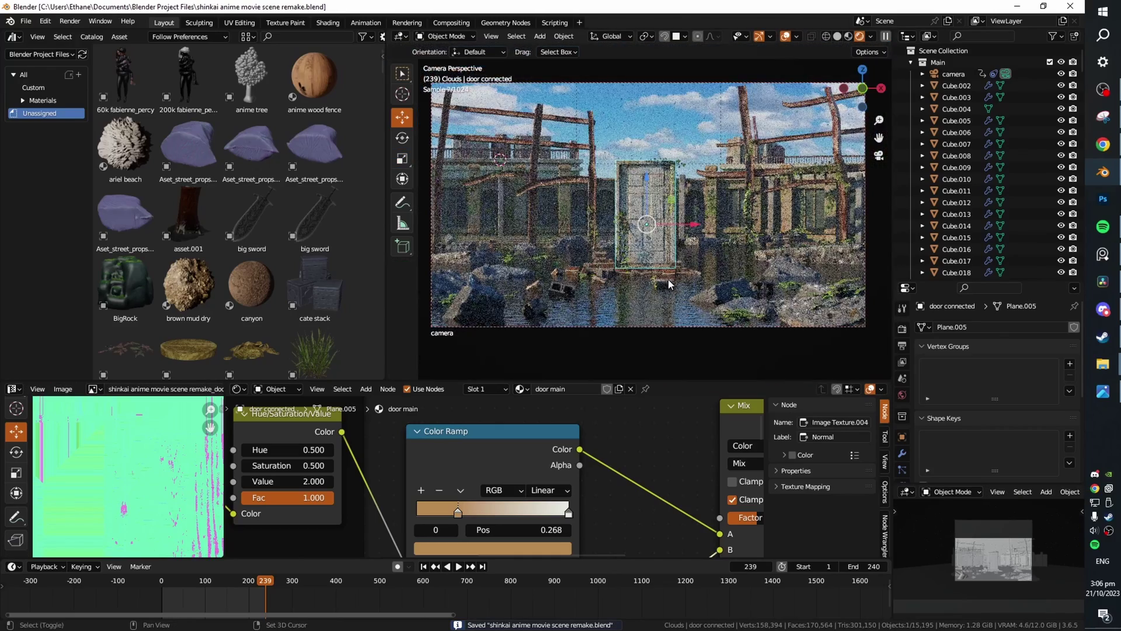
pyautogui.scroll(3, 664, 289)
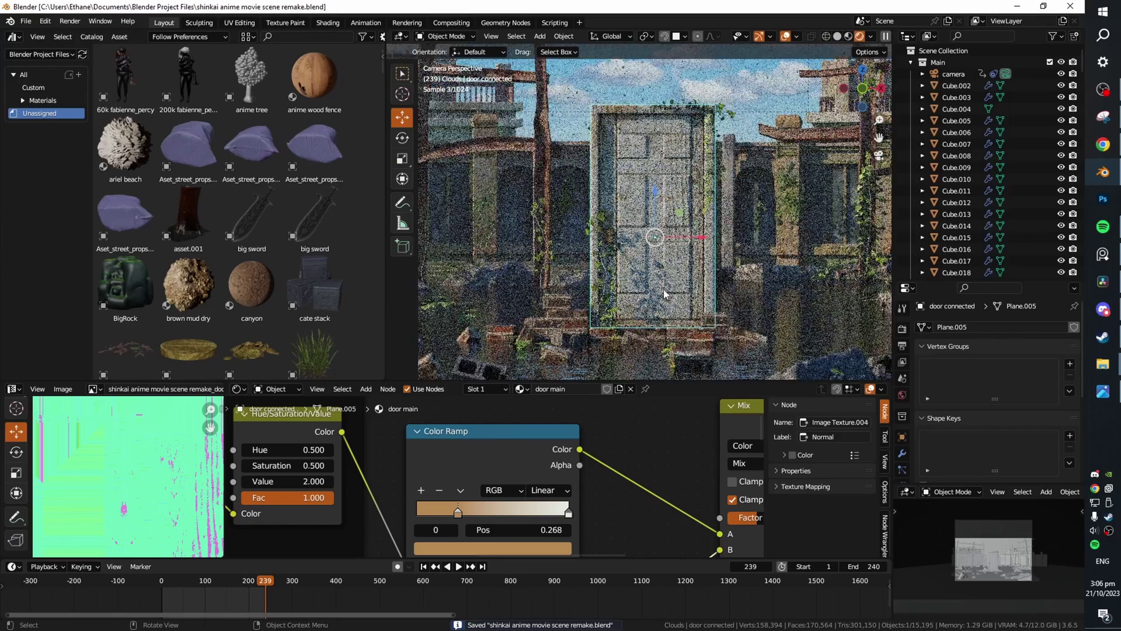
pyautogui.scroll(-3, 664, 291)
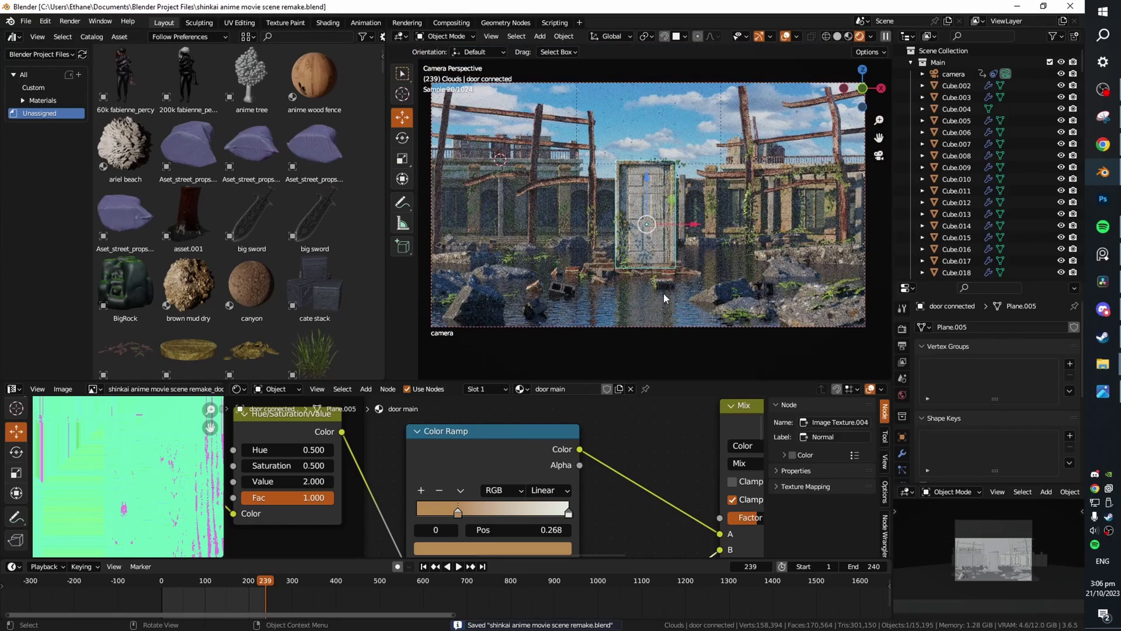
pyautogui.scroll(3, 626, 191)
pyautogui.press('Tab')
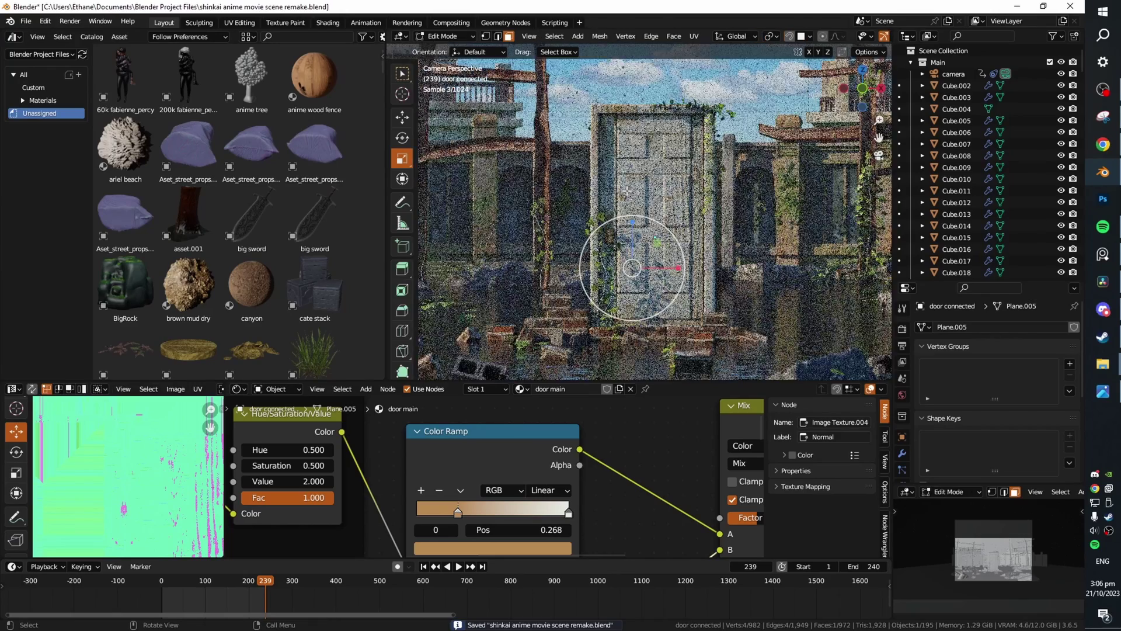
pyautogui.press('Tab')
pyautogui.scroll(-3, 627, 192)
pyautogui.hotkey('ctrl', 's')
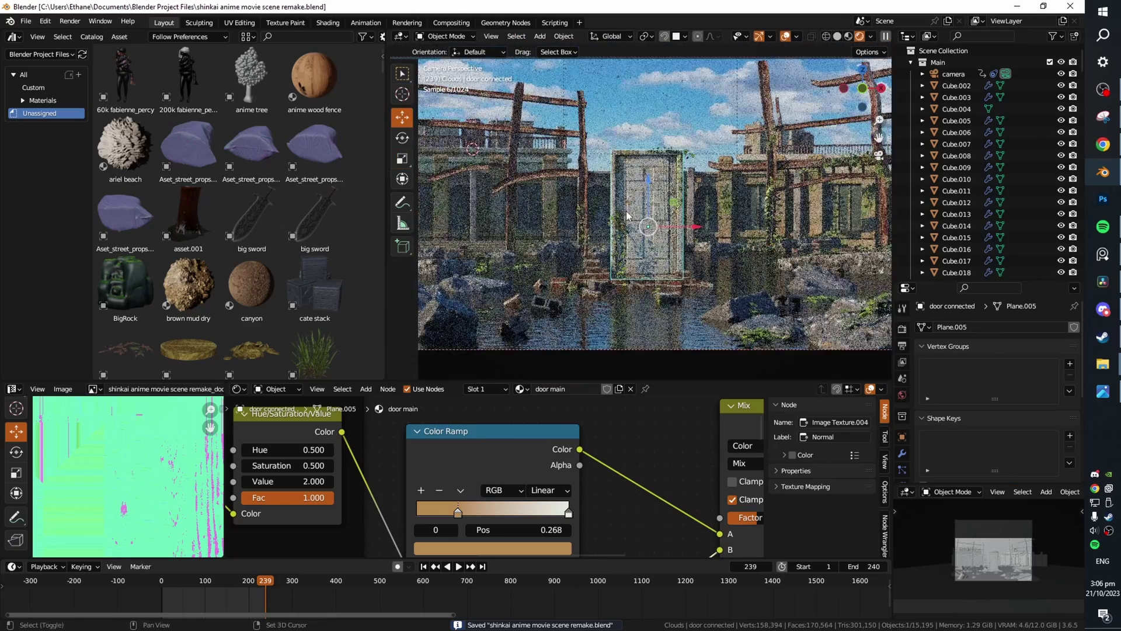
# Examine the door's panels and the leaf shadows on them, and view the whole framed render with overlays hidden.
pyautogui.scroll(3, 627, 216)
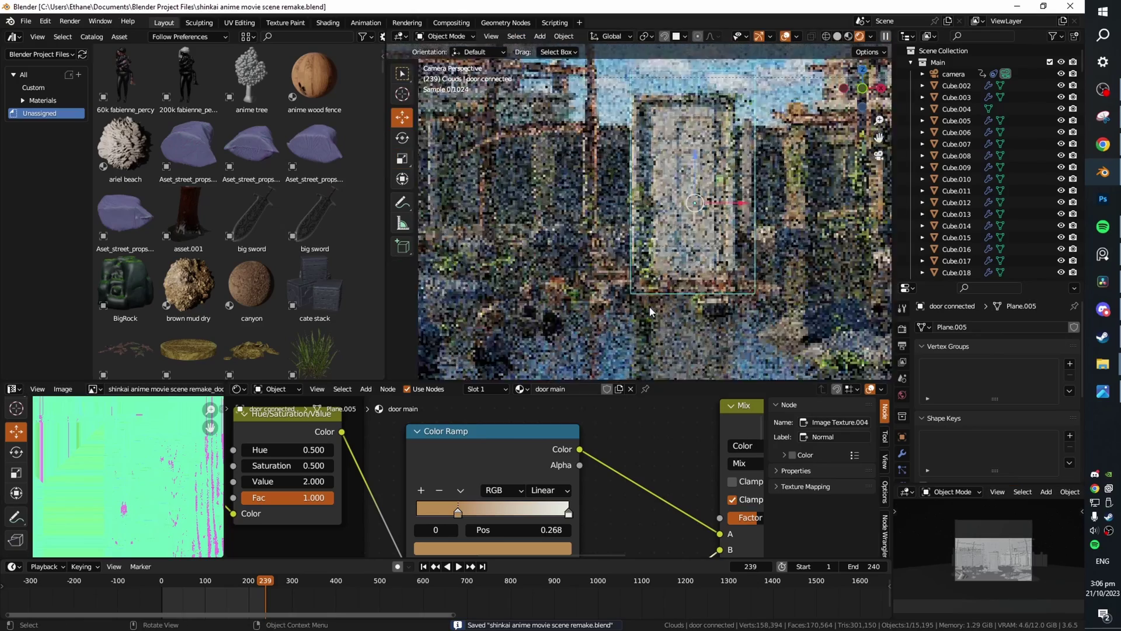
pyautogui.scroll(3, 650, 311)
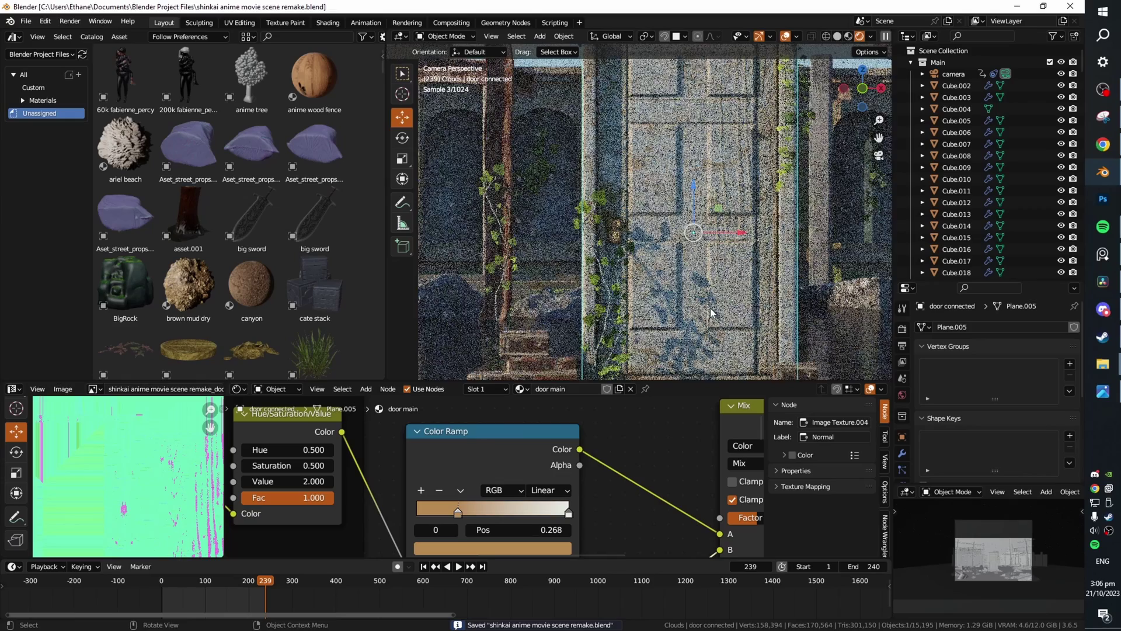
pyautogui.scroll(-5, 706, 308)
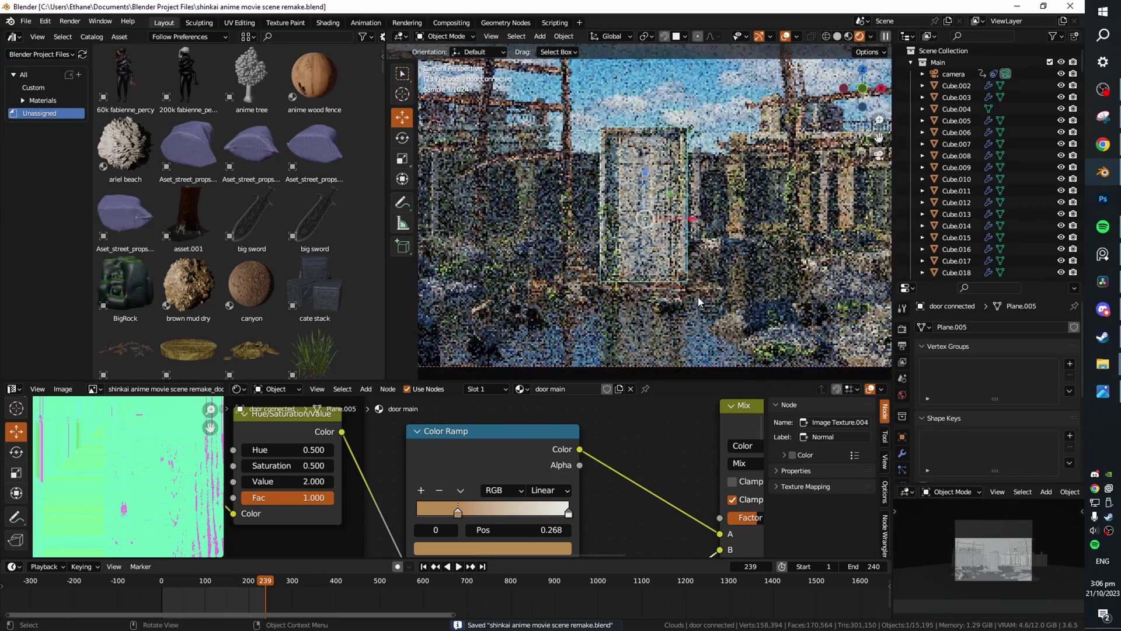
pyautogui.scroll(-4, 700, 296)
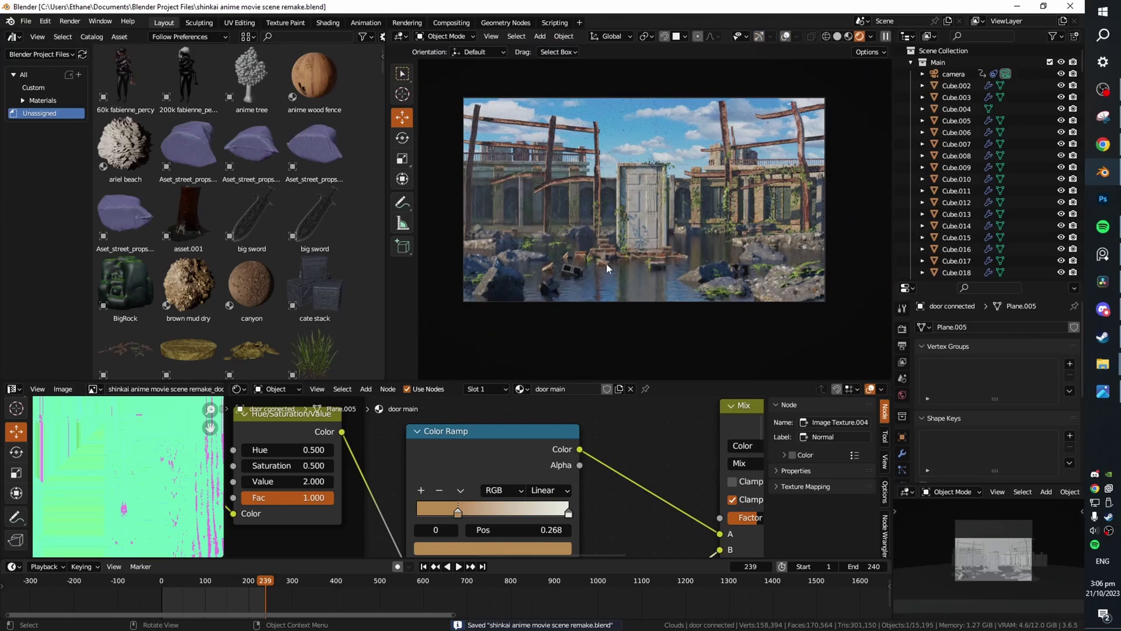
pyautogui.scroll(1, 579, 282)
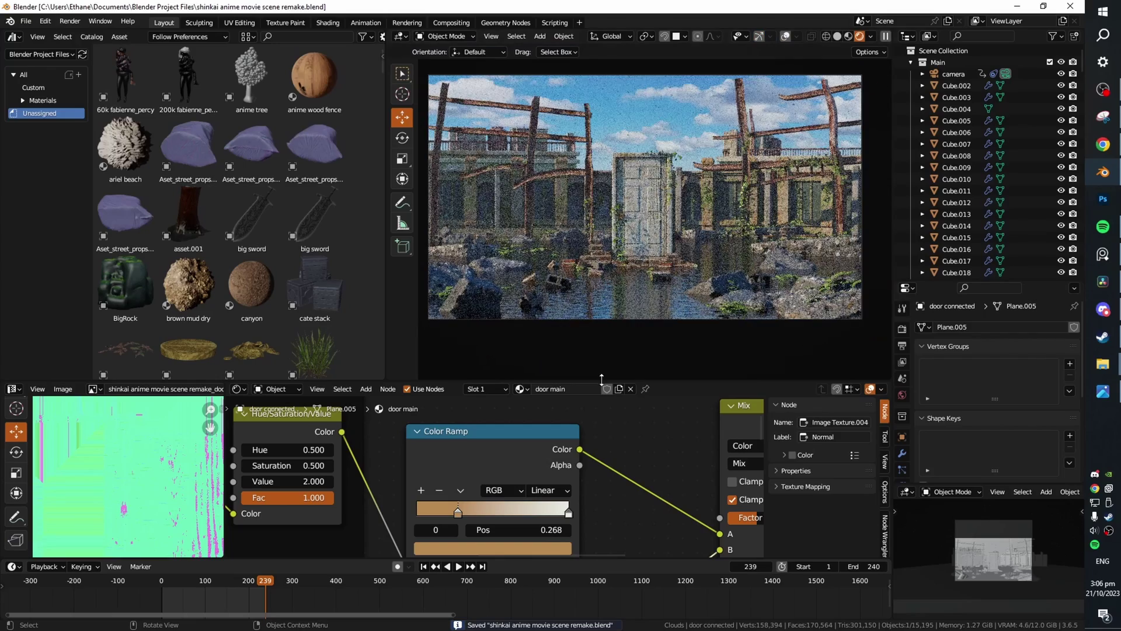
# Enlarge the 3D viewport over the node editor and asset browser, and switch it to solid shading.
pyautogui.moveTo(601, 379); pyautogui.dragTo(601, 425)
pyautogui.moveTo(387, 332); pyautogui.dragTo(293, 328)
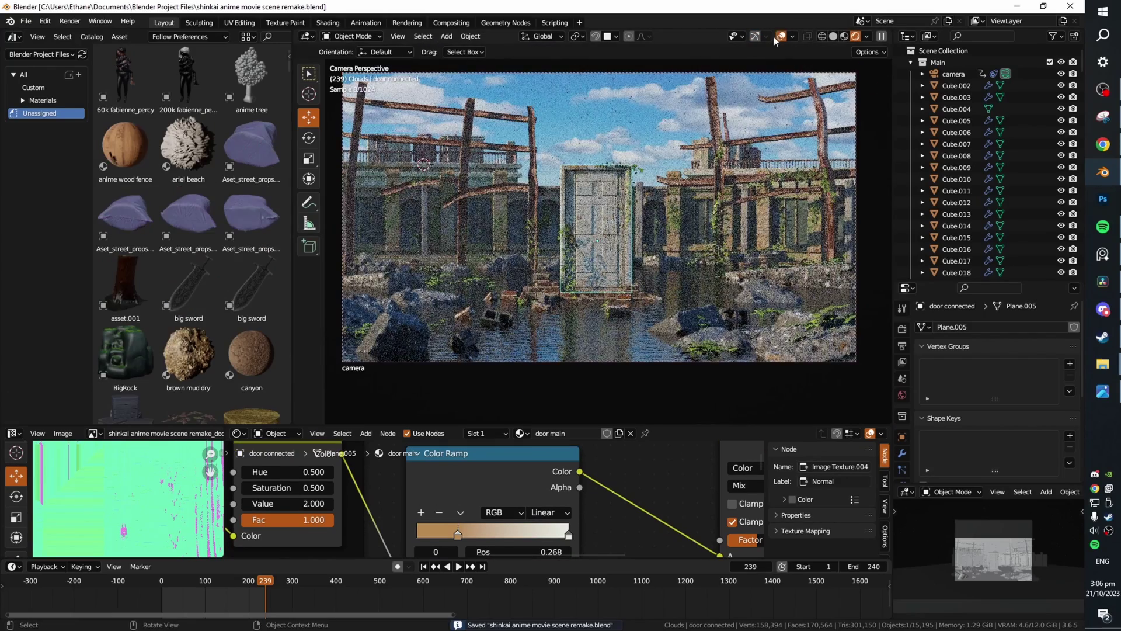
pyautogui.click(832, 38)
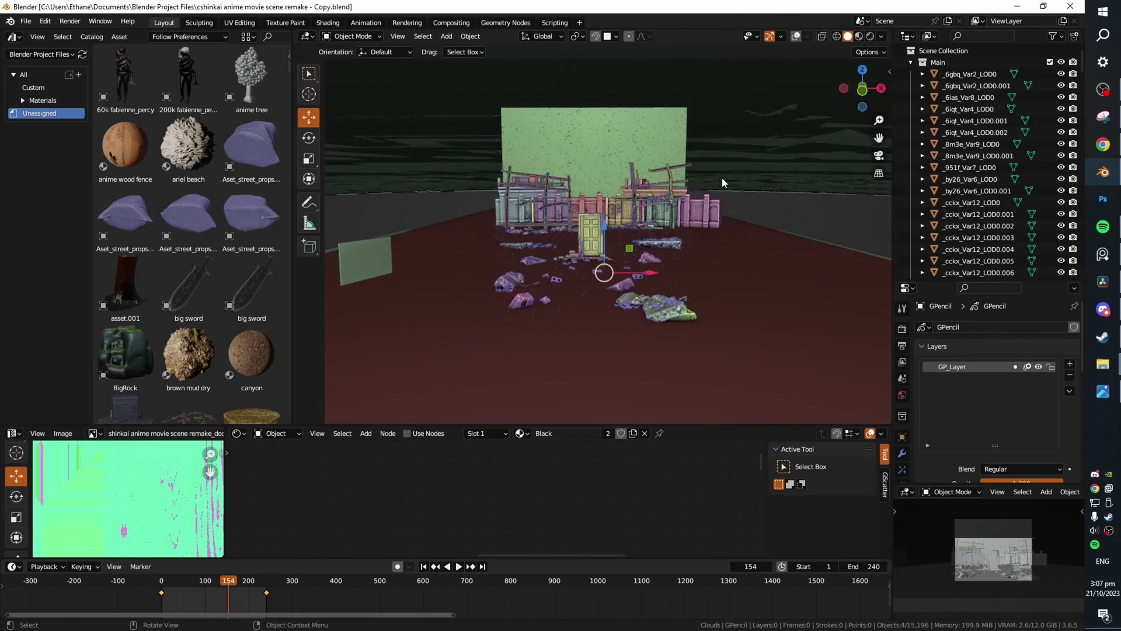
# Examine the grease pencil outlines around the door, bricks and vines from several angles in the copied scene file.
pyautogui.scroll(5, 605, 285)
pyautogui.scroll(8, 604, 285)
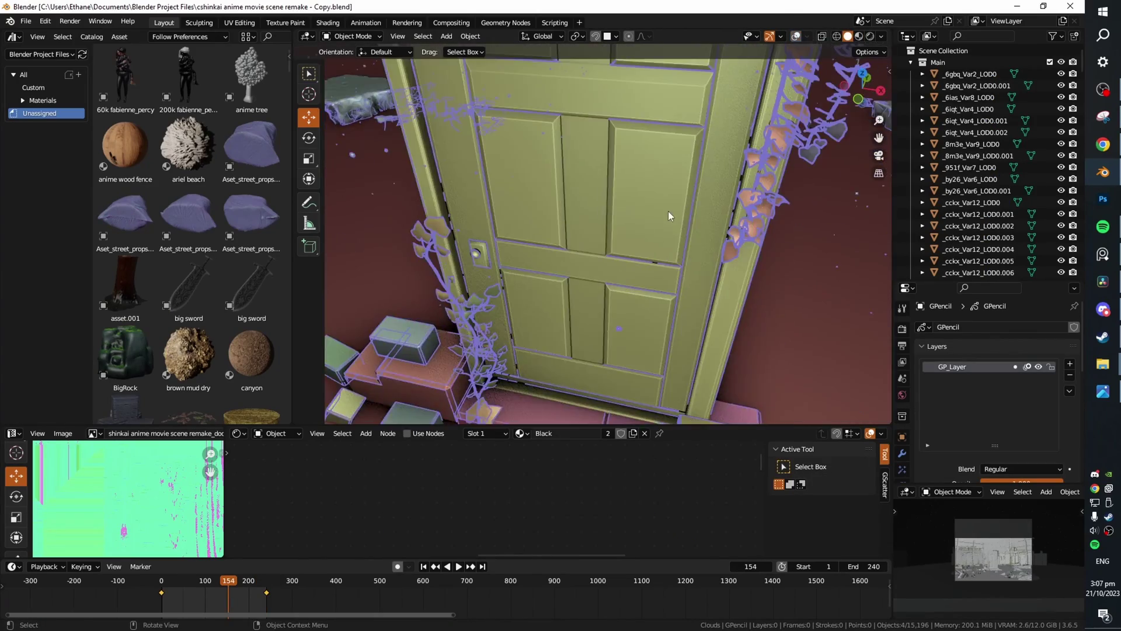
pyautogui.moveTo(668, 215); pyautogui.dragTo(784, 157, button='middle')
pyautogui.scroll(-8, 693, 238)
pyautogui.scroll(4, 761, 211)
pyautogui.moveTo(761, 212); pyautogui.dragTo(683, 257, button='middle')
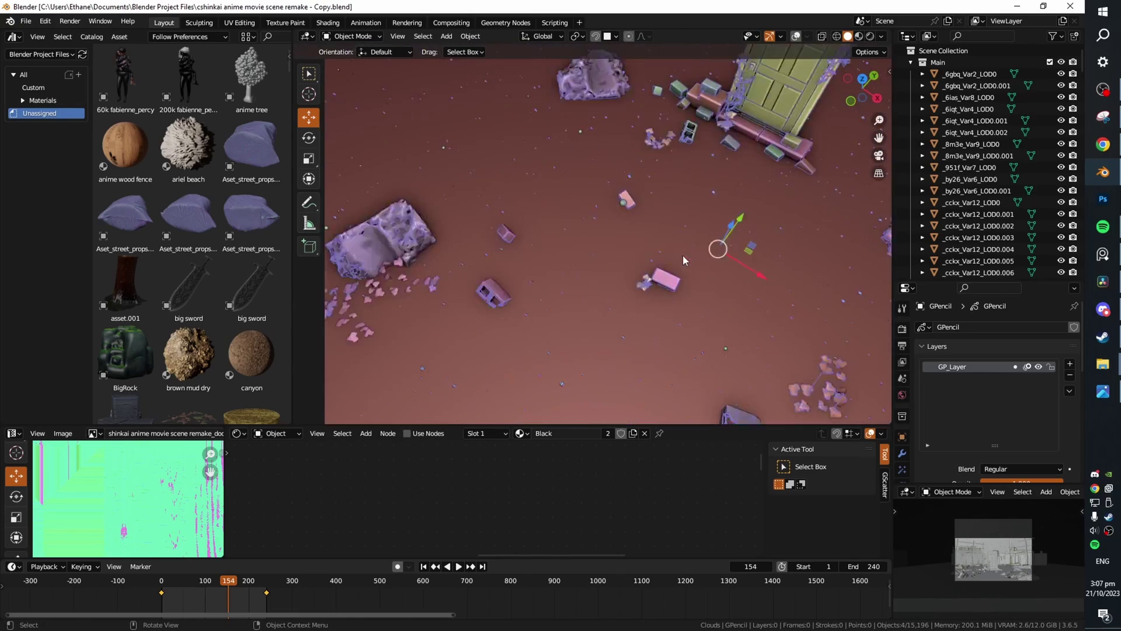
# Return to the camera view, save the copied file, and examine the outlines on the rocks up close.
pyautogui.press('KP_0')
pyautogui.hotkey('ctrl', 's')
pyautogui.scroll(-5, 648, 211)
pyautogui.keyDown('shift'); pyautogui.moveTo(648, 211); pyautogui.dragTo(663, 230, button='middle'); pyautogui.keyUp('shift')
pyautogui.scroll(5, 660, 228)
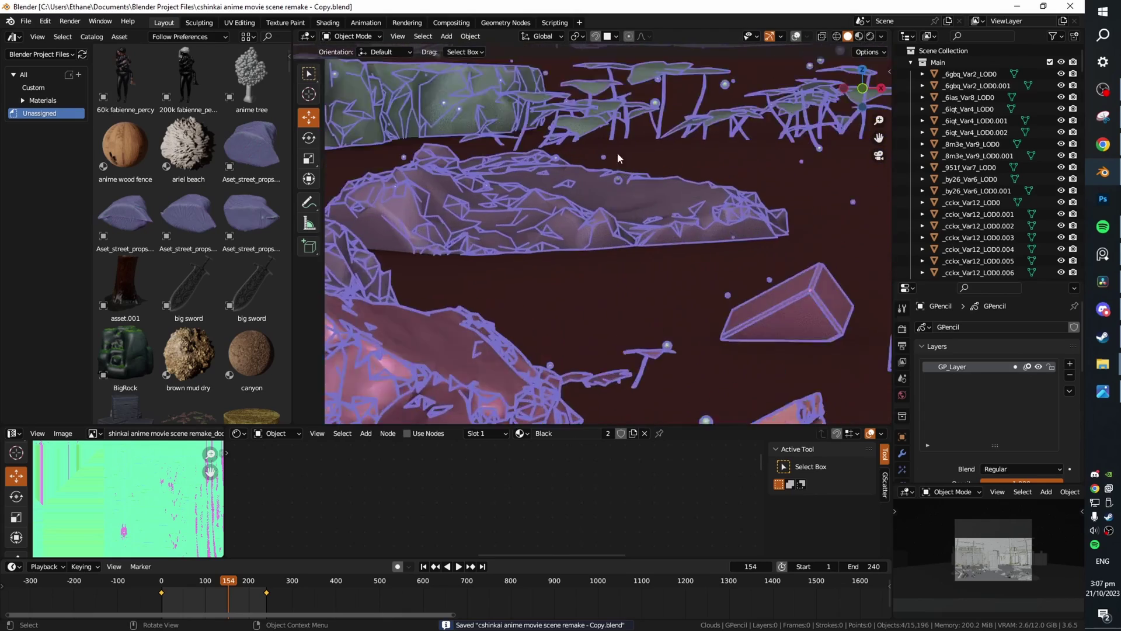
pyautogui.keyDown('shift'); pyautogui.moveTo(618, 158); pyautogui.dragTo(625, 280, button='middle'); pyautogui.keyUp('shift')
pyautogui.scroll(1, 626, 281)
pyautogui.scroll(-8, 624, 275)
pyautogui.scroll(-1, 585, 235)
# Examine the outlines on the foreground rubble at the frame's lower corner, and review the whole outlined shot around the door.
pyautogui.keyDown('shift'); pyautogui.moveTo(585, 235); pyautogui.dragTo(518, 274, button='middle'); pyautogui.keyUp('shift')
pyautogui.keyDown('shift'); pyautogui.moveTo(412, 371); pyautogui.dragTo(584, 273, button='middle'); pyautogui.keyUp('shift')
pyautogui.scroll(11, 585, 269)
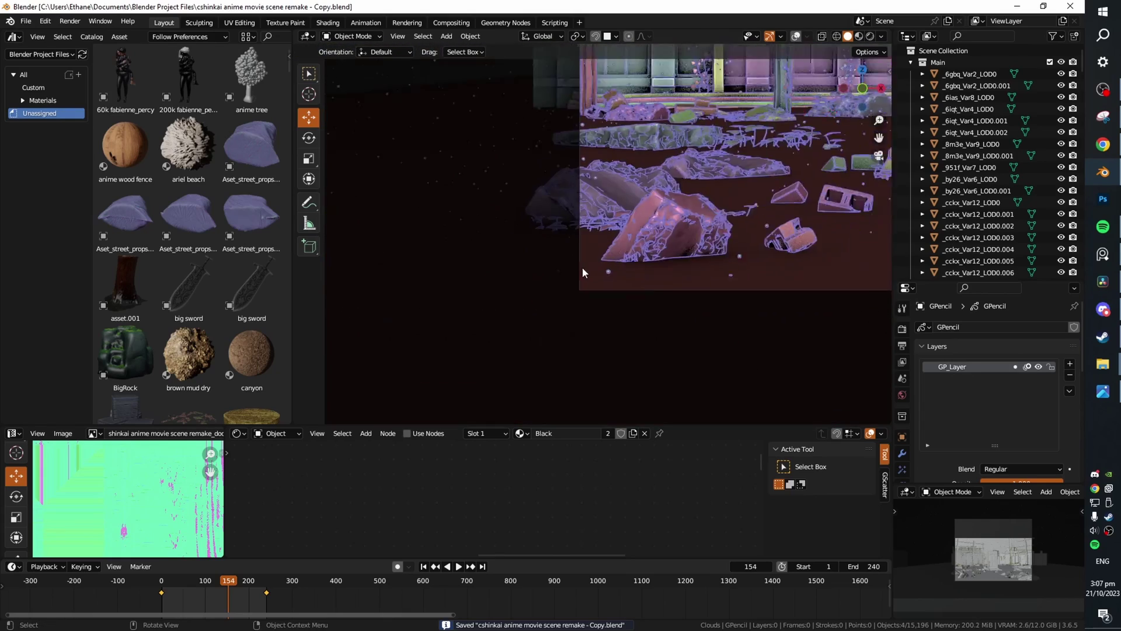
pyautogui.keyDown('shift'); pyautogui.moveTo(669, 99); pyautogui.dragTo(589, 257, button='middle'); pyautogui.keyUp('shift')
pyautogui.scroll(-5, 593, 228)
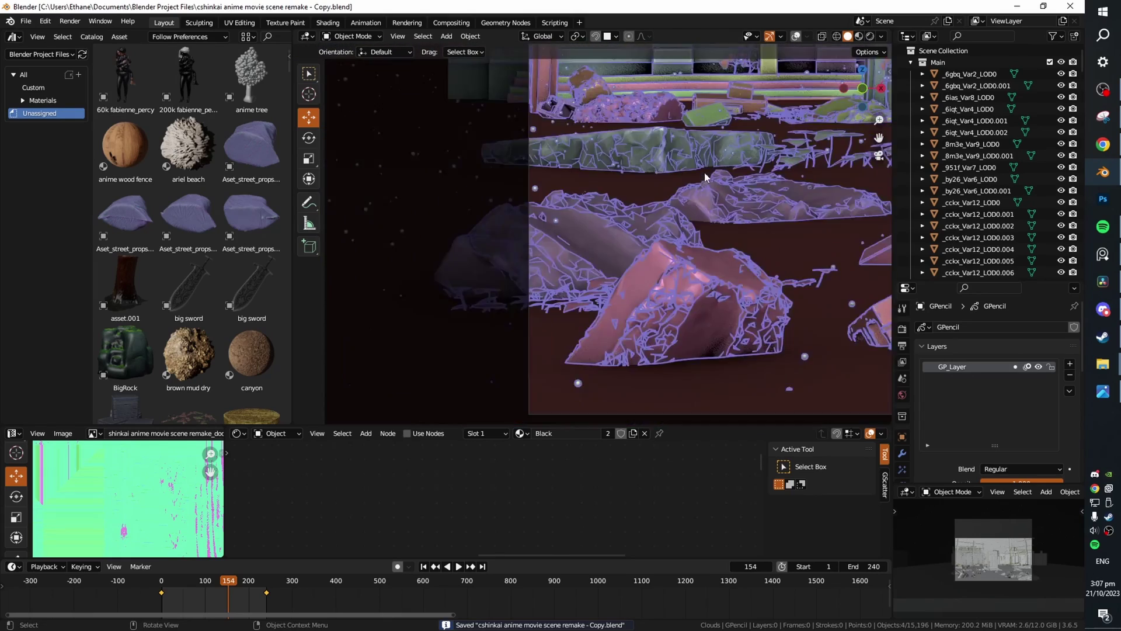
pyautogui.scroll(-7, 705, 178)
pyautogui.keyDown('shift'); pyautogui.moveTo(670, 186); pyautogui.dragTo(491, 275, button='middle'); pyautogui.keyUp('shift')
pyautogui.scroll(2, 641, 234)
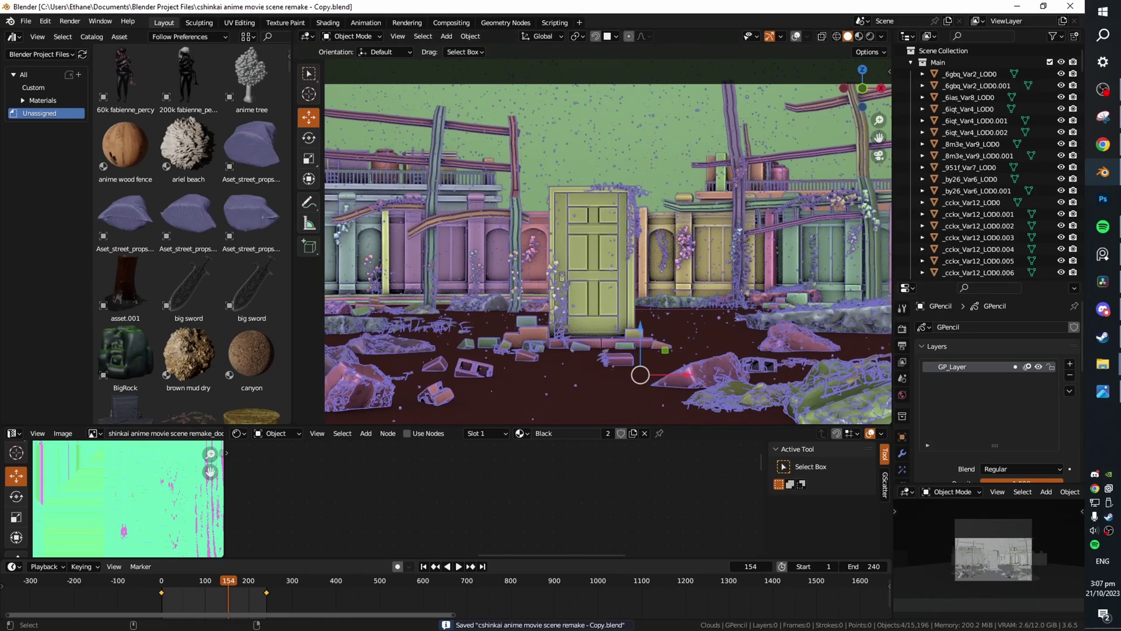
# Switch to the Photos viewer, maximize the Suzume render, and step through its outline variations, including suzume render outlines 2 and 3.
pyautogui.hotkey('alt', 'Tab')
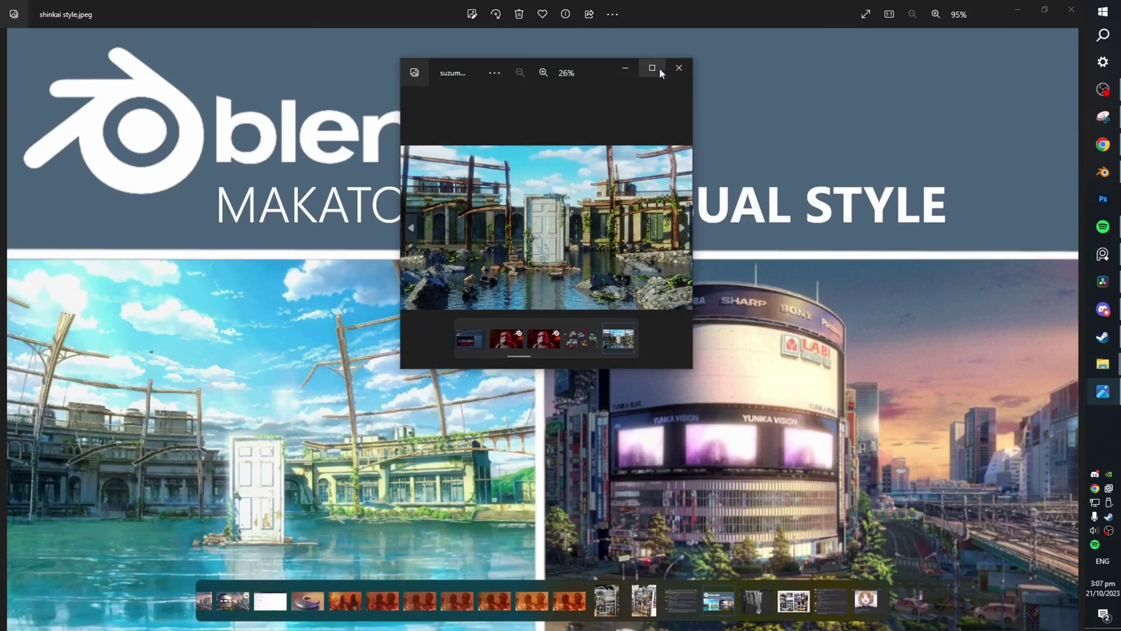
pyautogui.click(653, 68)
pyautogui.press('Right')
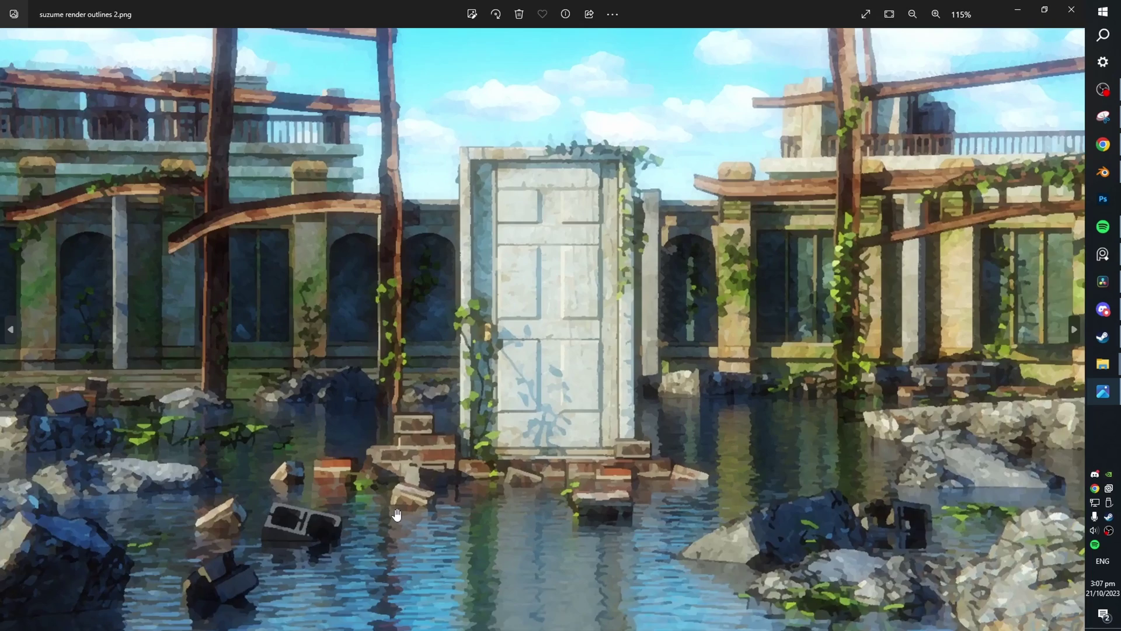
pyautogui.press('Right')
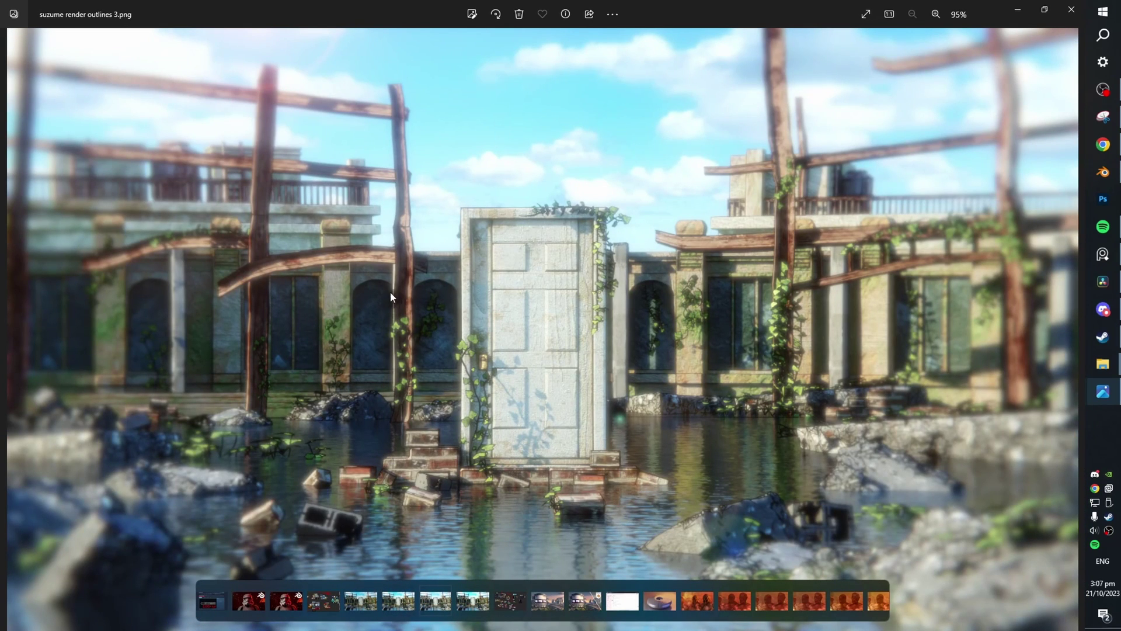
pyautogui.press('Right')
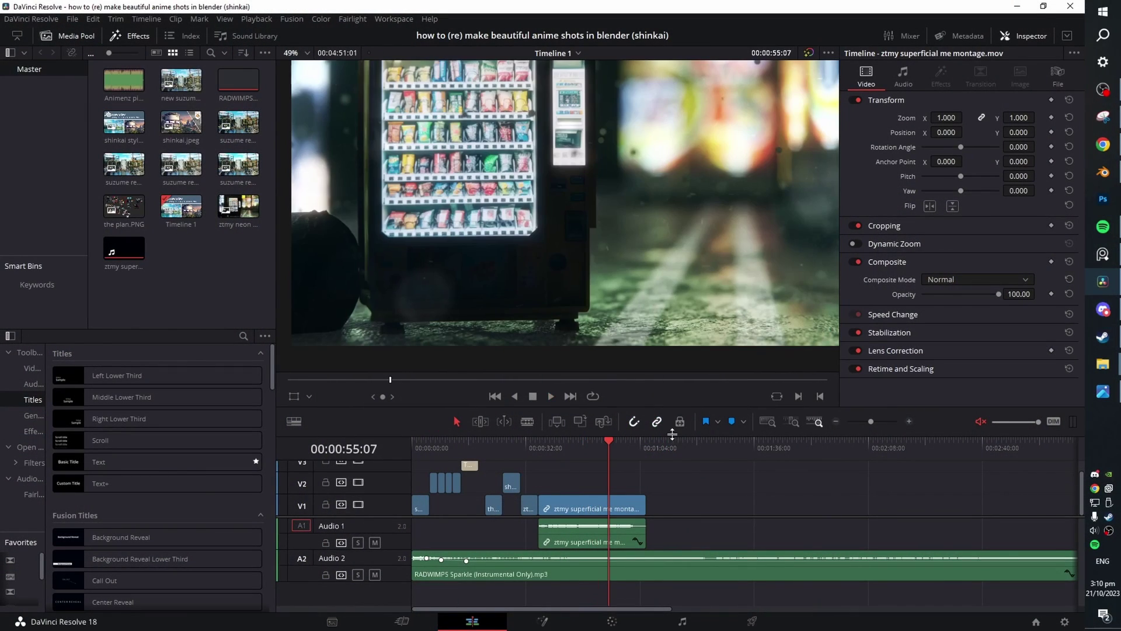
# In DaVinci Resolve, magnify the timeline around the ztmy superficial me montage clip and play it.
pyautogui.keyDown('alt'); pyautogui.scroll(2, 636, 467); pyautogui.keyUp('alt')
pyautogui.press('space')
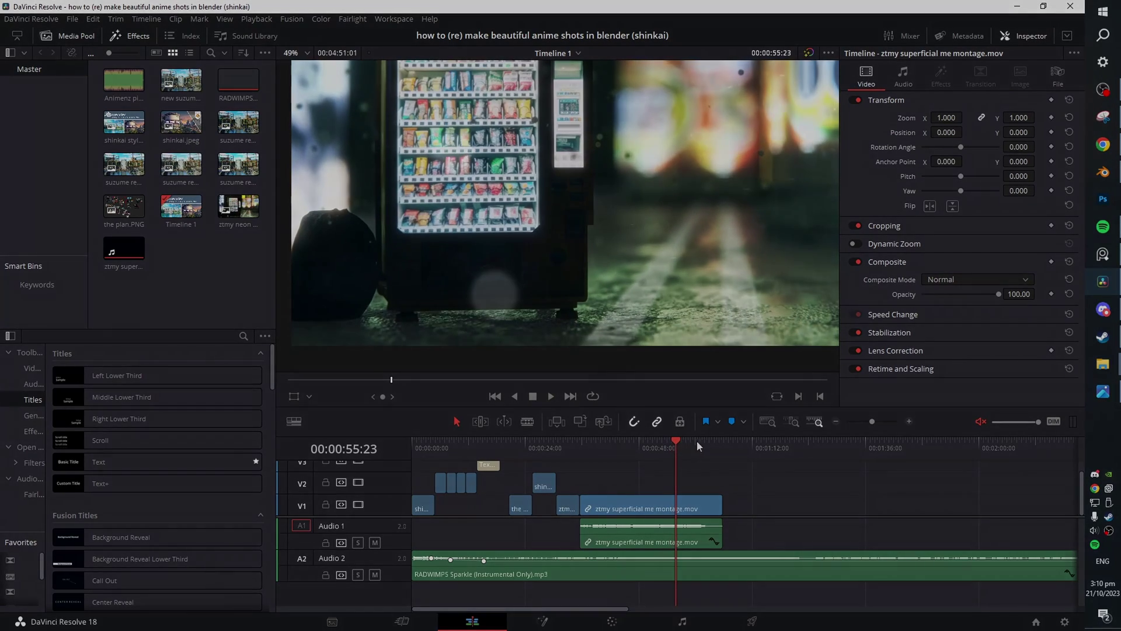